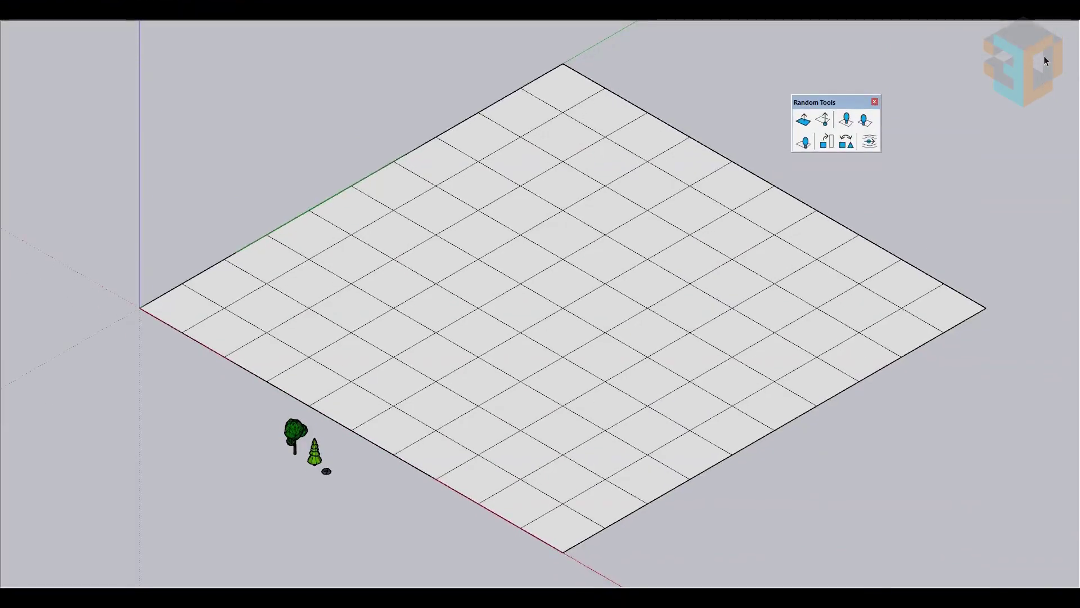
Apply Random Face Push/Pull to the whole grid with extrusions from 0 to 5, creating new faces.
{"action": "triple_click", "coordinate": [609, 309]}
{"action": "left_click", "coordinate": [804, 120]}
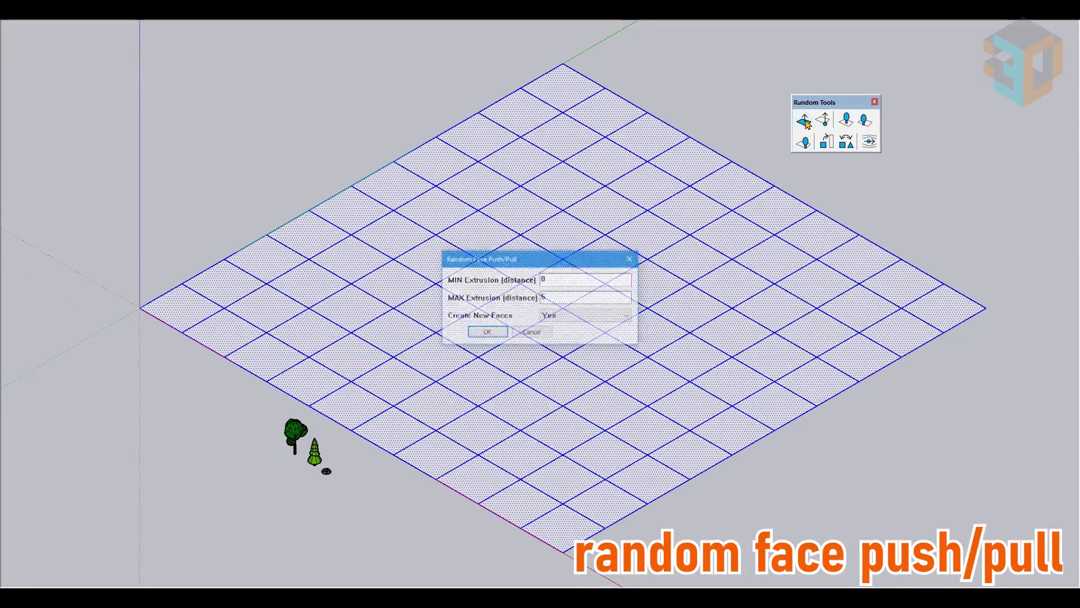
{"action": "left_click", "coordinate": [486, 332]}
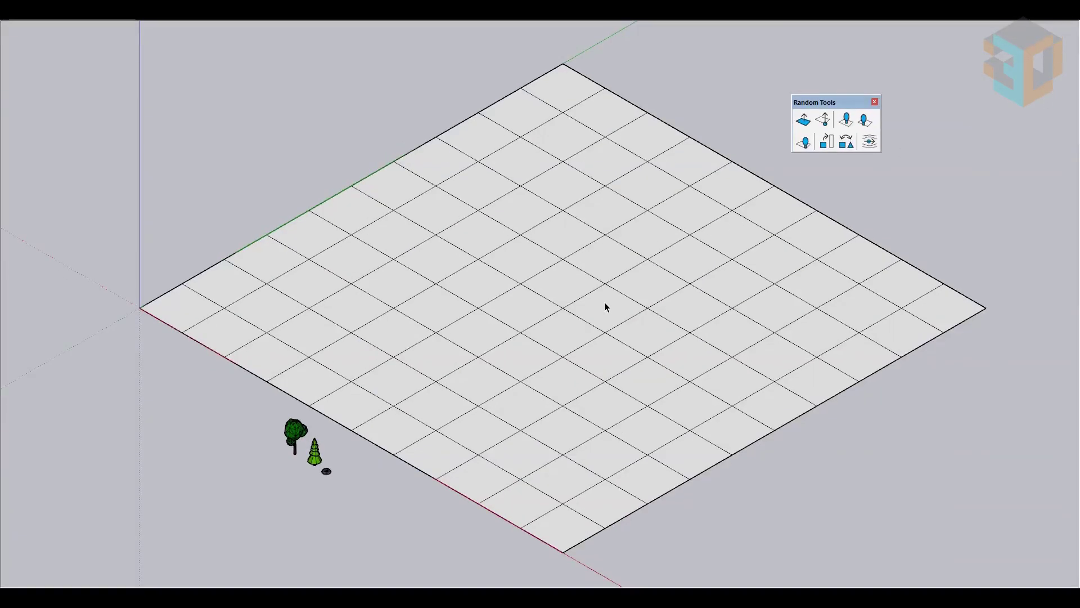
Randomize the vertex positions of the whole grid with maximum variations of 0 in red, 0 in green and 5m in blue.
{"action": "triple_click", "coordinate": [605, 304]}
{"action": "left_click", "coordinate": [823, 120]}
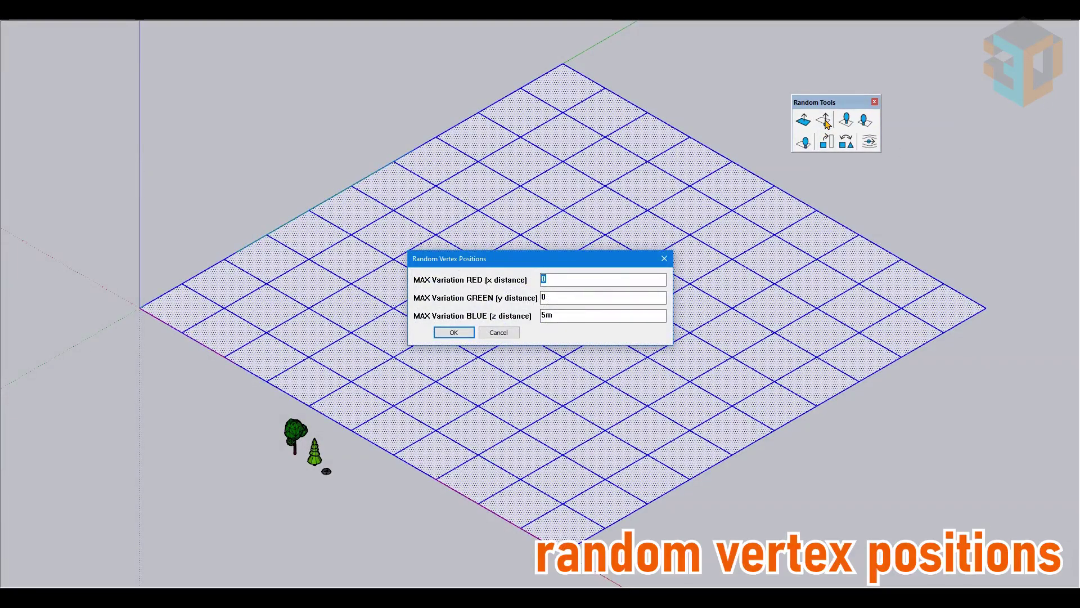
{"action": "left_click", "coordinate": [465, 335]}
{"action": "left_click", "coordinate": [816, 492]}
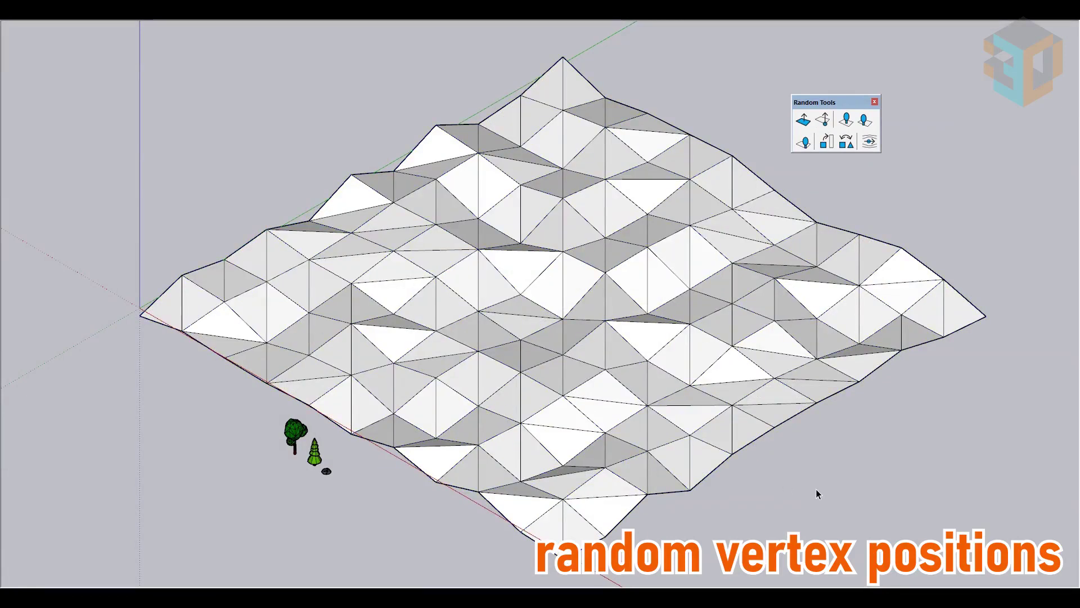
Scatter the rock component randomly on the terrain faces with at most 2 copies per face, 360 degree rotation, .25 scale variation and Up orientation.
{"action": "triple_click", "coordinate": [639, 341]}
{"action": "left_click", "coordinate": [327, 470], "text": "ctrl"}
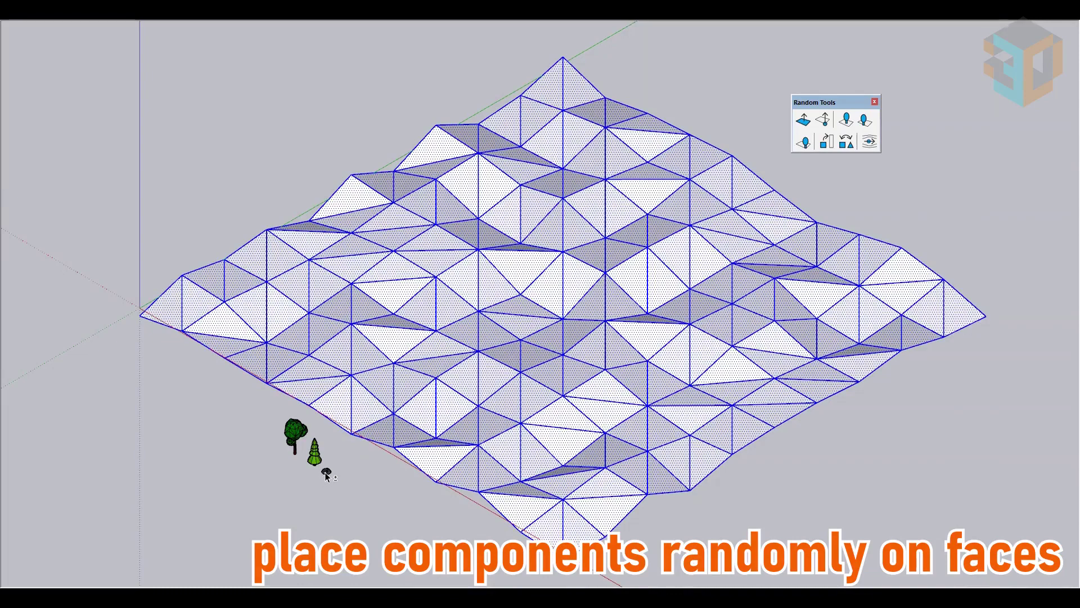
{"action": "left_click", "coordinate": [852, 124]}
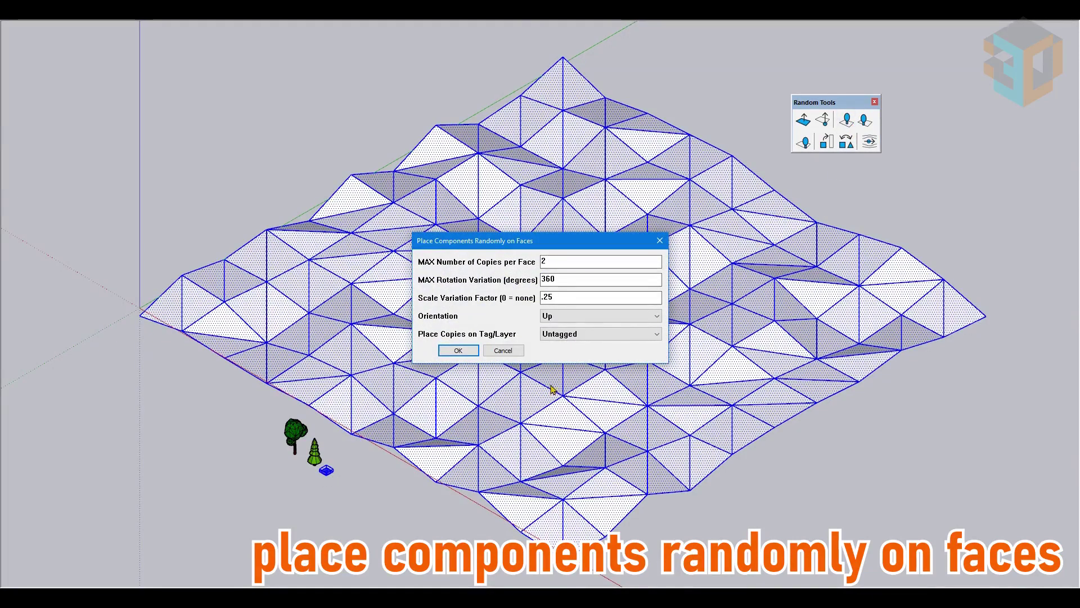
{"action": "left_click", "coordinate": [458, 350]}
{"action": "left_click", "coordinate": [1018, 175]}
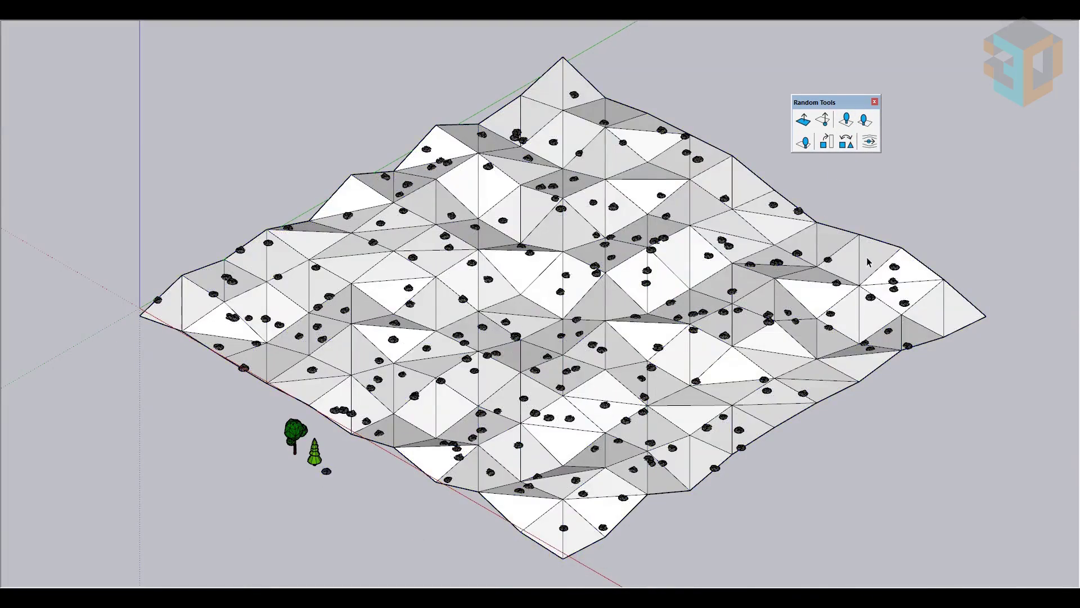
Scatter the conifer component randomly along the edges of the whole terrain with the preset options.
{"action": "triple_click", "coordinate": [869, 263]}
{"action": "left_click", "coordinate": [314, 461], "text": "ctrl"}
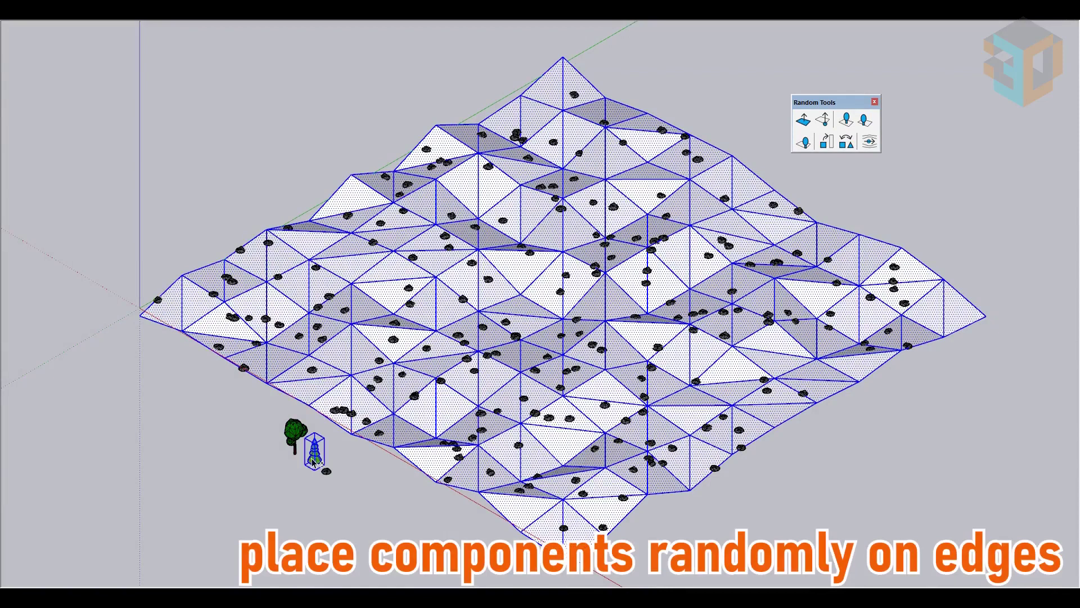
{"action": "left_click", "coordinate": [865, 120]}
{"action": "left_click", "coordinate": [458, 350]}
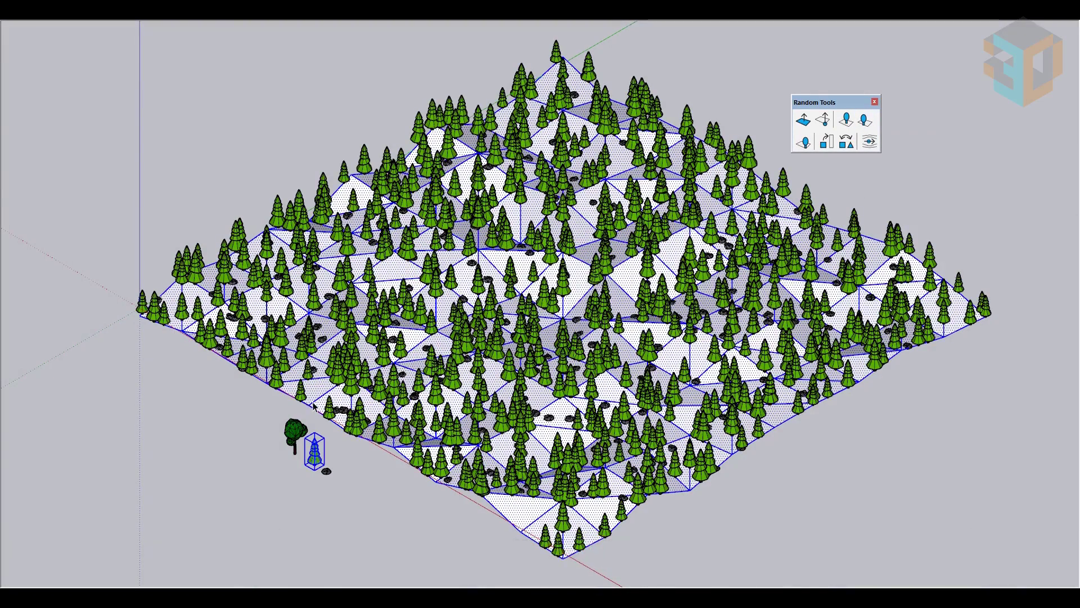
Scatter the round-crowned tree component randomly on the terrain's vertices with the preset options.
{"action": "left_click", "coordinate": [297, 432]}
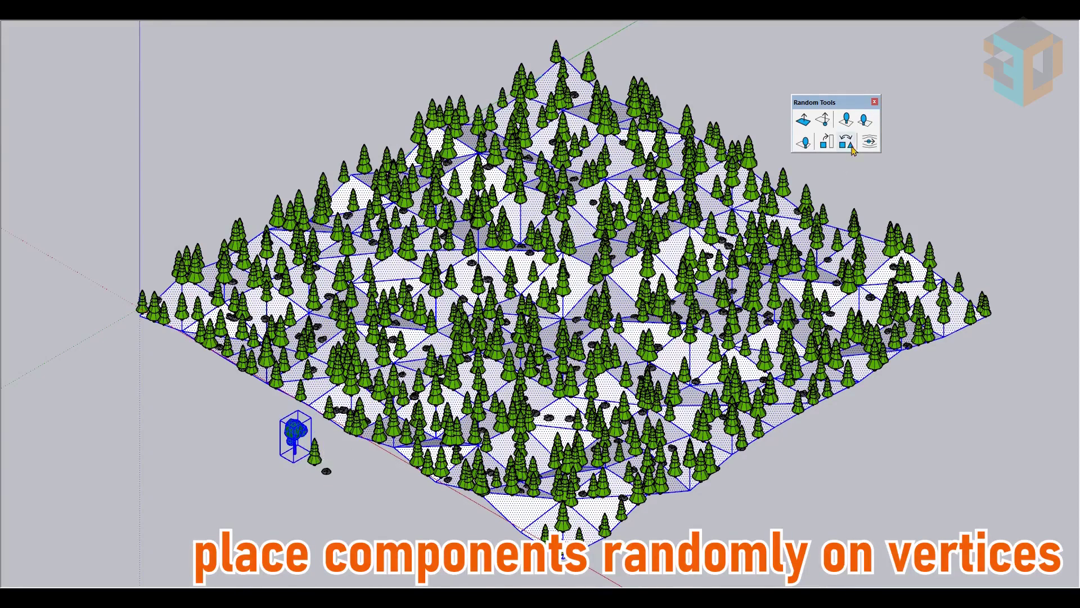
{"action": "left_click", "coordinate": [804, 142]}
{"action": "left_click", "coordinate": [458, 350]}
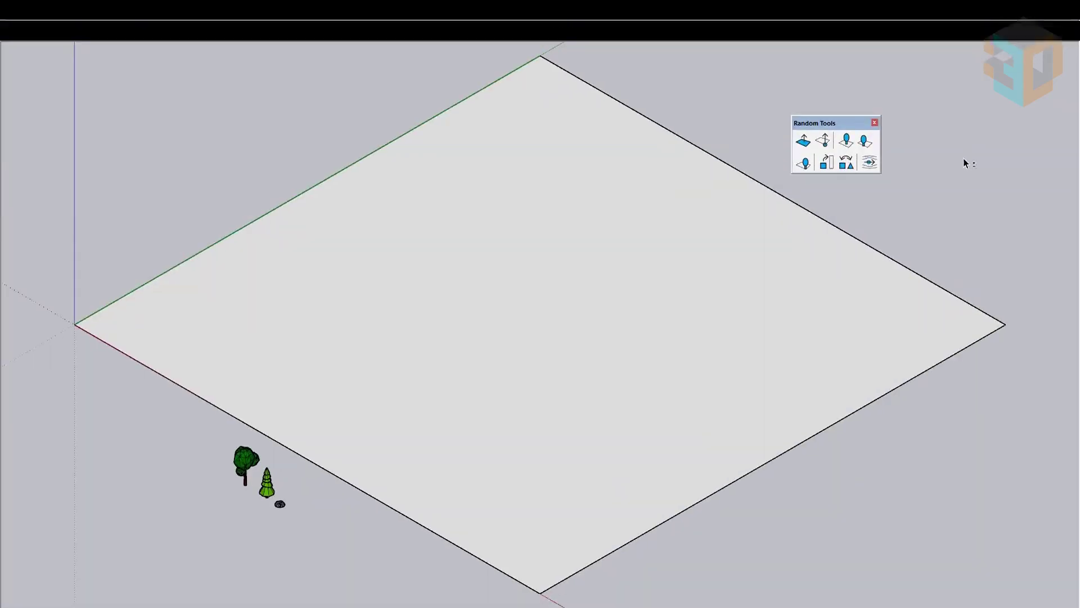
Scatter copies of the round-crowned tree randomly on the single large flat face with the preset options.
{"action": "left_click", "coordinate": [245, 464]}
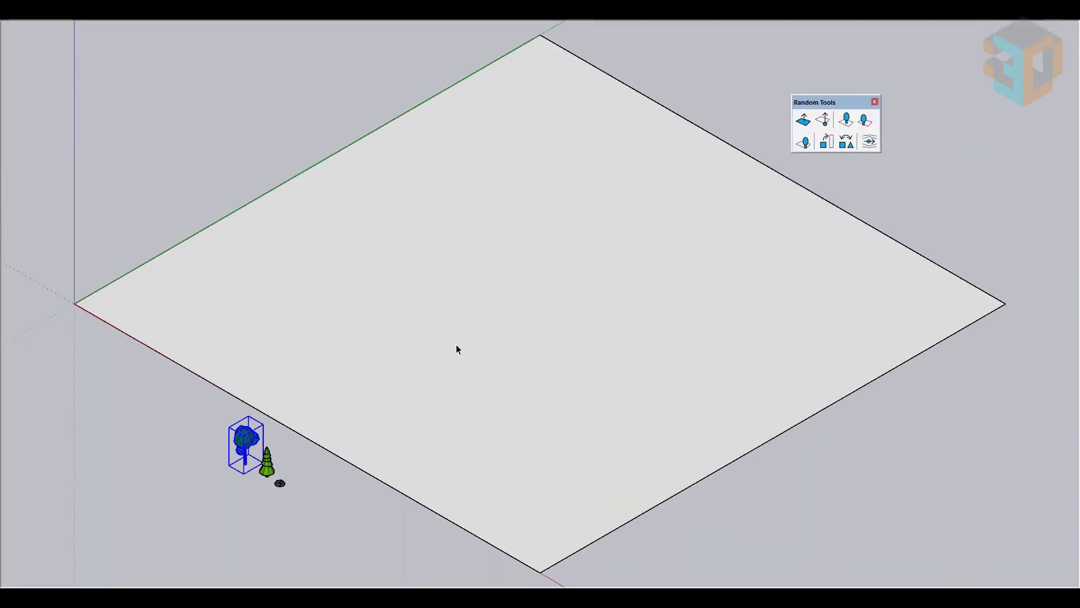
{"action": "left_click", "coordinate": [455, 370], "text": "ctrl"}
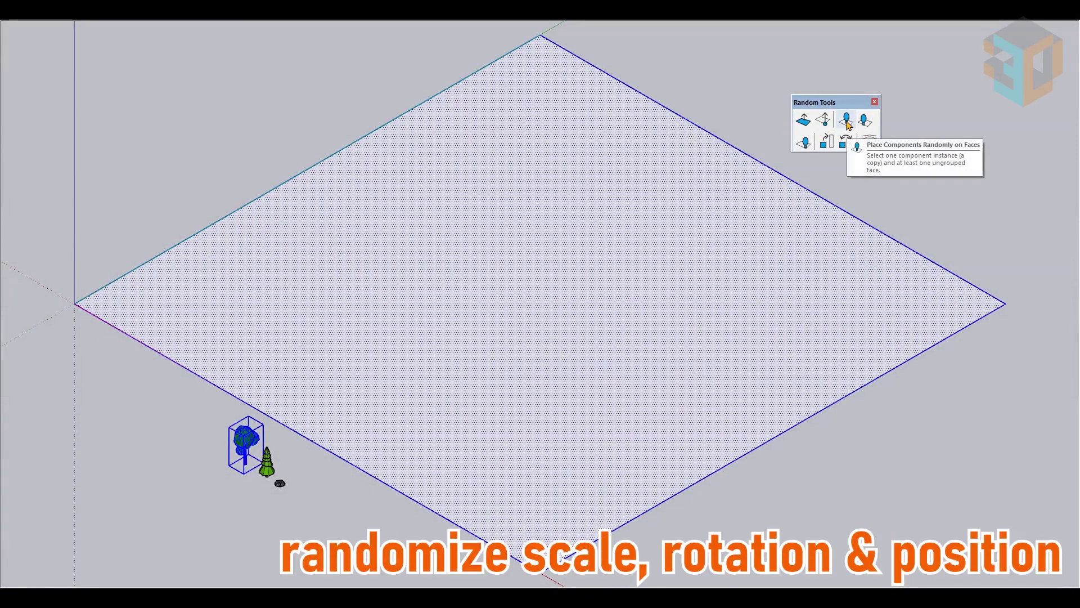
{"action": "left_click", "coordinate": [846, 119]}
{"action": "left_click", "coordinate": [458, 350]}
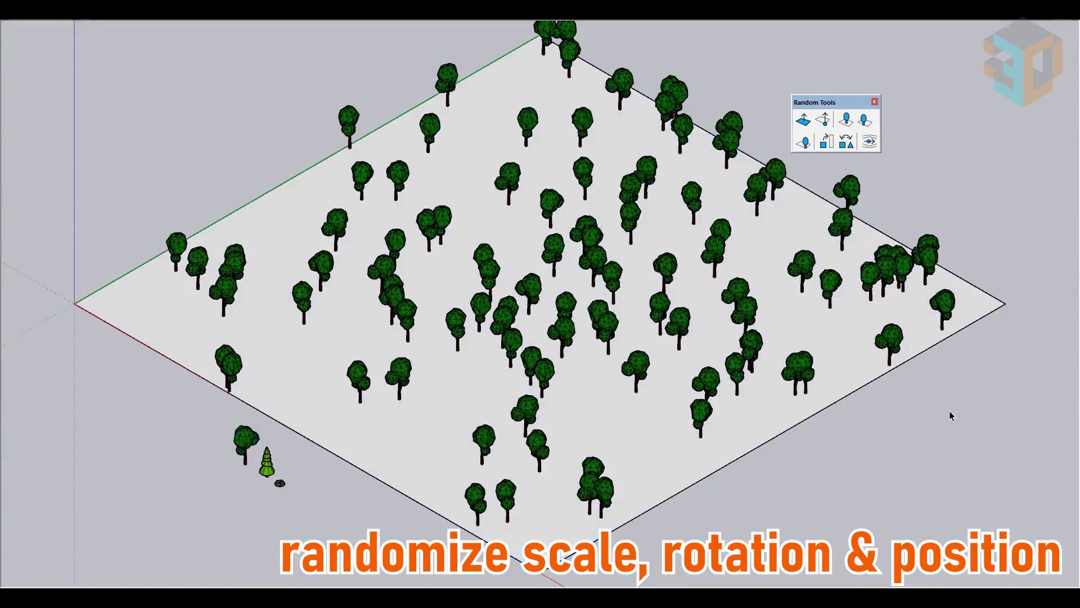
Randomize all trees inside the scattered group with 270 degrees maximum rotation, 10 maximum position variation and a scale variation factor of 1.
{"action": "double_click", "coordinate": [854, 194]}
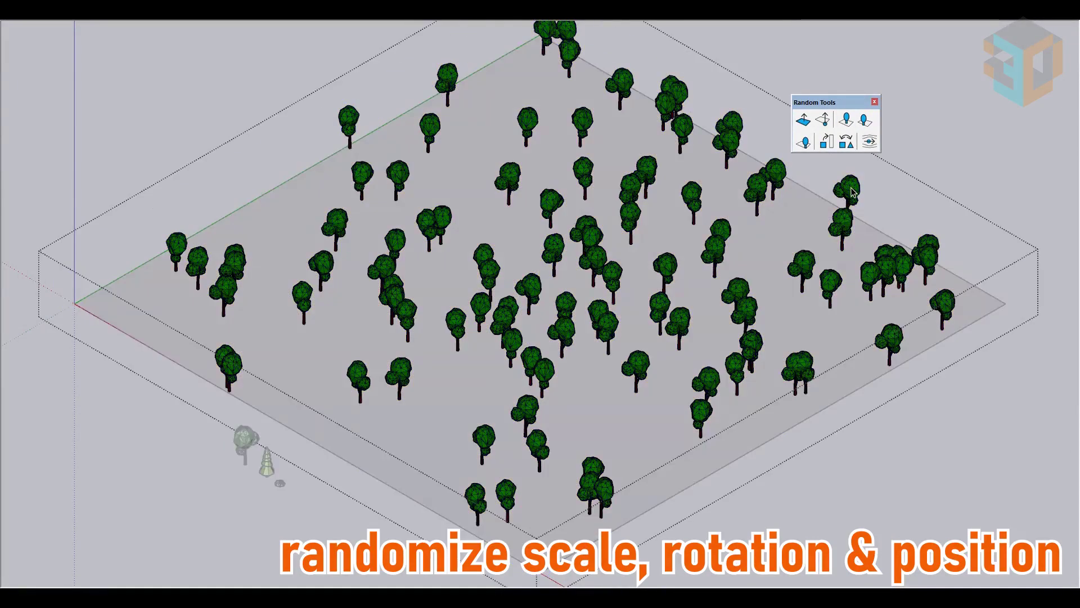
{"action": "left_click", "coordinate": [852, 191]}
{"action": "key", "text": "ctrl+a"}
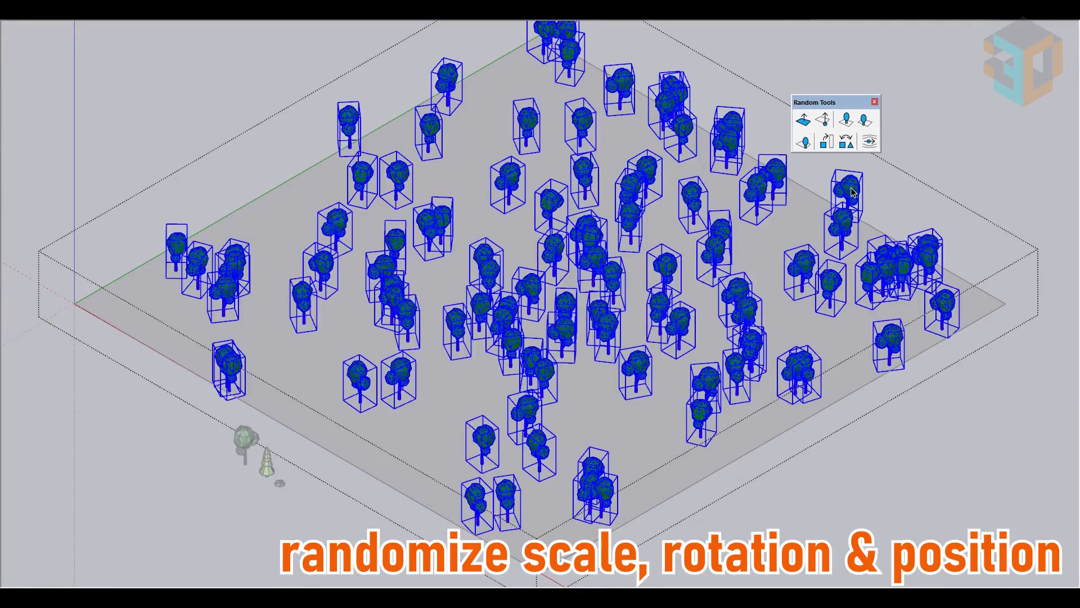
{"action": "left_click", "coordinate": [826, 144]}
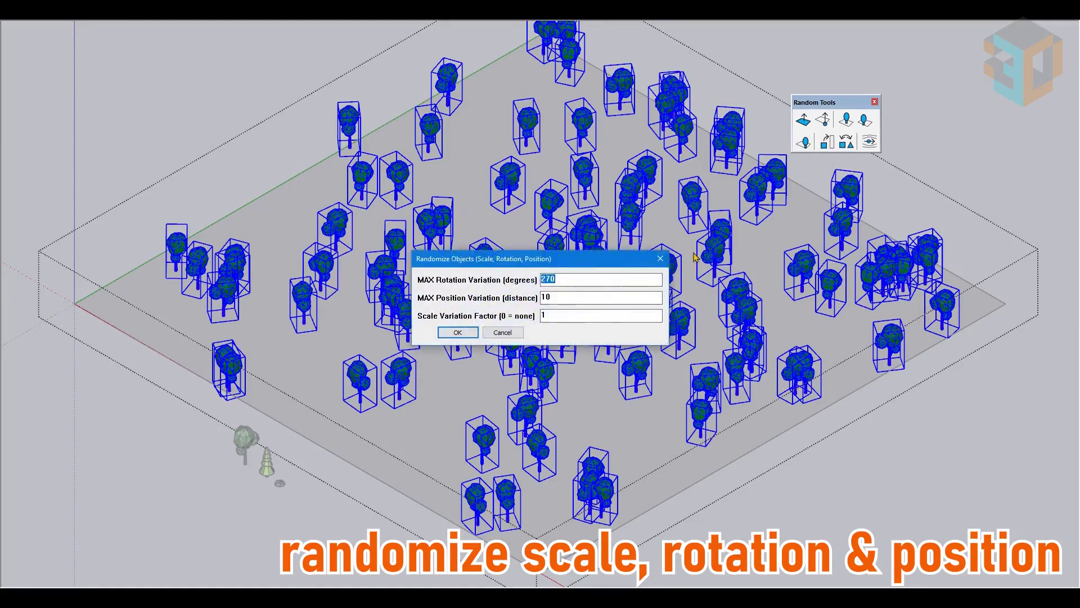
{"action": "left_click", "coordinate": [458, 333]}
{"action": "left_click", "coordinate": [938, 500]}
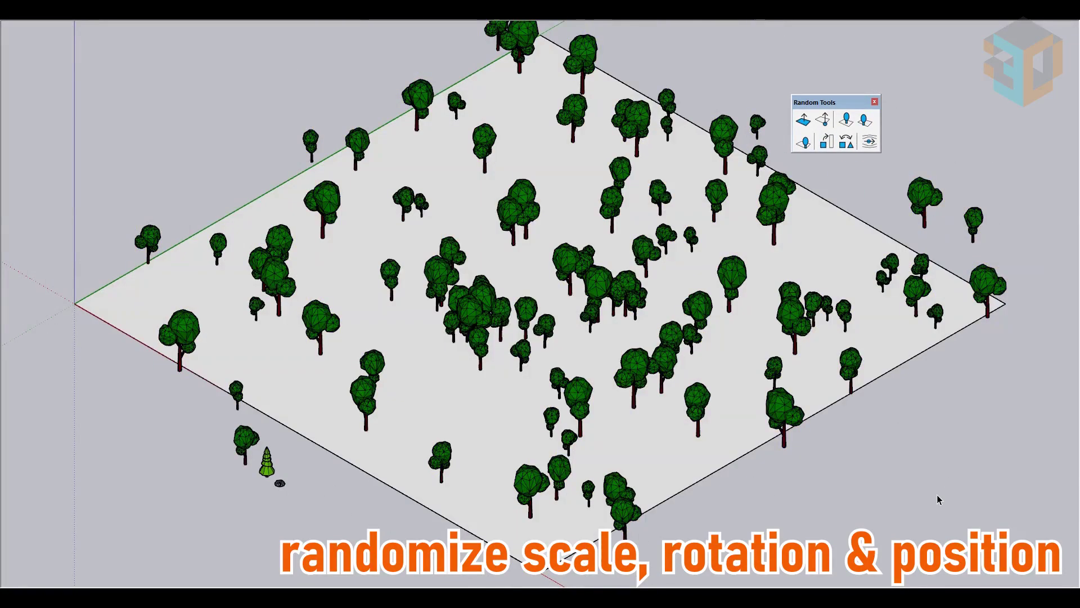
Randomize the grouped trees once more with the same 270 degree rotation, 10 position and 1 scale variation, leaving the group afterward.
{"action": "left_click", "coordinate": [986, 280]}
{"action": "double_click", "coordinate": [985, 276]}
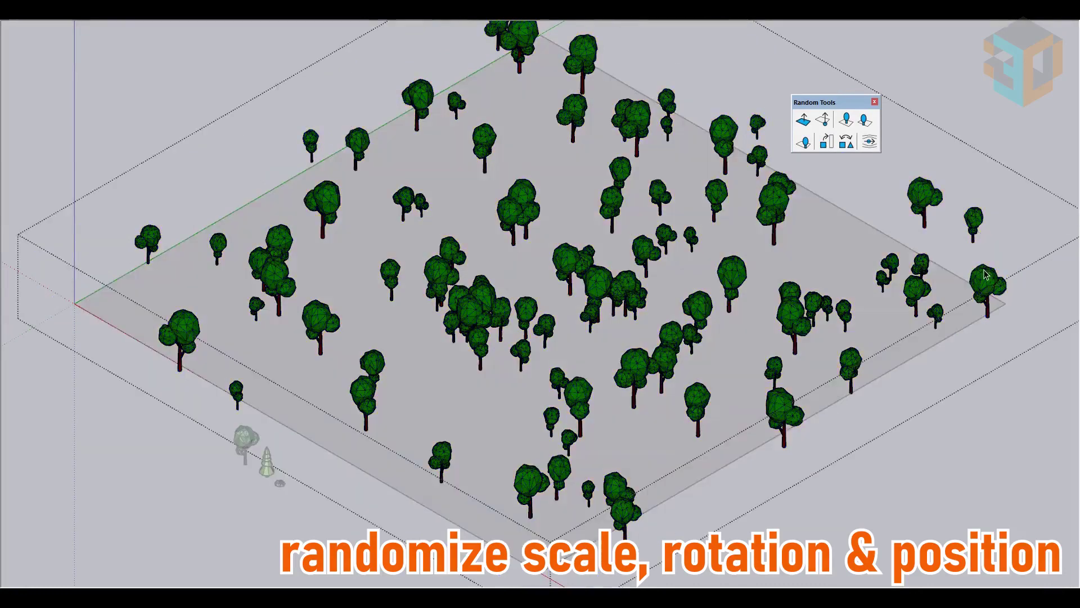
{"action": "key", "text": "ctrl+a"}
{"action": "left_click", "coordinate": [826, 143]}
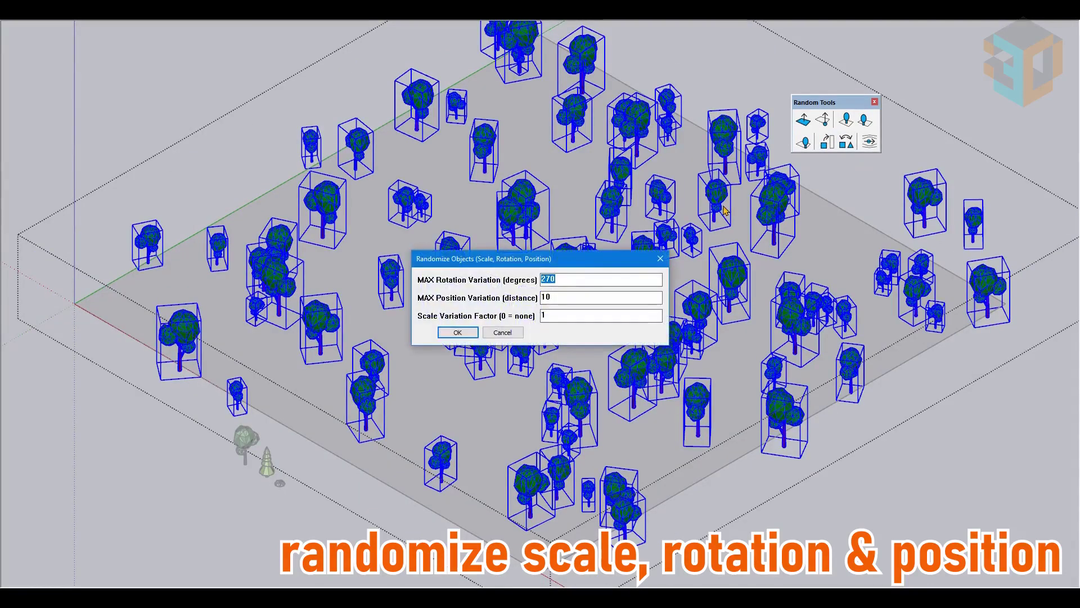
{"action": "left_click", "coordinate": [460, 333]}
{"action": "left_click", "coordinate": [926, 515]}
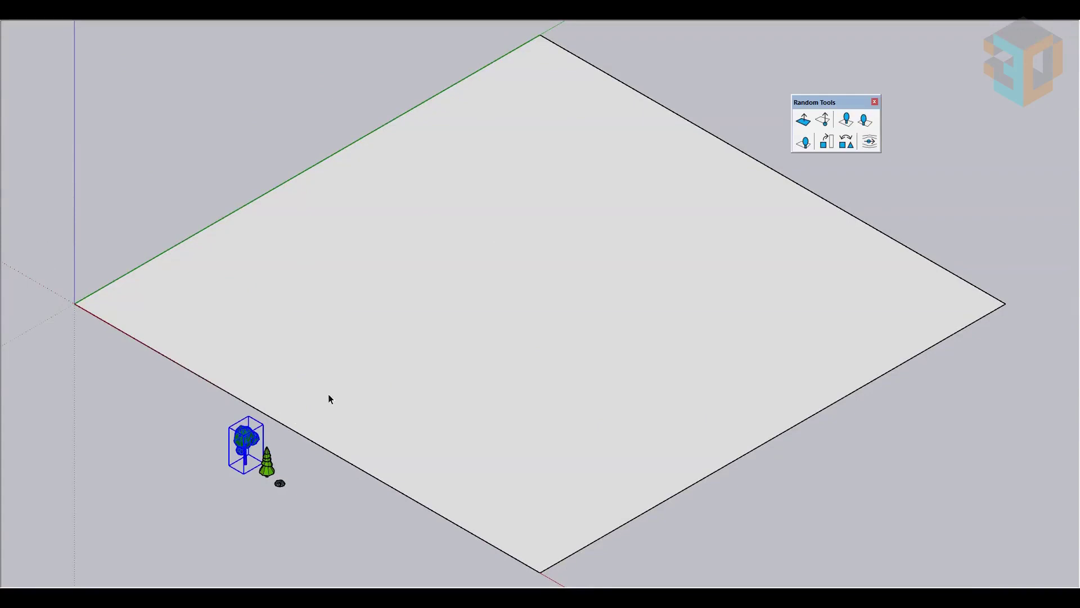
Place round-crowned tree copies randomly across the empty square face using the preset options.
{"action": "left_click", "coordinate": [743, 231], "text": "shift"}
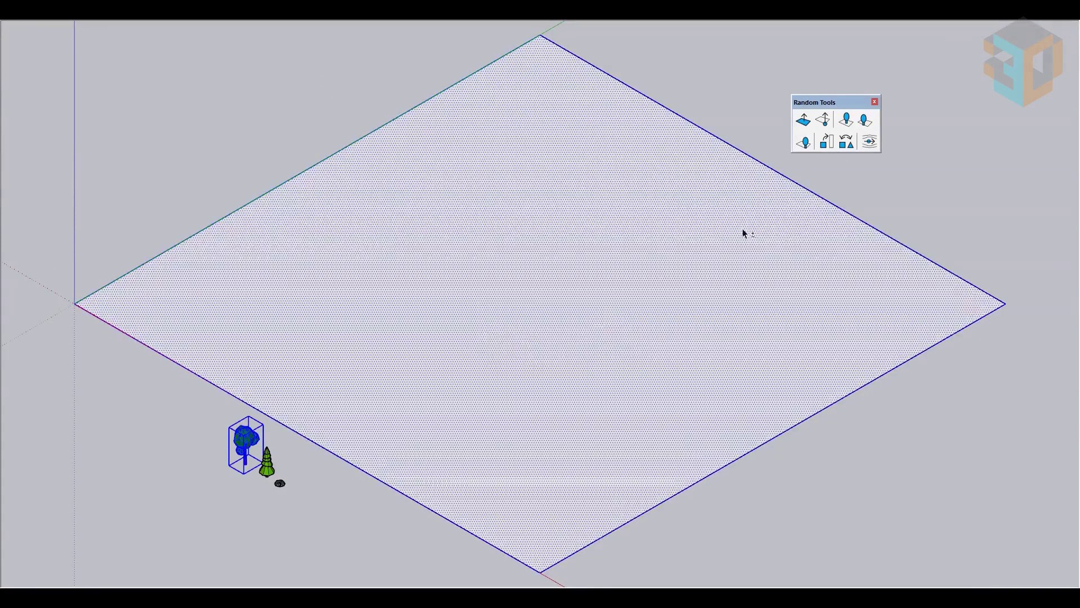
{"action": "left_click", "coordinate": [845, 121]}
{"action": "left_click", "coordinate": [459, 350]}
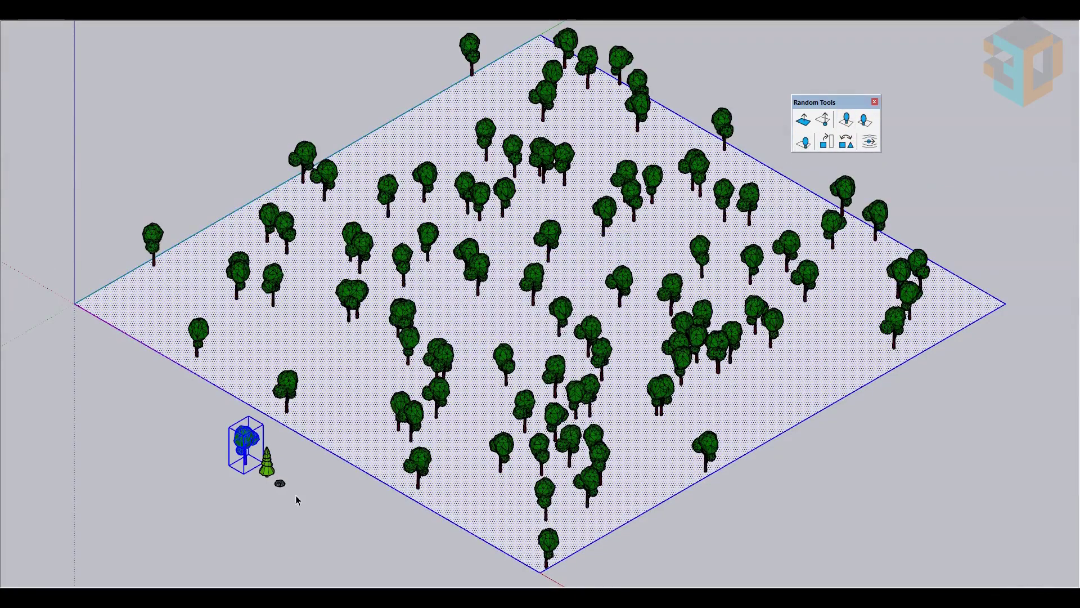
Add randomly placed conifer copies to the same square face among the round-crowned trees.
{"action": "left_click", "coordinate": [266, 468]}
{"action": "left_click", "coordinate": [337, 414], "text": "shift"}
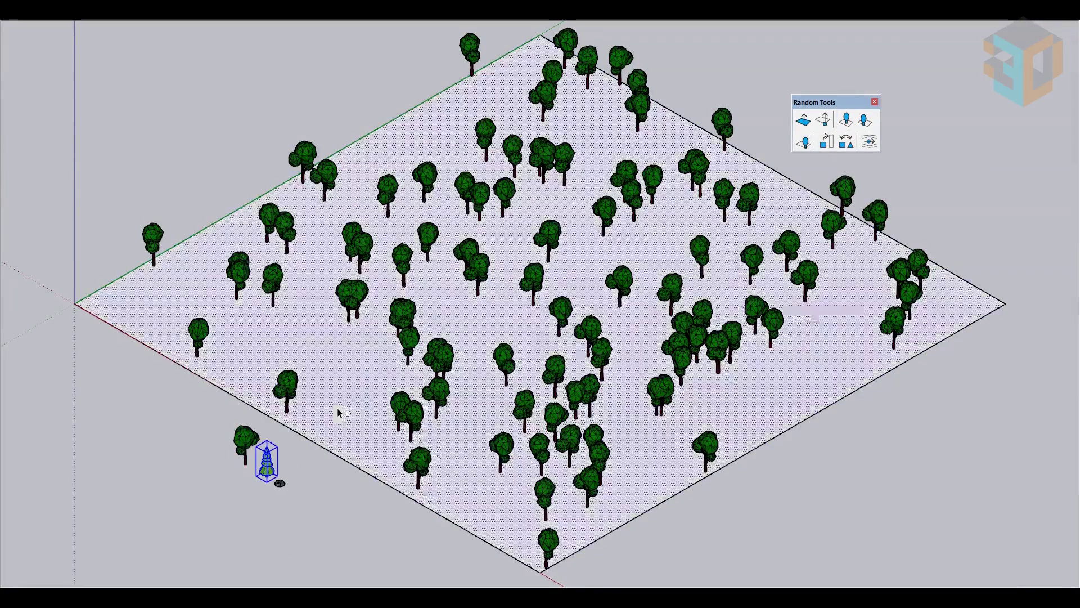
{"action": "left_click", "coordinate": [846, 120]}
{"action": "left_click", "coordinate": [458, 350]}
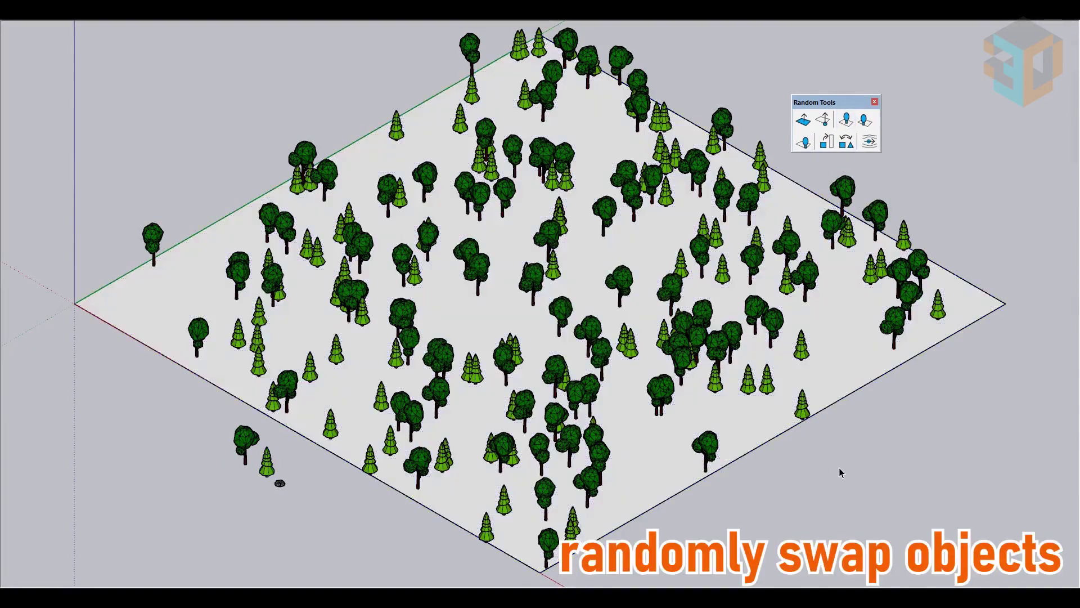
Explode the two scattered tree groups into individual components.
{"action": "left_click", "coordinate": [849, 190]}
{"action": "right_click", "coordinate": [904, 238]}
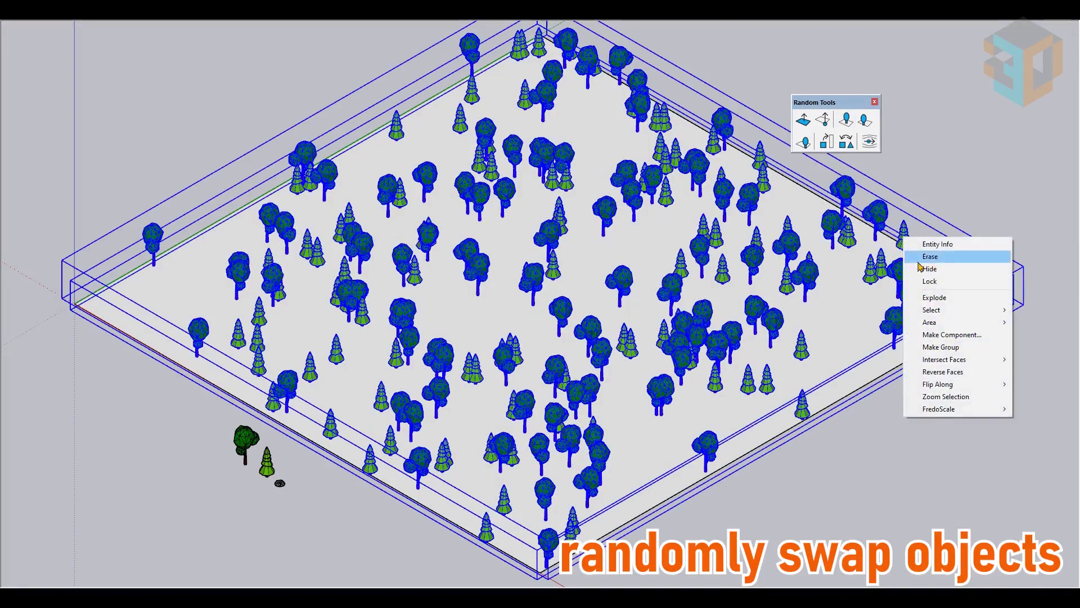
{"action": "left_click", "coordinate": [934, 298]}
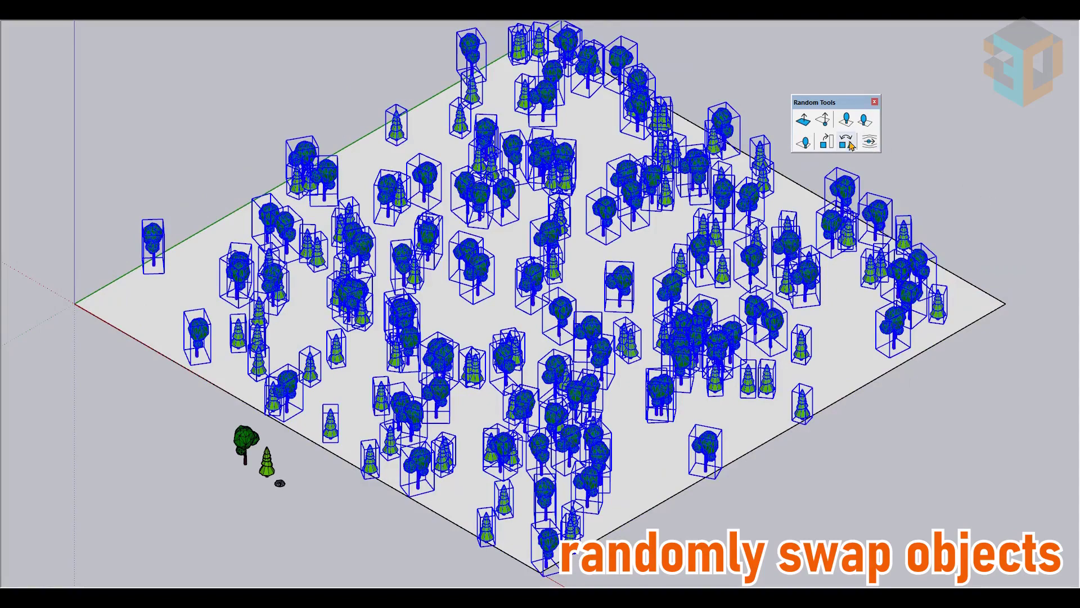
Randomly swap the selected round-crowned trees and conifers with each other four times.
{"action": "left_click", "coordinate": [847, 141]}
{"action": "left_click", "coordinate": [847, 142]}
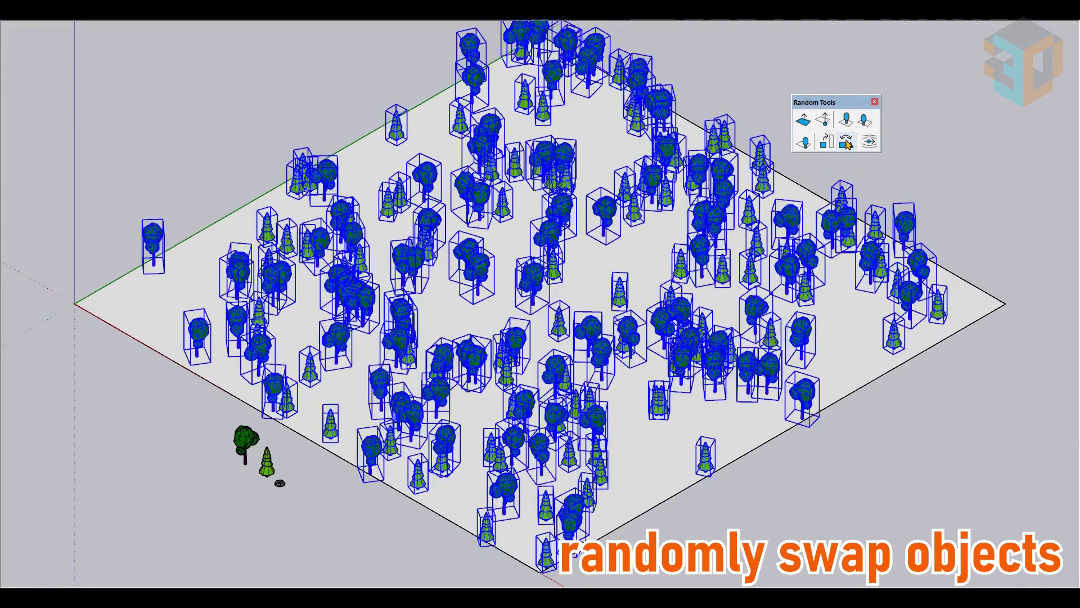
{"action": "left_click", "coordinate": [847, 142]}
{"action": "left_click", "coordinate": [846, 142]}
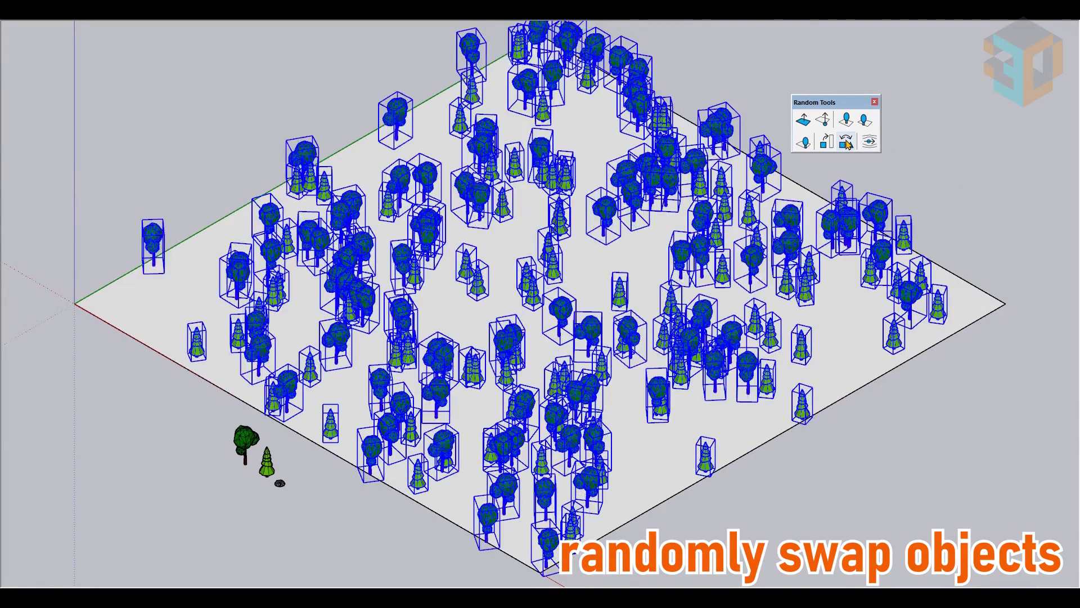
Clear the selection and undo the last four random tree swaps.
{"action": "left_click", "coordinate": [947, 162]}
{"action": "key", "text": "ctrl+z"}
{"action": "key", "text": "ctrl+z"}
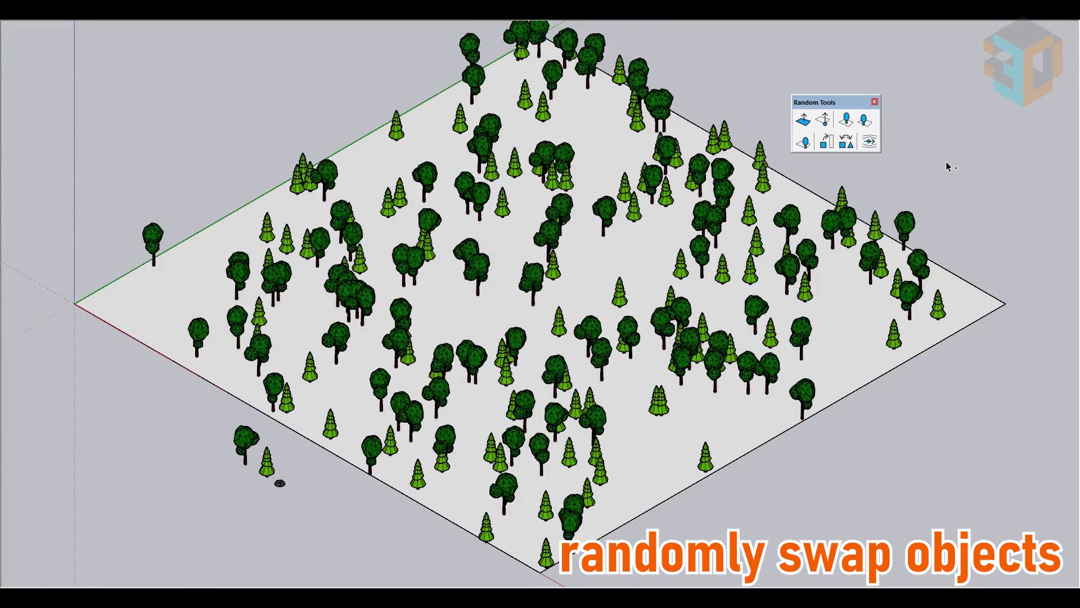
{"action": "key", "text": "ctrl+z"}
{"action": "key", "text": "ctrl+z"}
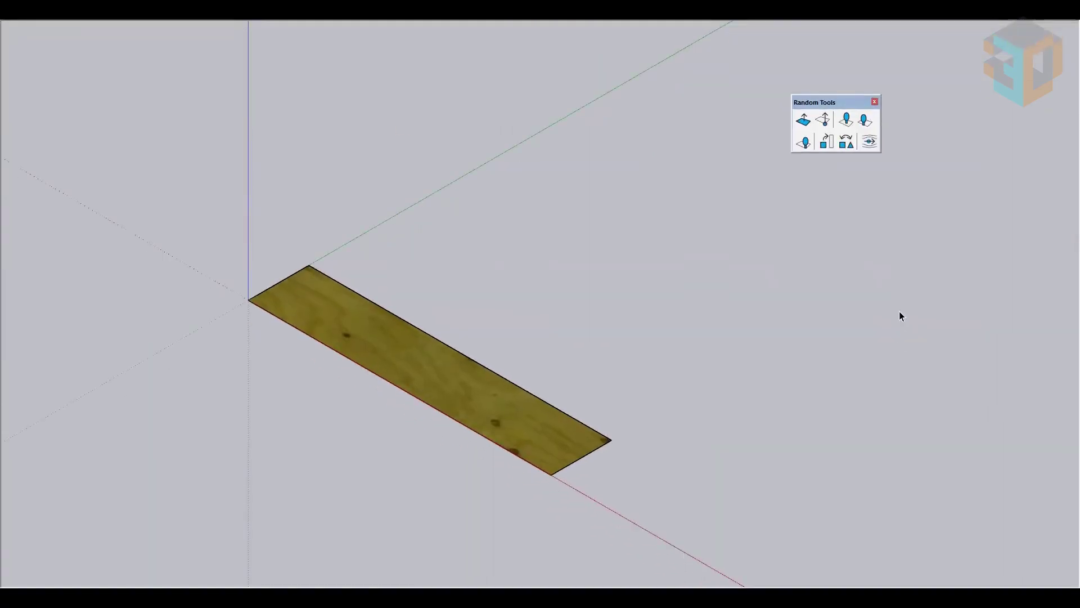
Copy the wooden plank along the green axis with a narrow gap and repeat the copy 4 times.
{"action": "left_click_drag", "start_coordinate": [168, 200], "coordinate": [629, 530]}
{"action": "key", "text": "m"}
{"action": "key", "text": "ctrl"}
{"action": "left_click", "coordinate": [557, 476]}
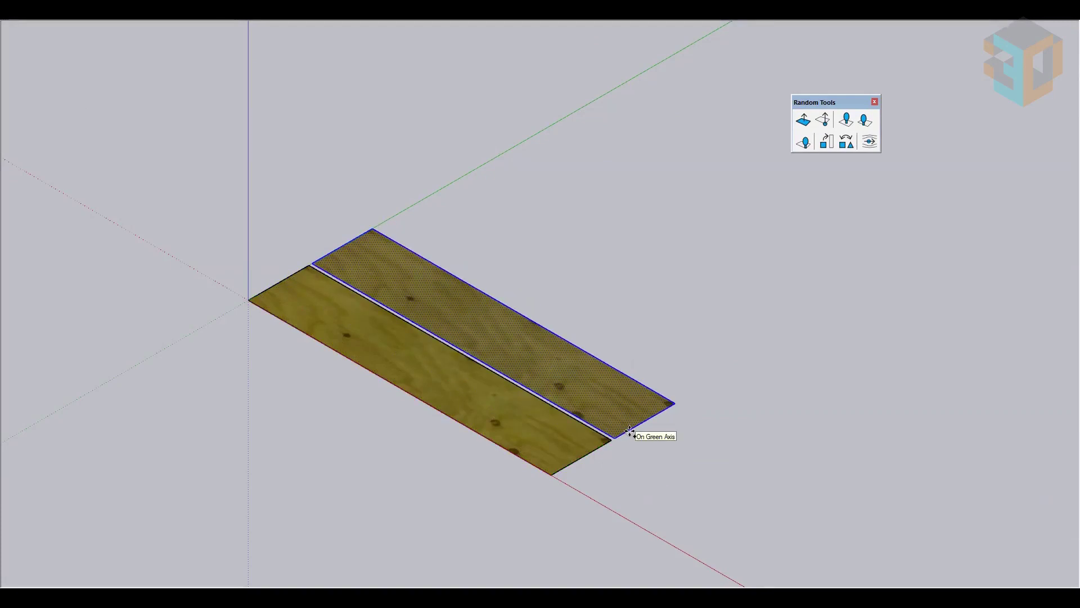
{"action": "left_click", "coordinate": [630, 432]}
{"action": "type", "text": "4x"}
{"action": "key", "text": "Return"}
Select all five planks and randomize their wood texture positions several times.
{"action": "left_click_drag", "start_coordinate": [177, 60], "coordinate": [928, 529]}
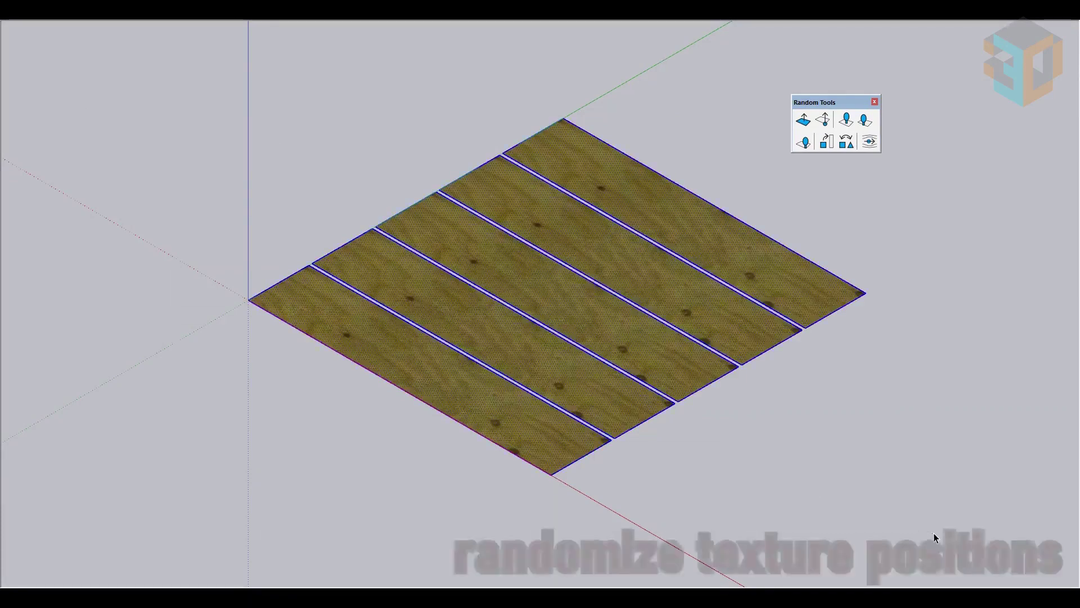
{"action": "left_click", "coordinate": [868, 144]}
{"action": "left_click", "coordinate": [868, 144]}
{"action": "left_click", "coordinate": [868, 143]}
{"action": "left_click", "coordinate": [866, 146]}
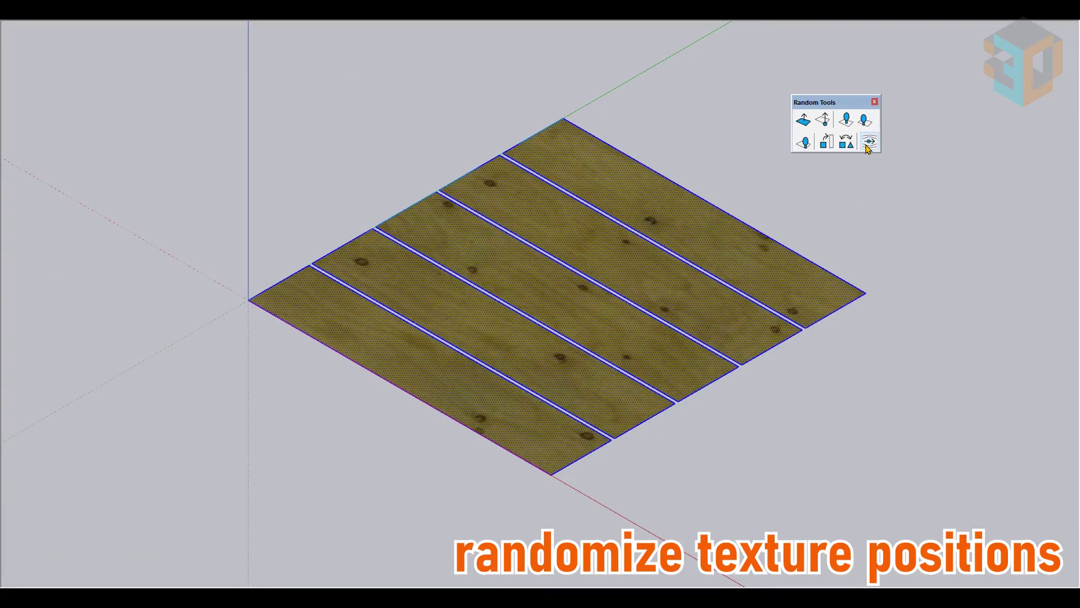
{"action": "left_click", "coordinate": [866, 145]}
Deselect the planks and undo the last four texture position randomizations.
{"action": "left_click", "coordinate": [888, 205]}
{"action": "key", "text": "ctrl+z"}
{"action": "key", "text": "ctrl+z"}
{"action": "key", "text": "ctrl+z"}
{"action": "key", "text": "ctrl+z"}
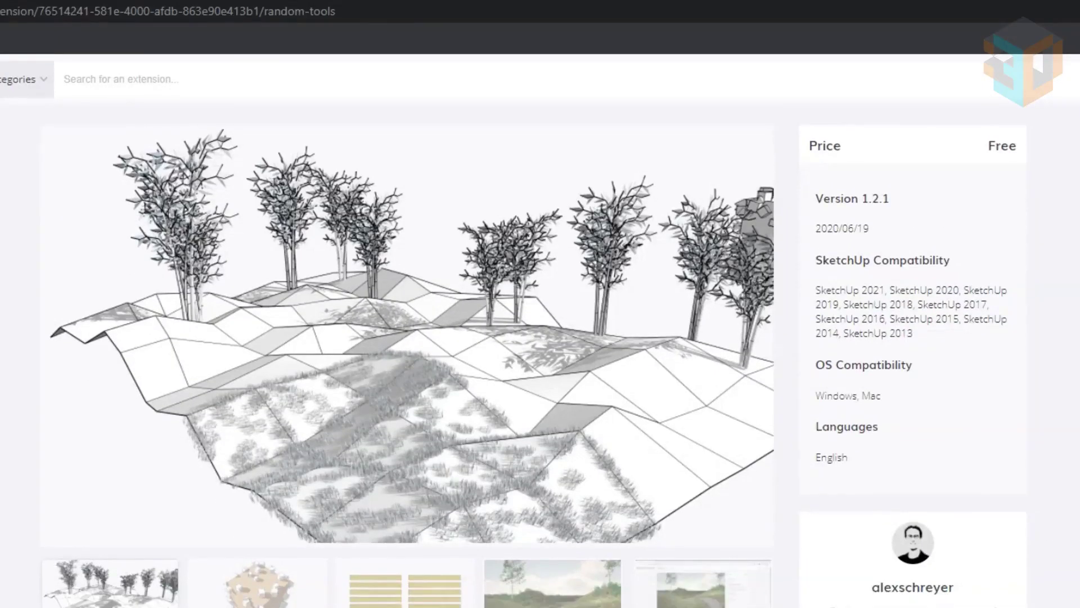
Download the Random Tools extension from its Extension Warehouse page and dismiss the download confirmation.
{"action": "scroll", "coordinate": [405, 338], "scroll_direction": "down", "scroll_amount": 5}
{"action": "scroll", "coordinate": [405, 354], "scroll_direction": "down", "scroll_amount": 3}
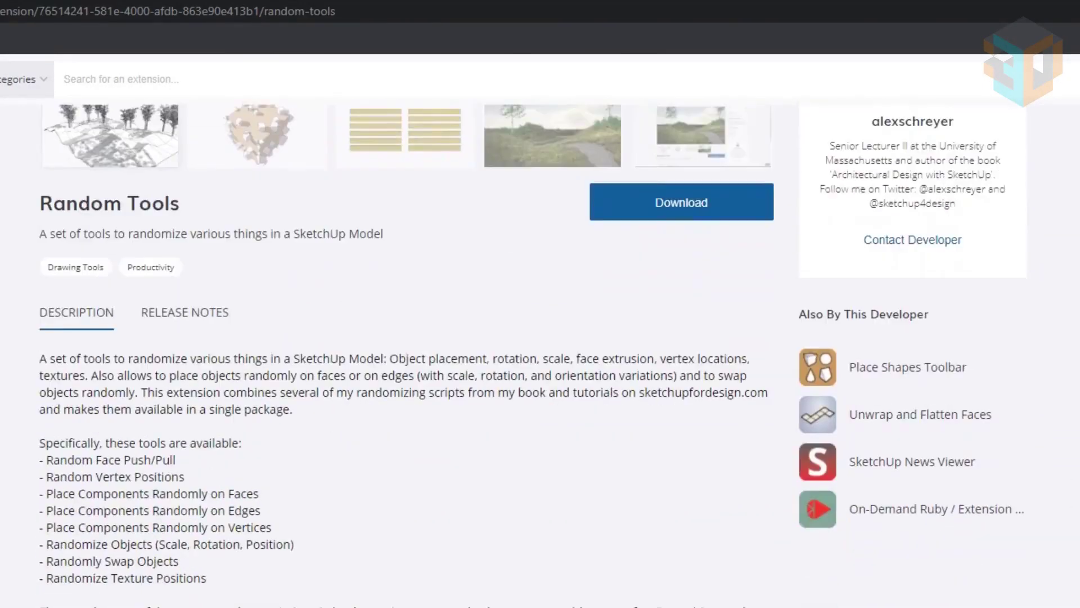
{"action": "left_click", "coordinate": [701, 204]}
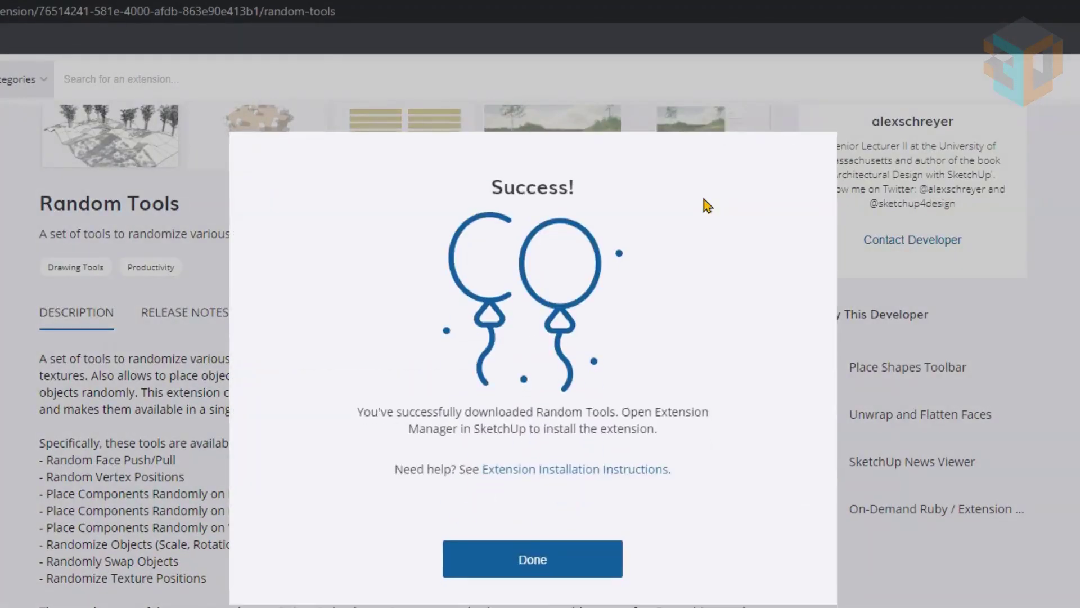
{"action": "left_click", "coordinate": [534, 559]}
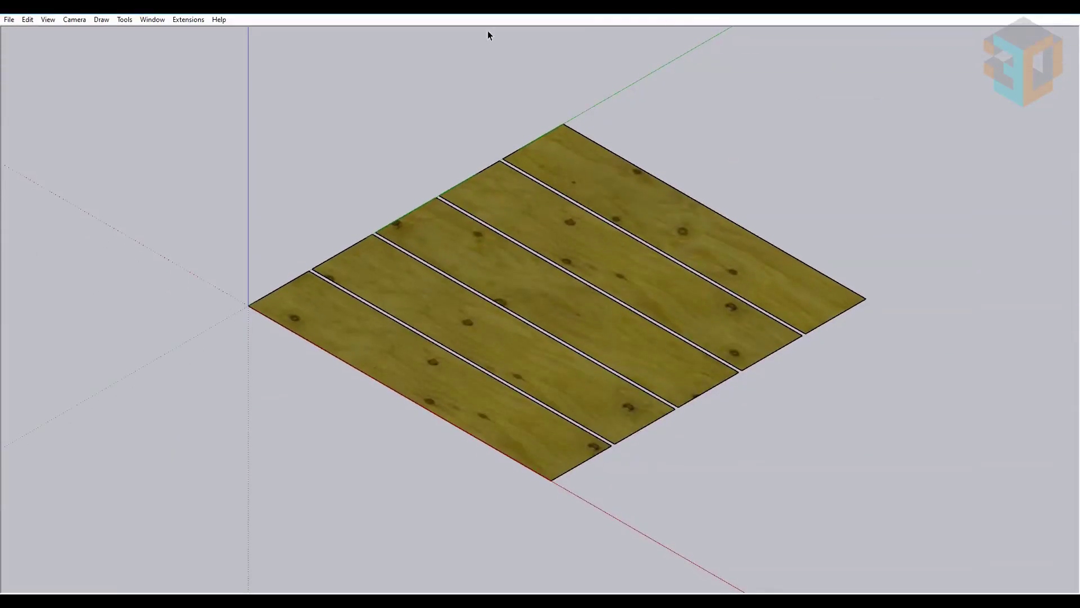
In SketchUp, install as_randomtools_1-2-1.rbz through Extension Manager, close the manager and locate the Random Tools commands.
{"action": "left_click", "coordinate": [188, 21]}
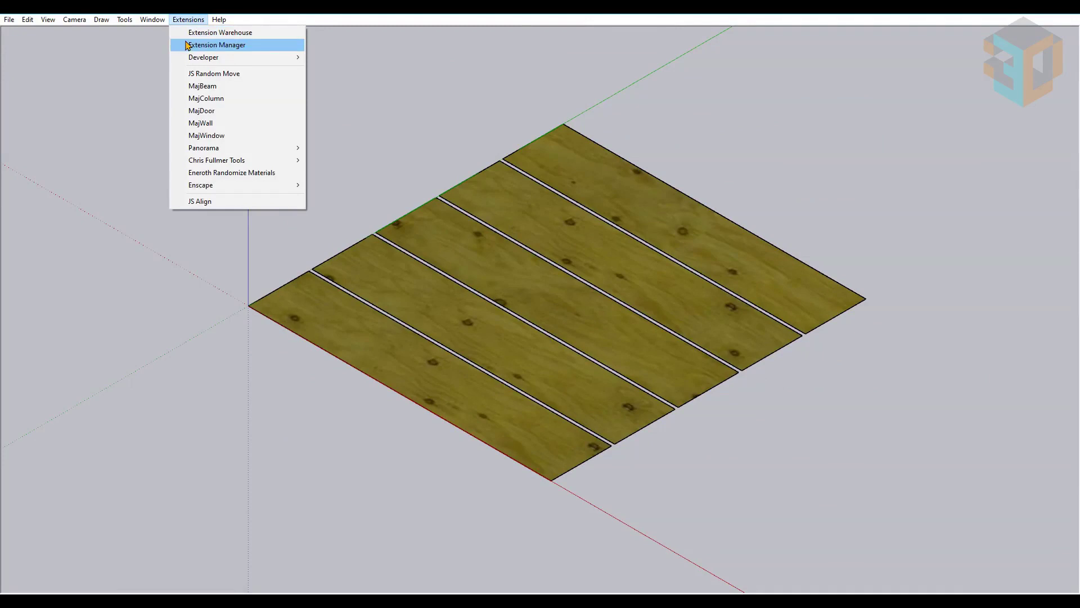
{"action": "left_click", "coordinate": [187, 45]}
{"action": "left_click", "coordinate": [354, 494]}
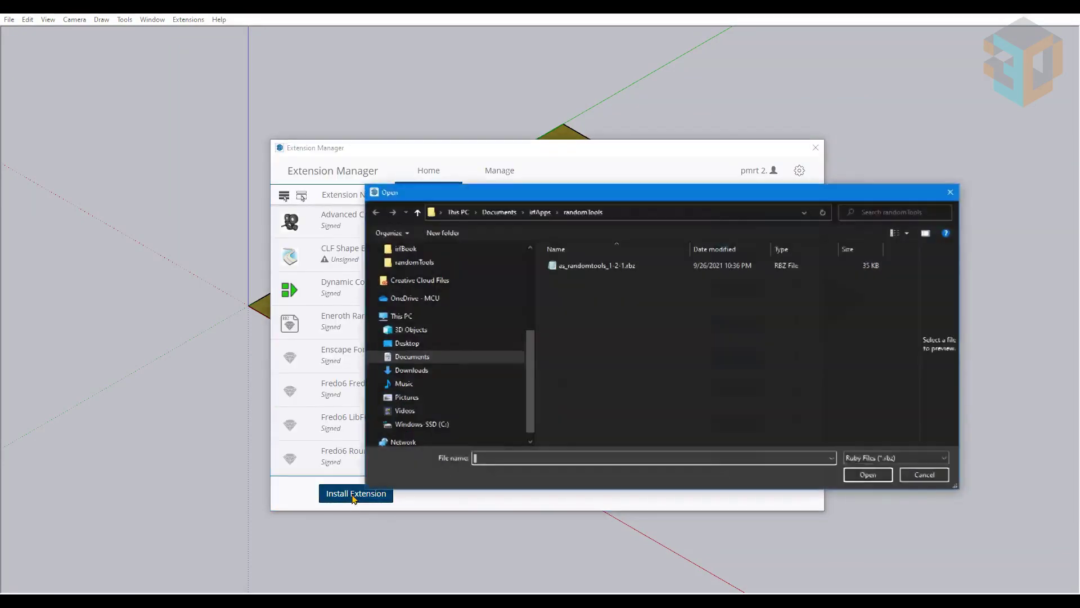
{"action": "left_click", "coordinate": [607, 269]}
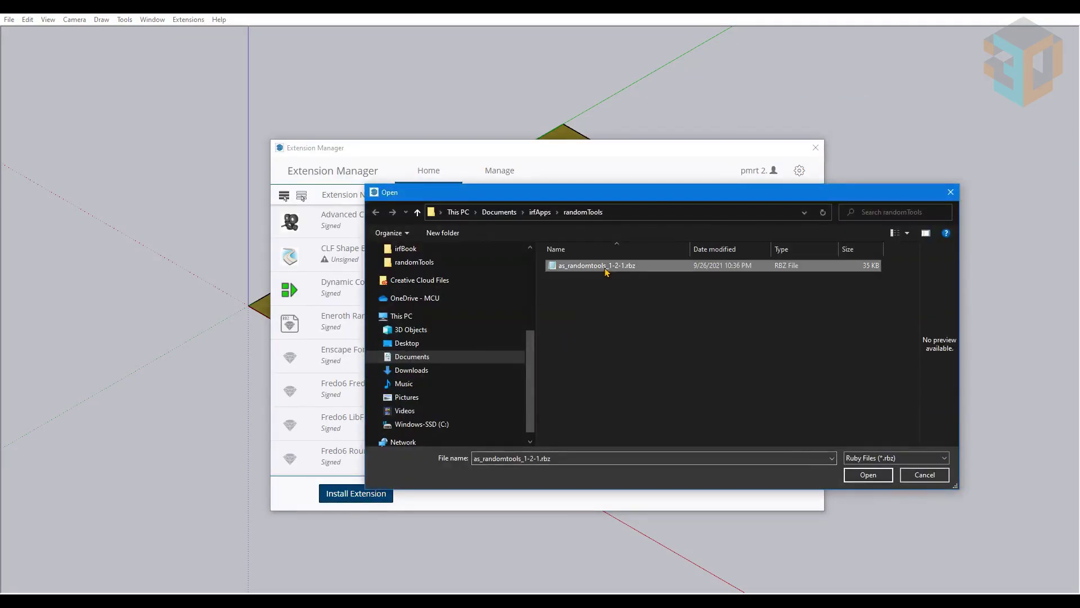
{"action": "left_click", "coordinate": [868, 475]}
{"action": "left_click", "coordinate": [815, 148]}
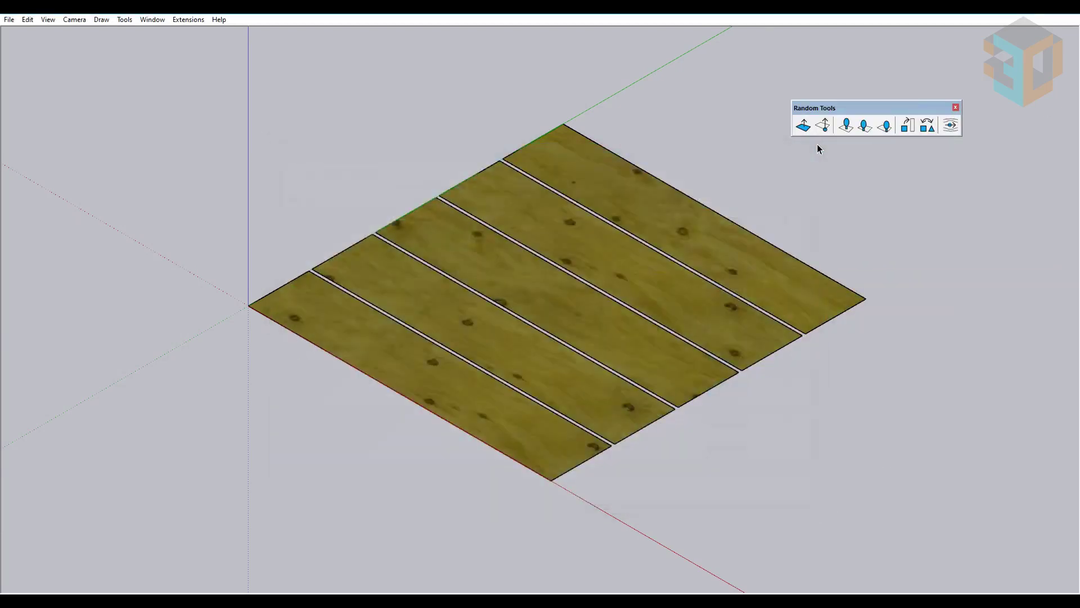
{"action": "left_click", "coordinate": [124, 19]}
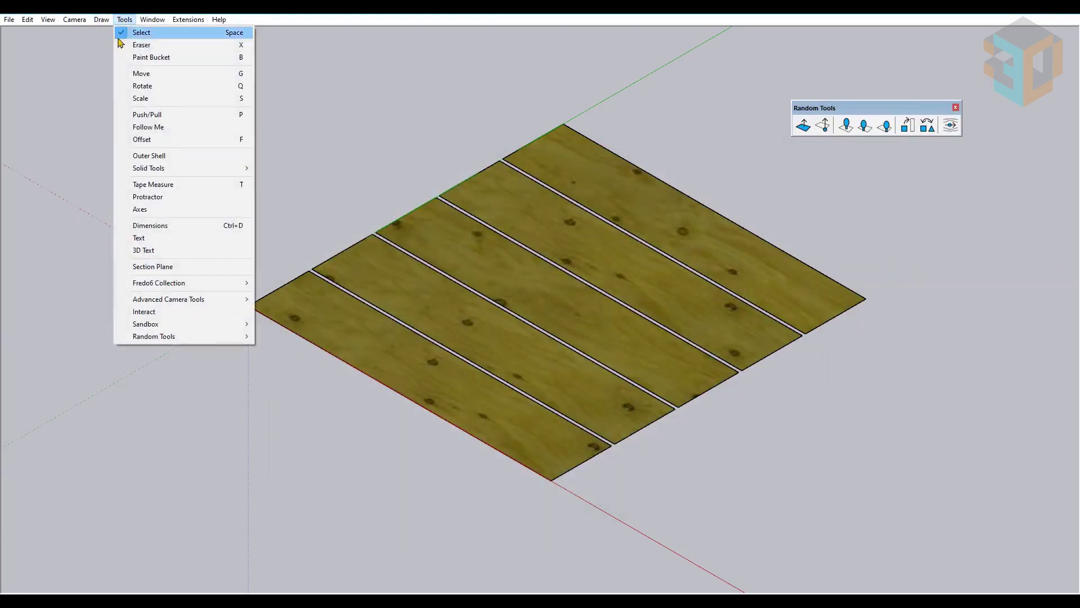
{"action": "mouse_move", "coordinate": [136, 337]}
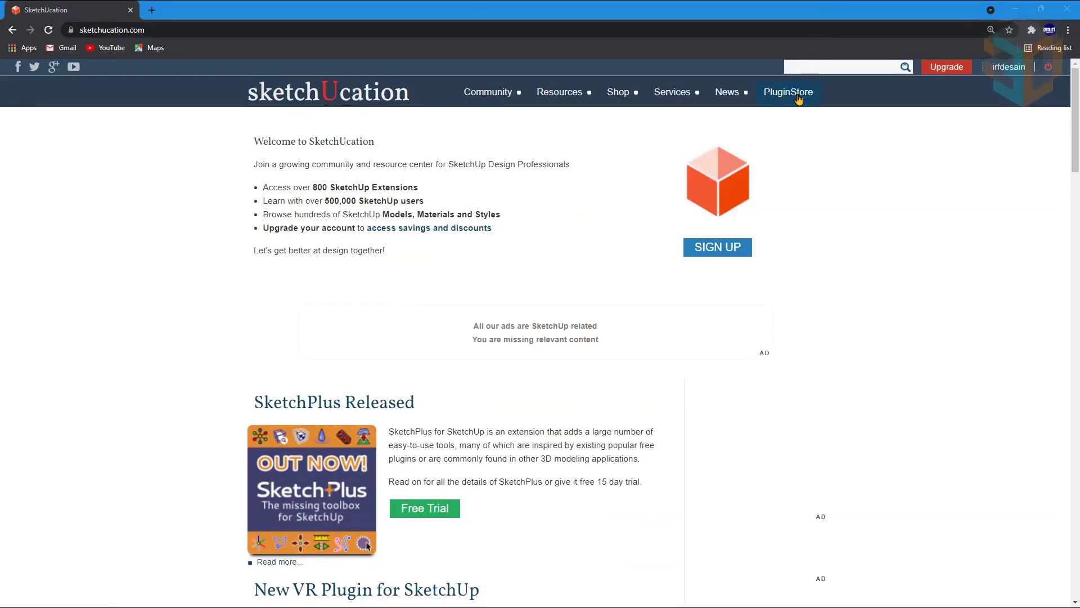
On the SketchUcation site, search the PluginStore for "JS" and open the details page of JS Random Move.
{"action": "left_click", "coordinate": [799, 99]}
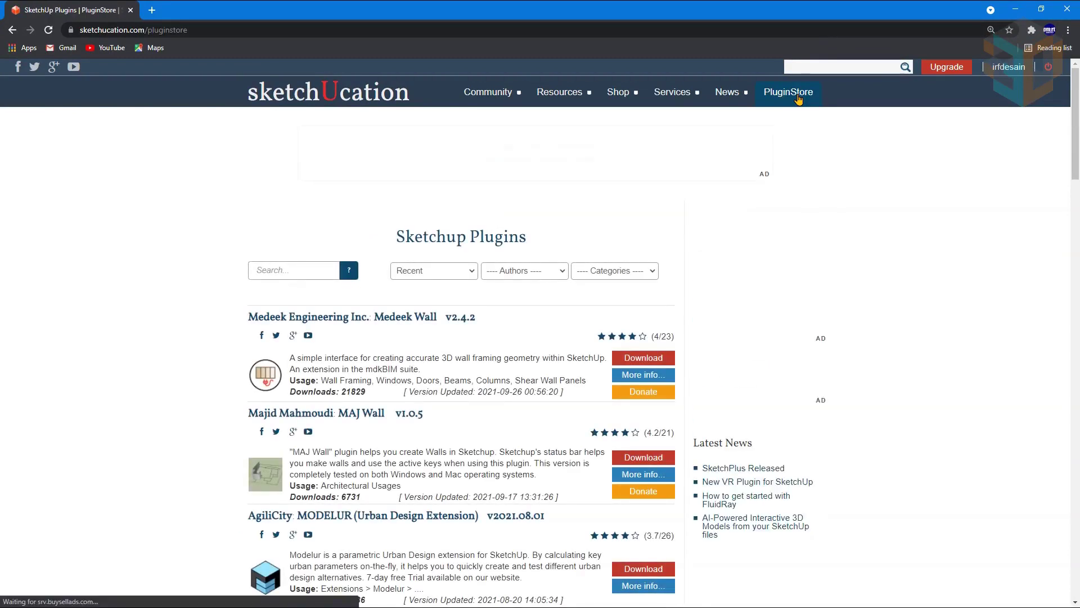
{"action": "left_click", "coordinate": [280, 273]}
{"action": "type", "text": "JS"}
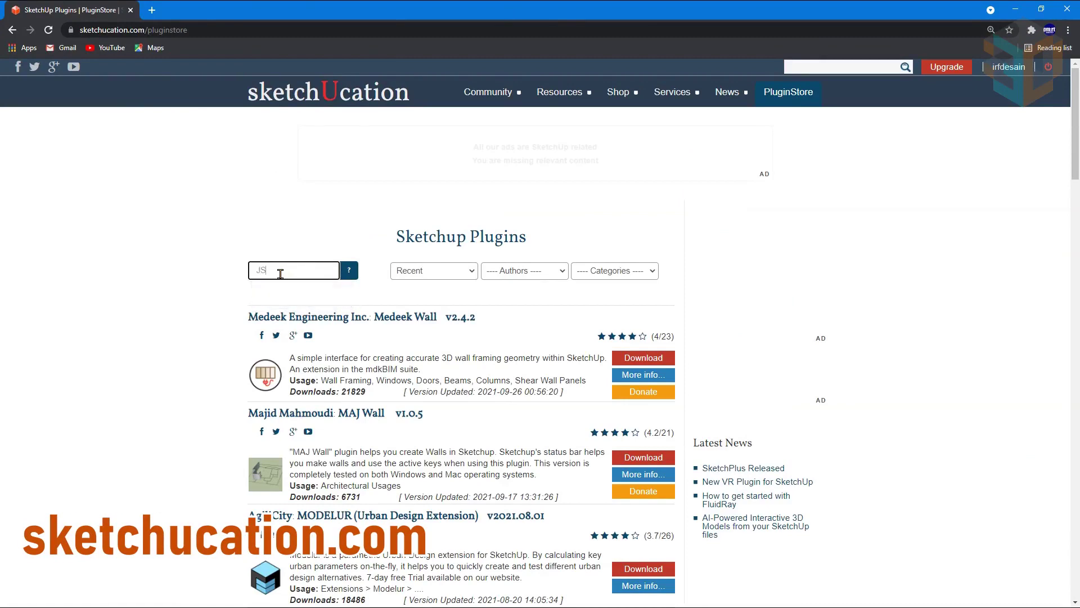
{"action": "key", "text": "Return"}
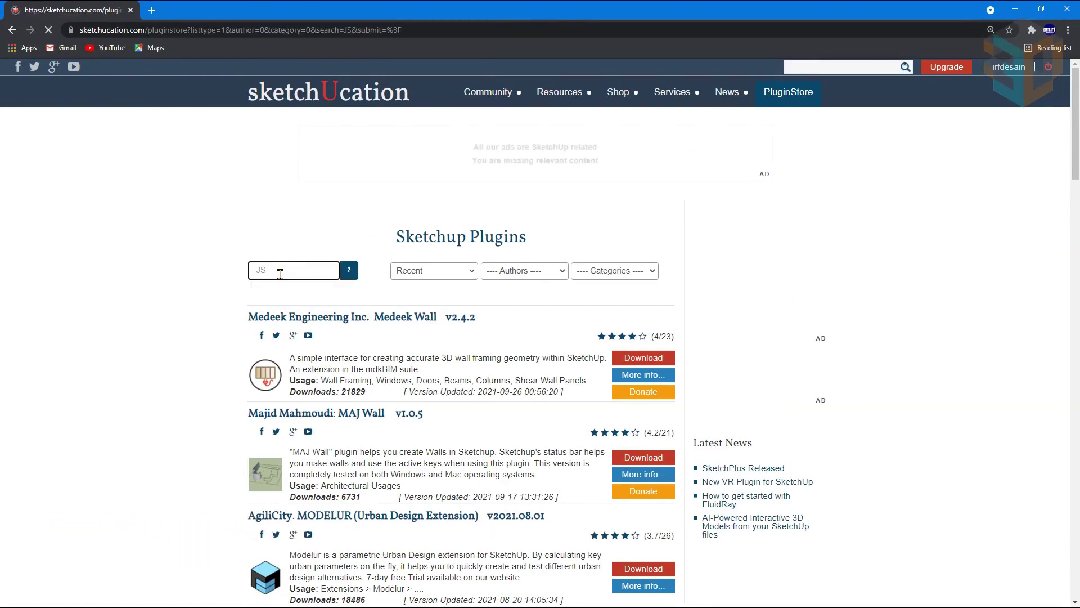
{"action": "scroll", "coordinate": [148, 316], "scroll_direction": "down", "scroll_amount": 7}
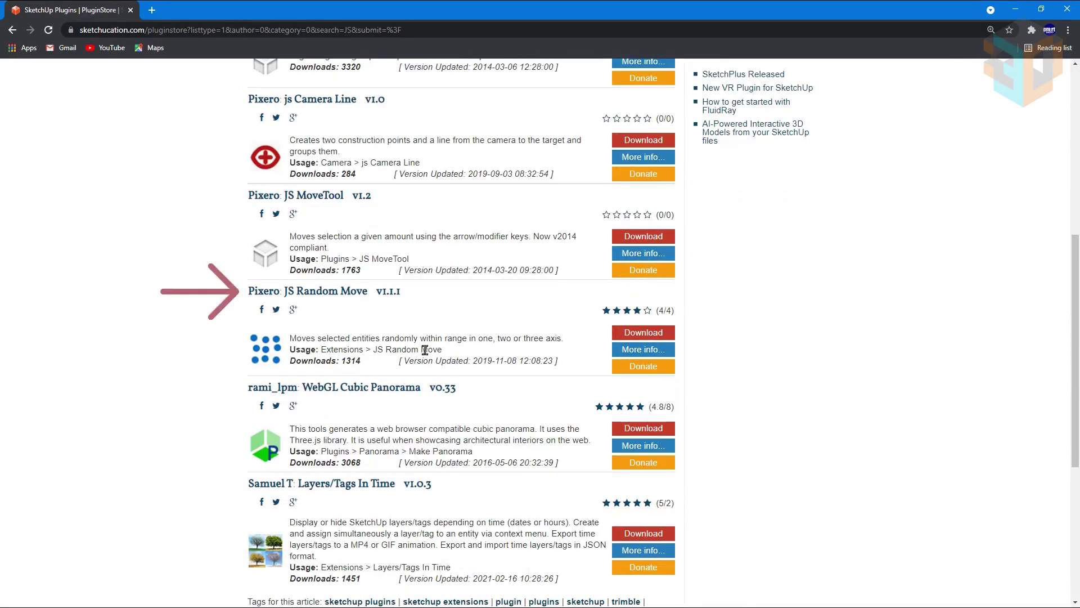
{"action": "left_click", "coordinate": [637, 350]}
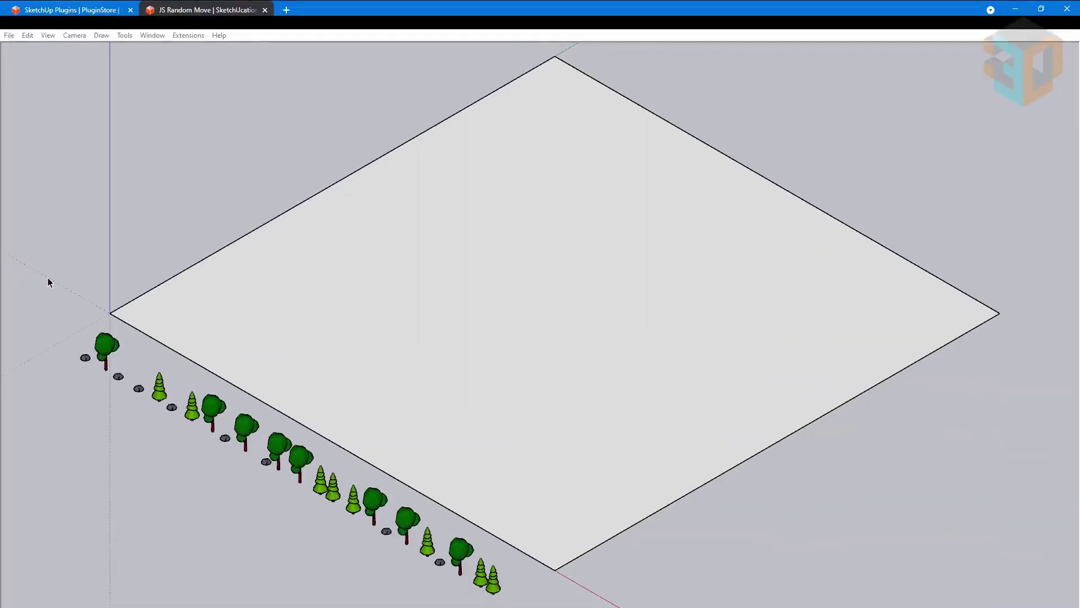
In SketchUp, select the row of trees and rocks and randomly move them along the world Y axis between 20 and 60 m.
{"action": "left_click_drag", "start_coordinate": [49, 262], "coordinate": [562, 590]}
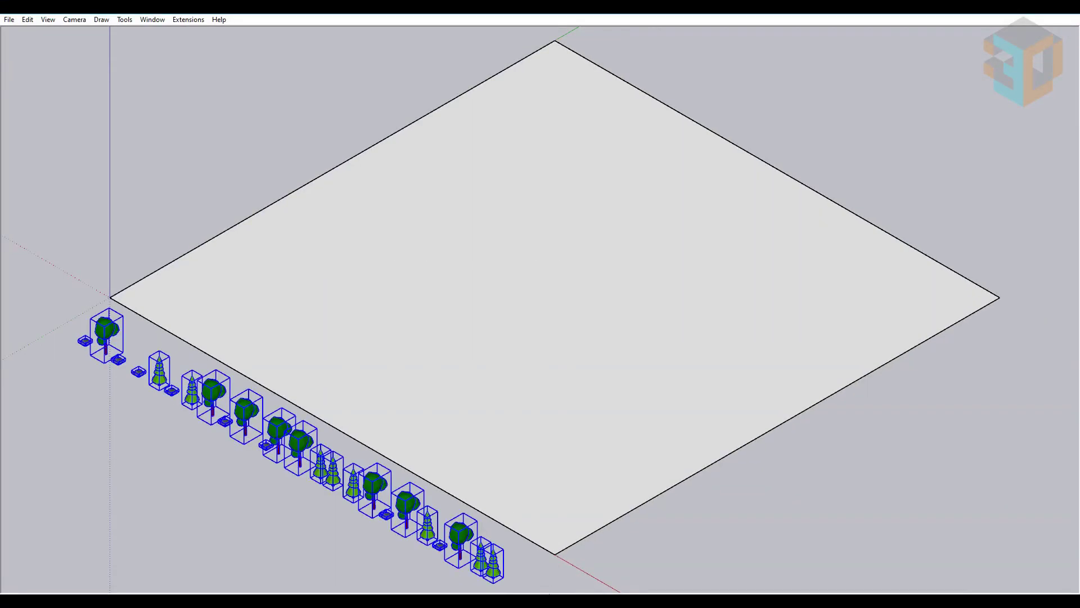
{"action": "left_click", "coordinate": [185, 20]}
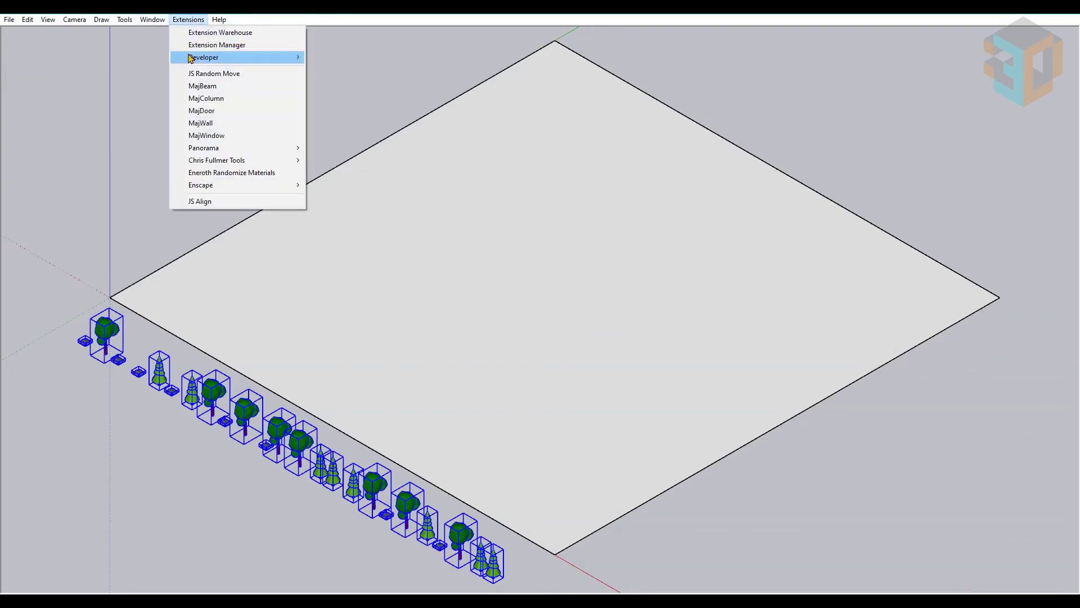
{"action": "left_click", "coordinate": [193, 75]}
{"action": "left_click_drag", "start_coordinate": [586, 311], "coordinate": [526, 313]}
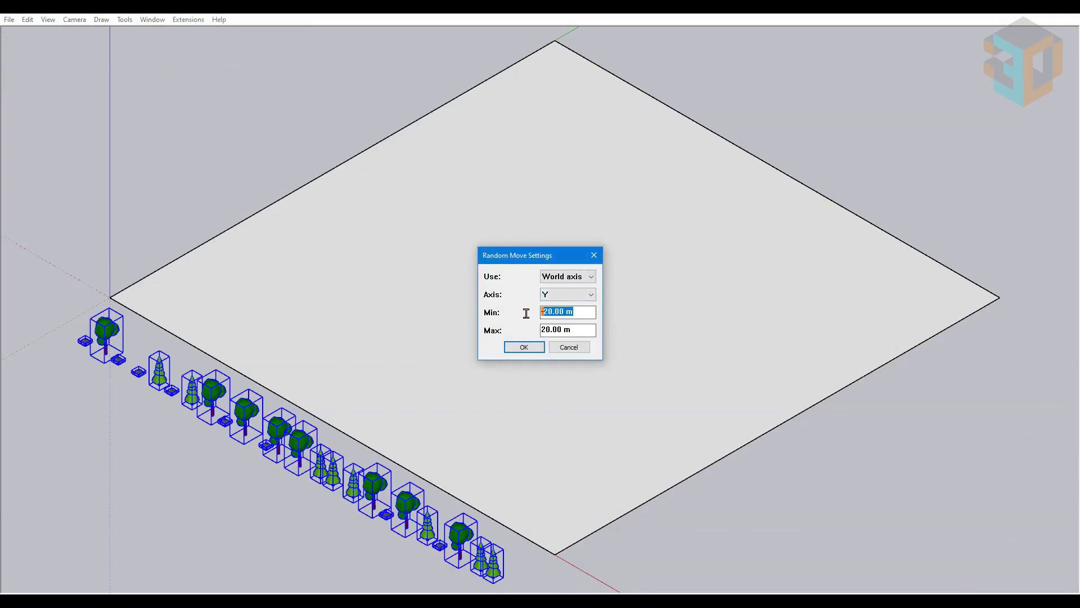
{"action": "type", "text": "20"}
{"action": "left_click_drag", "start_coordinate": [586, 329], "coordinate": [512, 325]}
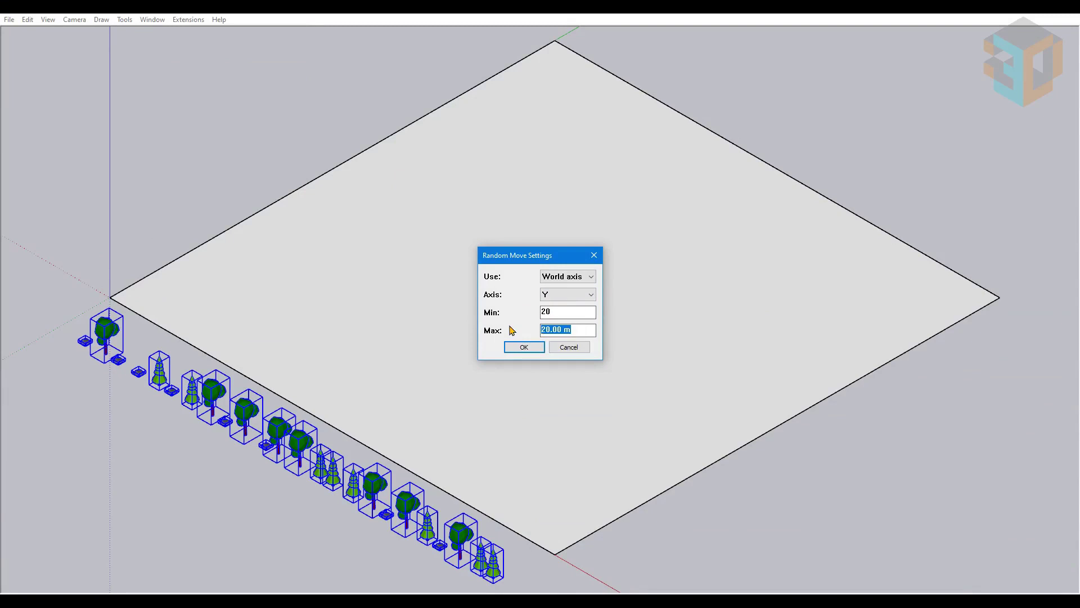
{"action": "type", "text": "60"}
{"action": "left_click", "coordinate": [525, 349]}
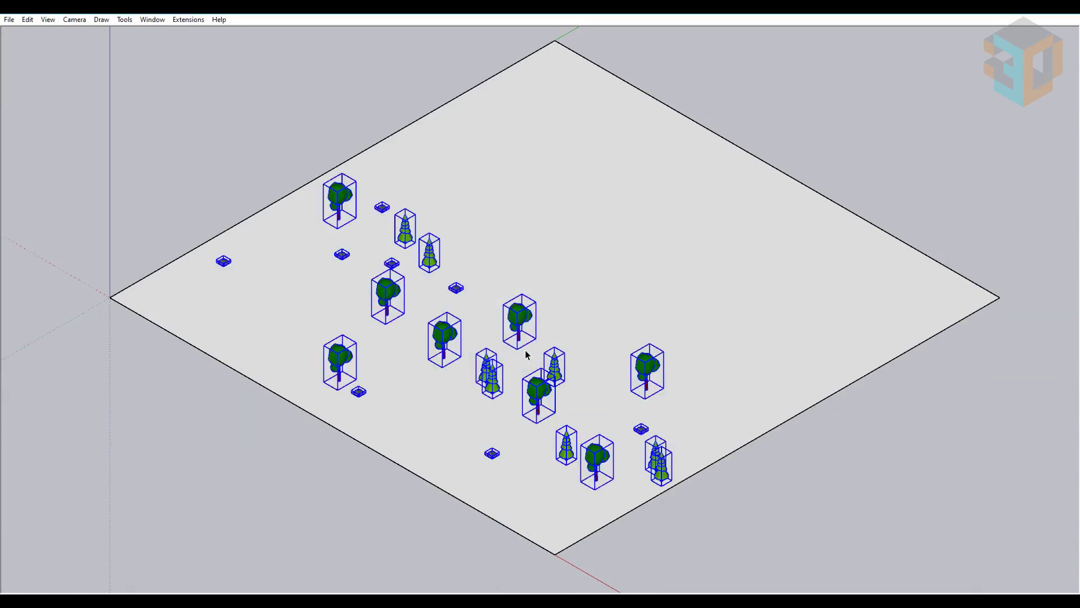
Run JS Random Move again on the selected trees and rocks with a minimum of 0 and a maximum of 20 m.
{"action": "left_click", "coordinate": [188, 19]}
{"action": "left_click", "coordinate": [208, 78]}
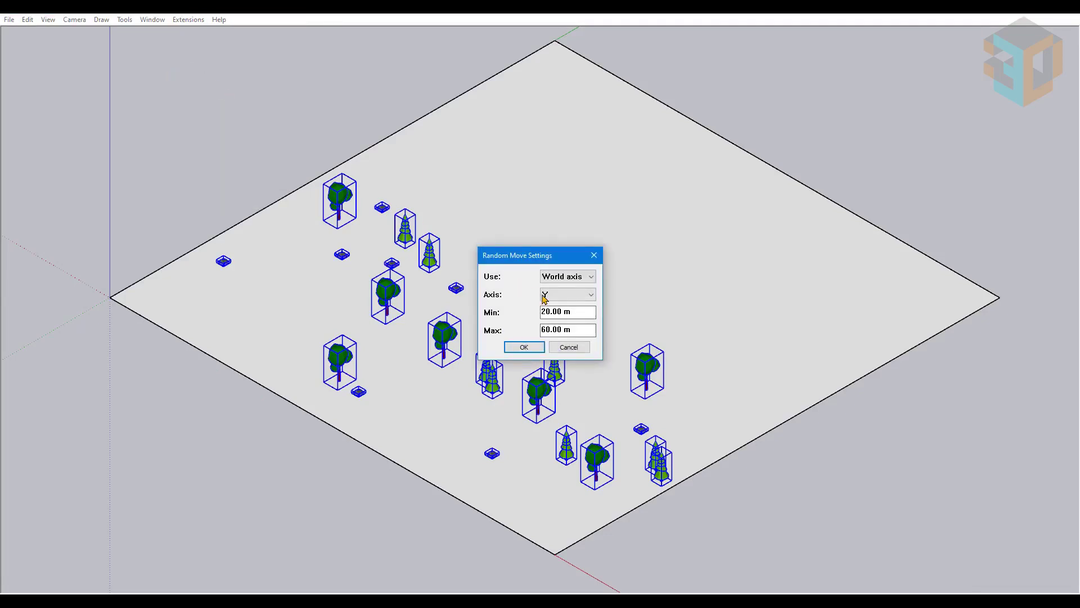
{"action": "left_click_drag", "start_coordinate": [581, 330], "coordinate": [515, 332]}
{"action": "type", "text": "20"}
{"action": "left_click_drag", "start_coordinate": [581, 310], "coordinate": [480, 314]}
{"action": "type", "text": "0"}
{"action": "left_click", "coordinate": [524, 348]}
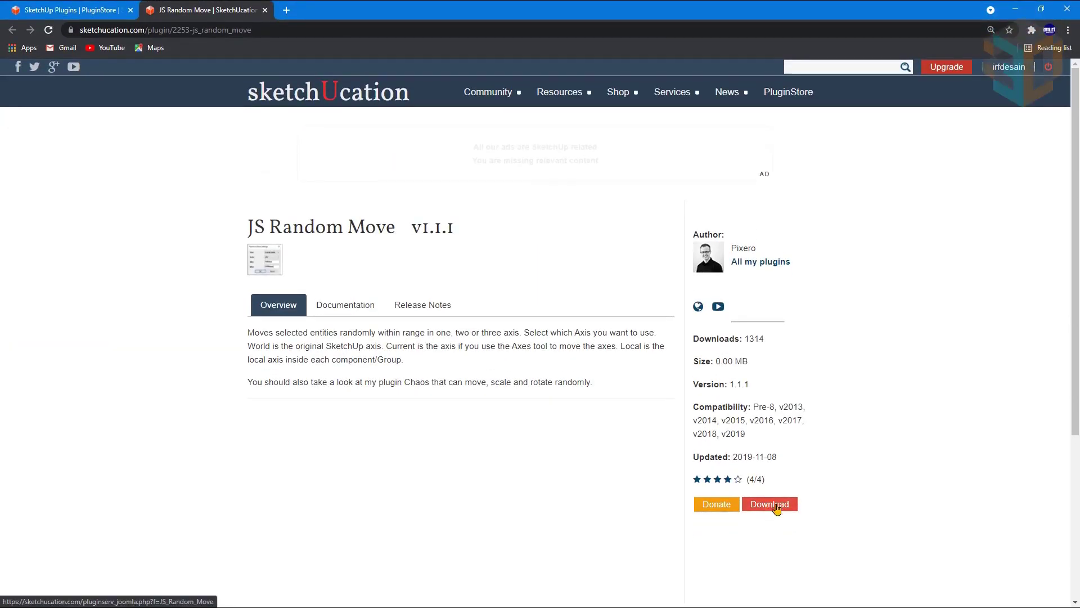
Download JS Random Move from its SketchUcation page and install JS_Random_Move_v1.1.1.rbz through SketchUp's Extension Manager.
{"action": "left_click", "coordinate": [776, 508]}
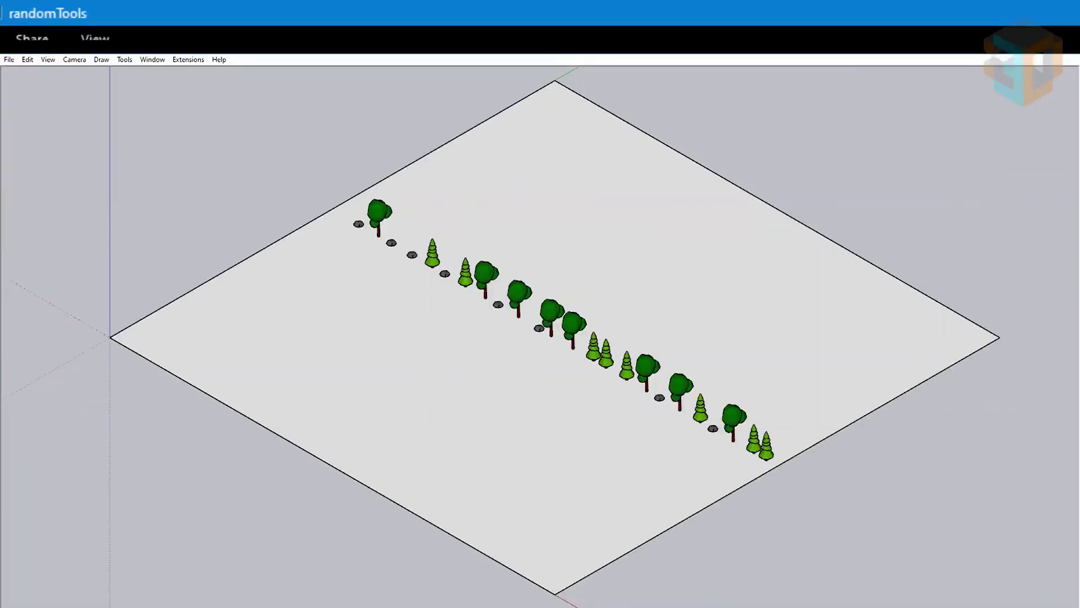
{"action": "left_click", "coordinate": [188, 19]}
{"action": "left_click", "coordinate": [183, 46]}
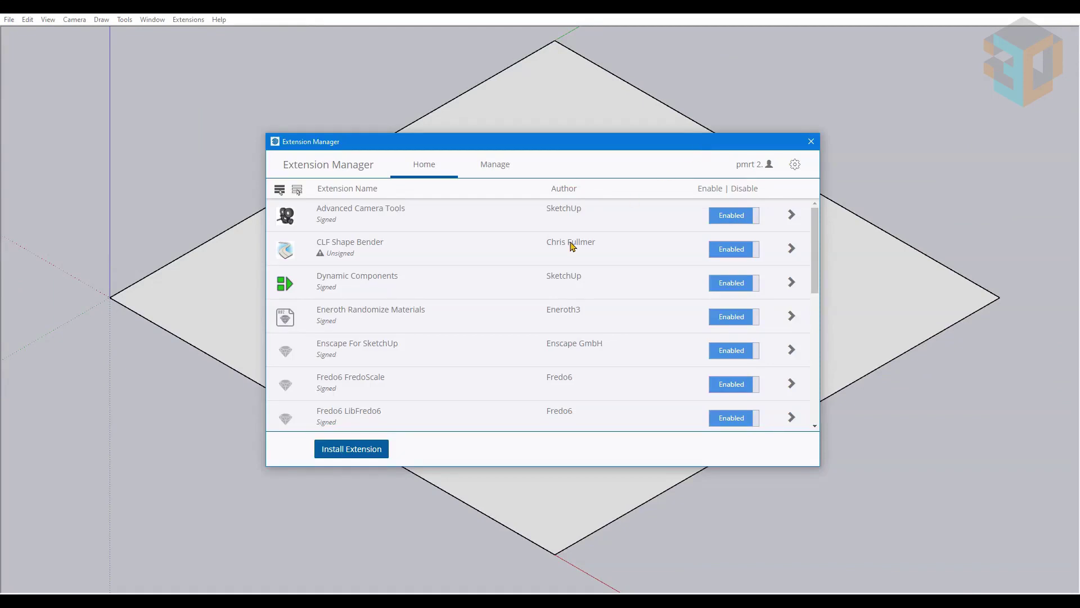
{"action": "left_click", "coordinate": [342, 449]}
{"action": "left_click", "coordinate": [581, 248]}
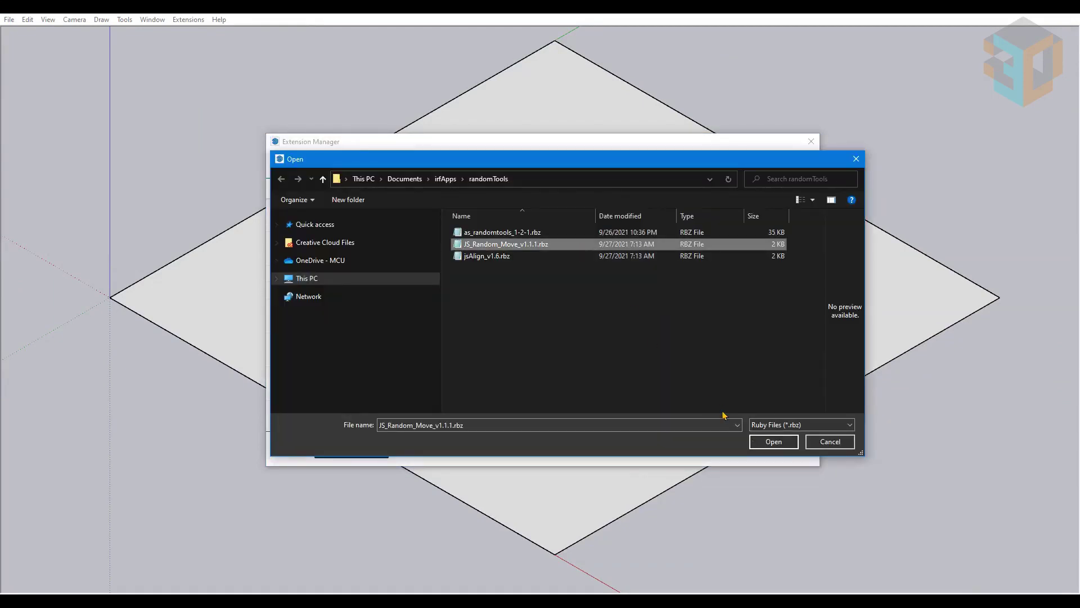
{"action": "left_click", "coordinate": [774, 441]}
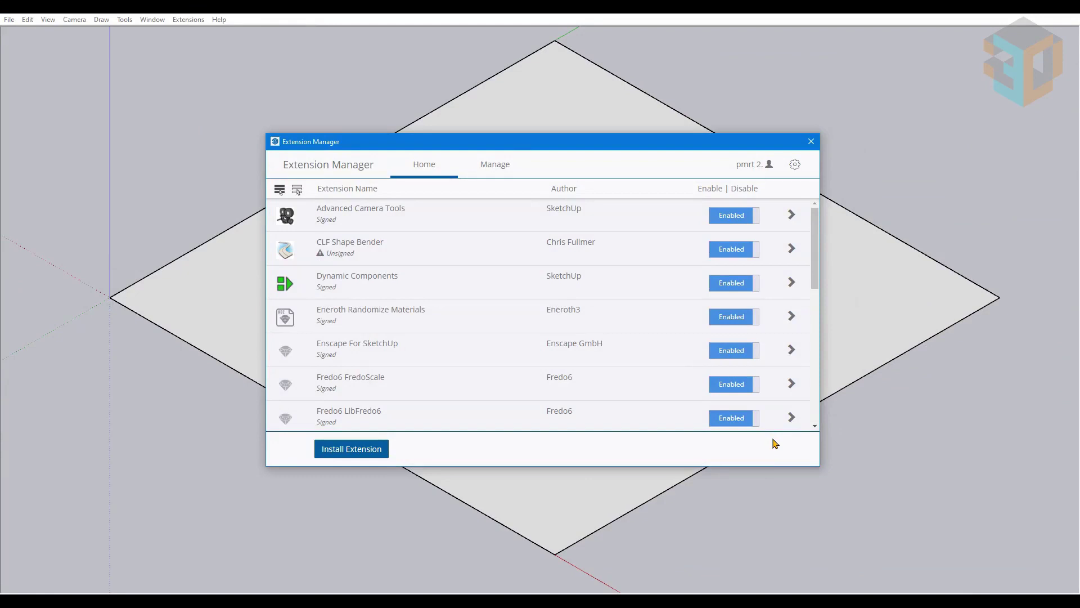
{"action": "left_click", "coordinate": [191, 19]}
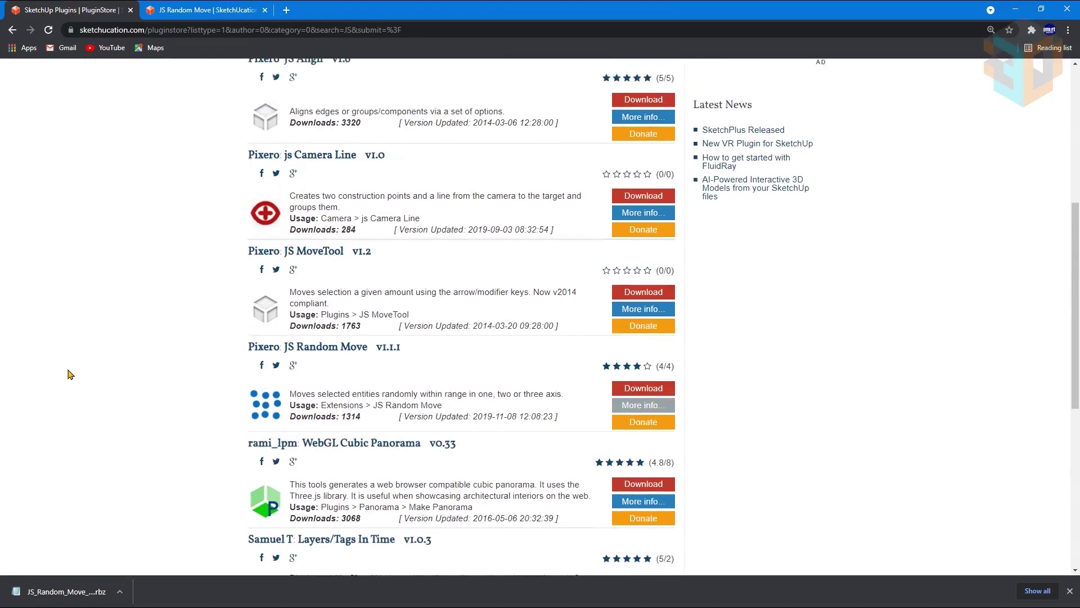
Select the ground with all scattered trees and rocks, align them to the center on the Y axis with JS Align, and deselect.
{"action": "scroll", "coordinate": [70, 374], "scroll_direction": "up", "scroll_amount": 4}
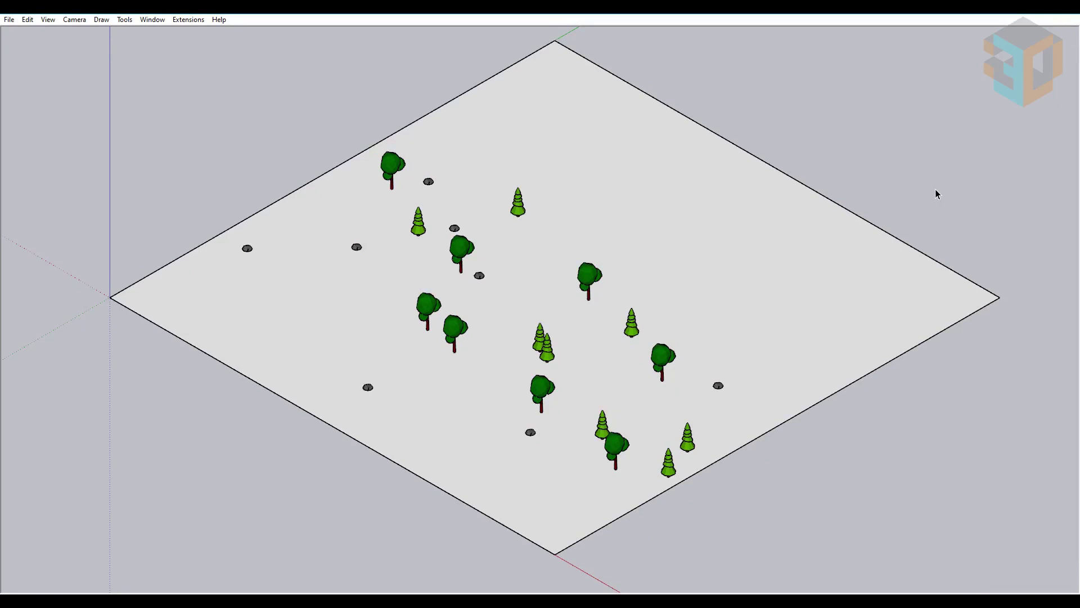
{"action": "left_click_drag", "start_coordinate": [177, 99], "coordinate": [775, 517]}
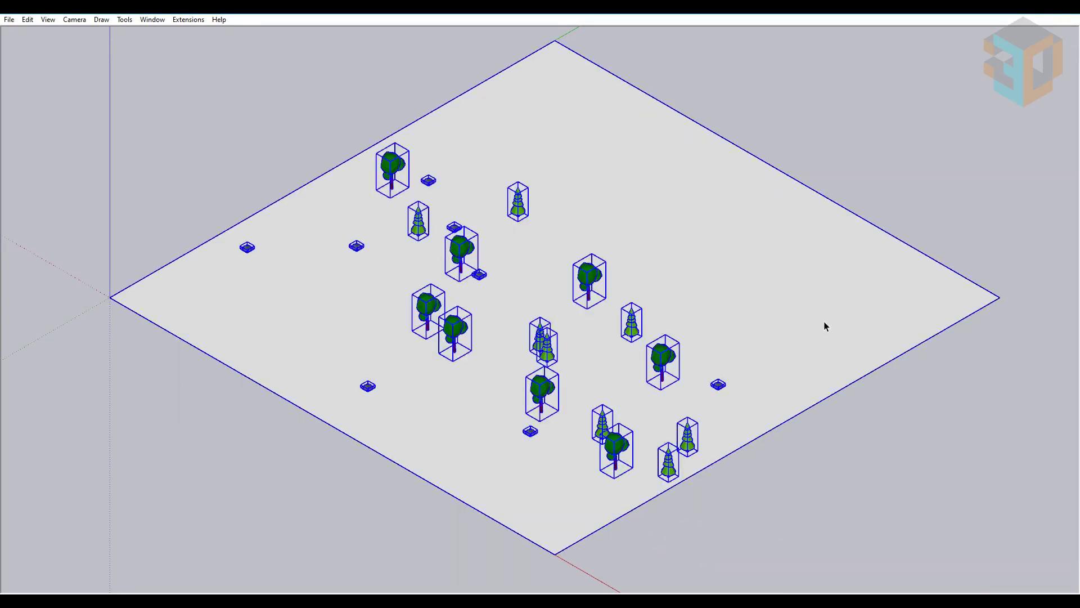
{"action": "left_click", "coordinate": [188, 19]}
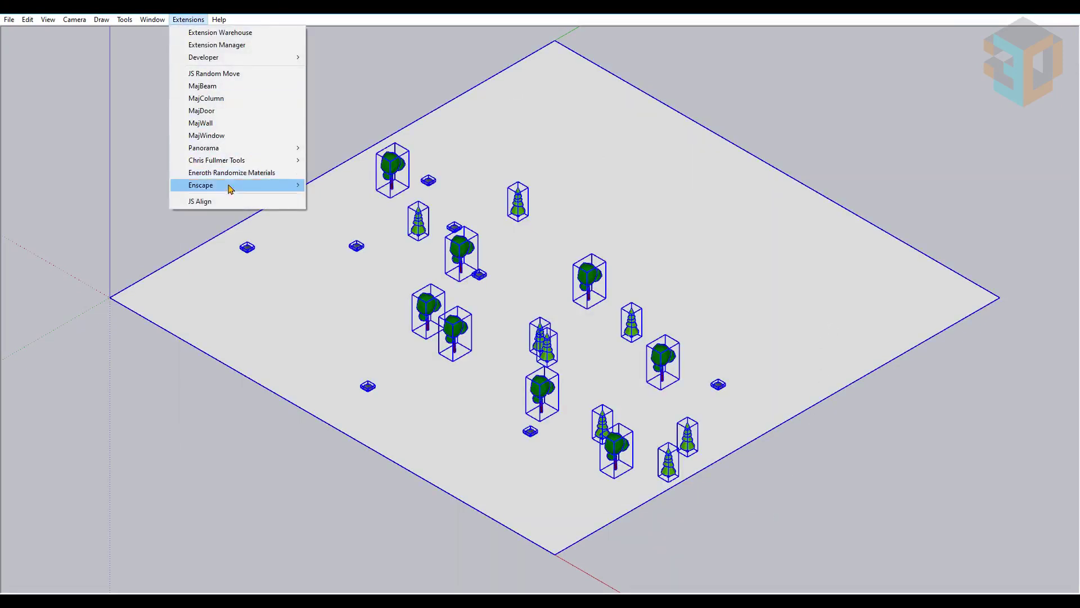
{"action": "left_click", "coordinate": [230, 203]}
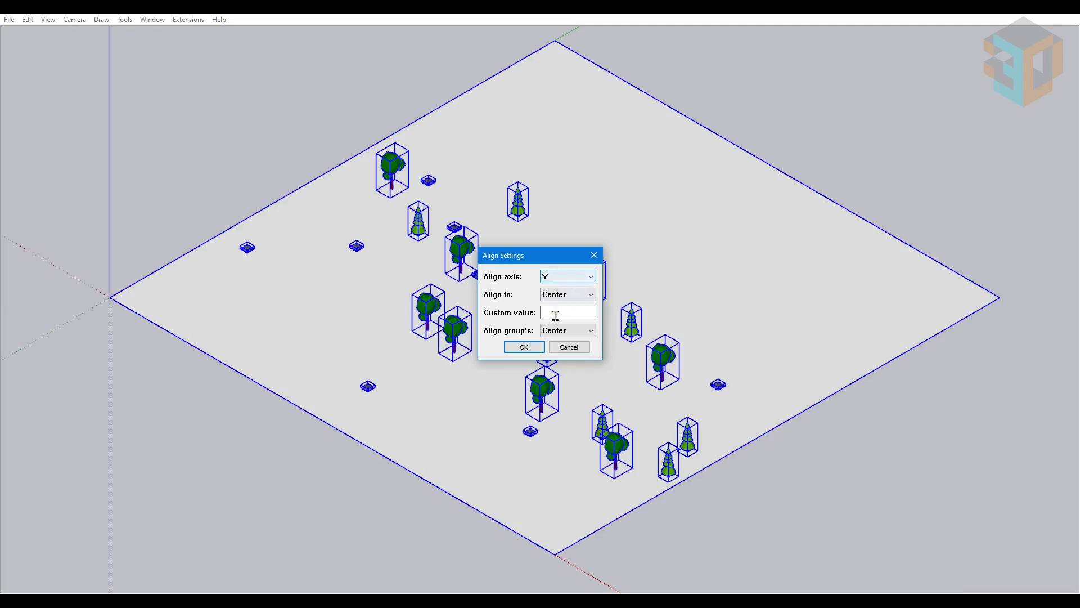
{"action": "left_click", "coordinate": [524, 347]}
{"action": "left_click", "coordinate": [843, 495]}
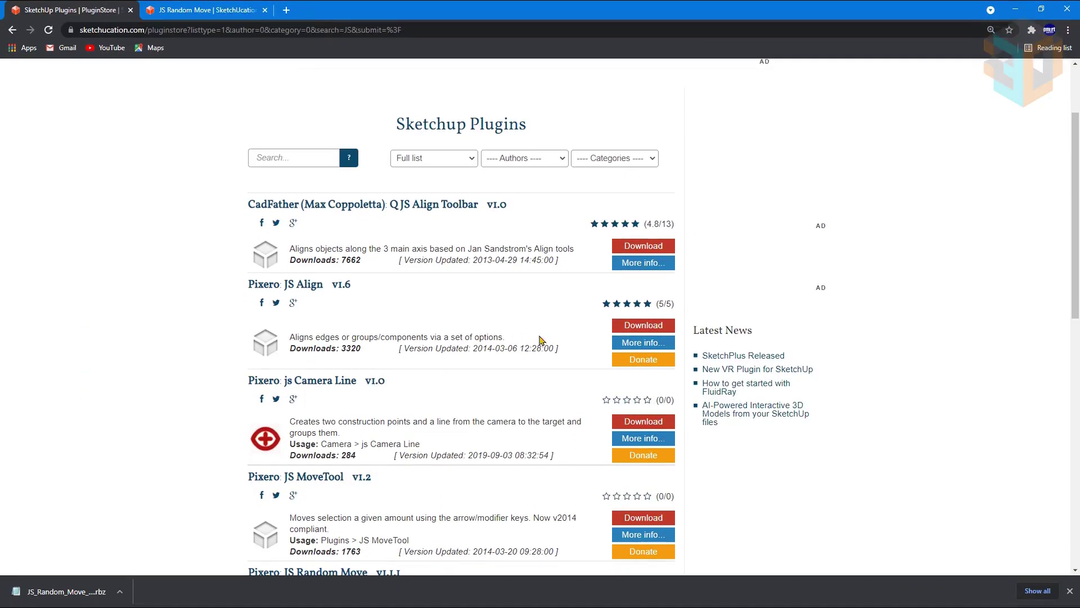
Download JS Align from the PluginStore and install jsAlign_v1.6.rbz through SketchUp's Extension Manager.
{"action": "left_click", "coordinate": [651, 329]}
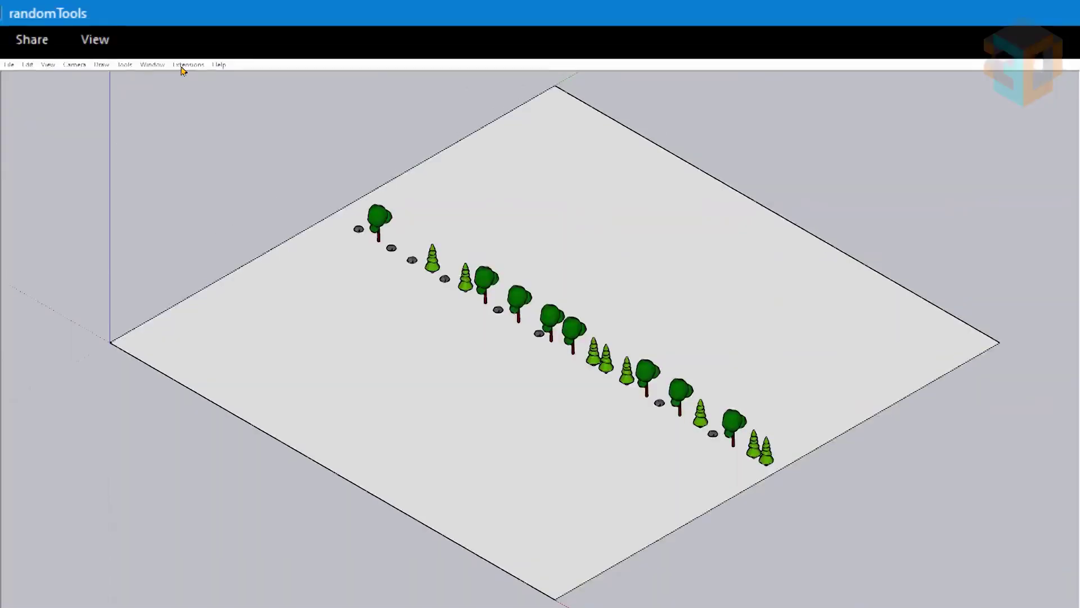
{"action": "left_click", "coordinate": [188, 19]}
{"action": "left_click", "coordinate": [181, 41]}
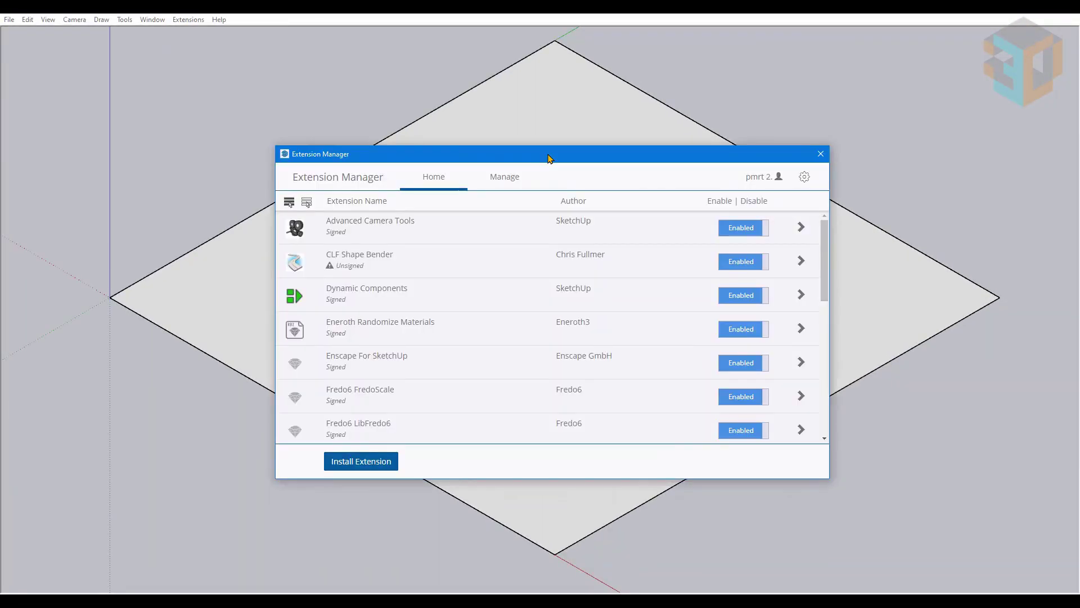
{"action": "left_click", "coordinate": [366, 462]}
{"action": "left_click", "coordinate": [605, 278]}
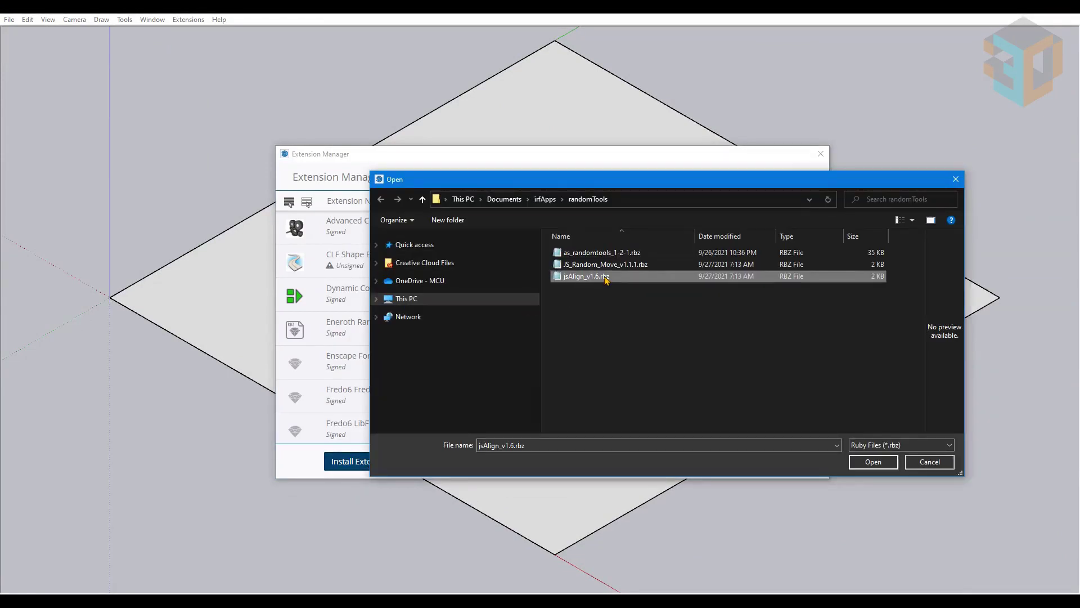
{"action": "left_click", "coordinate": [870, 462]}
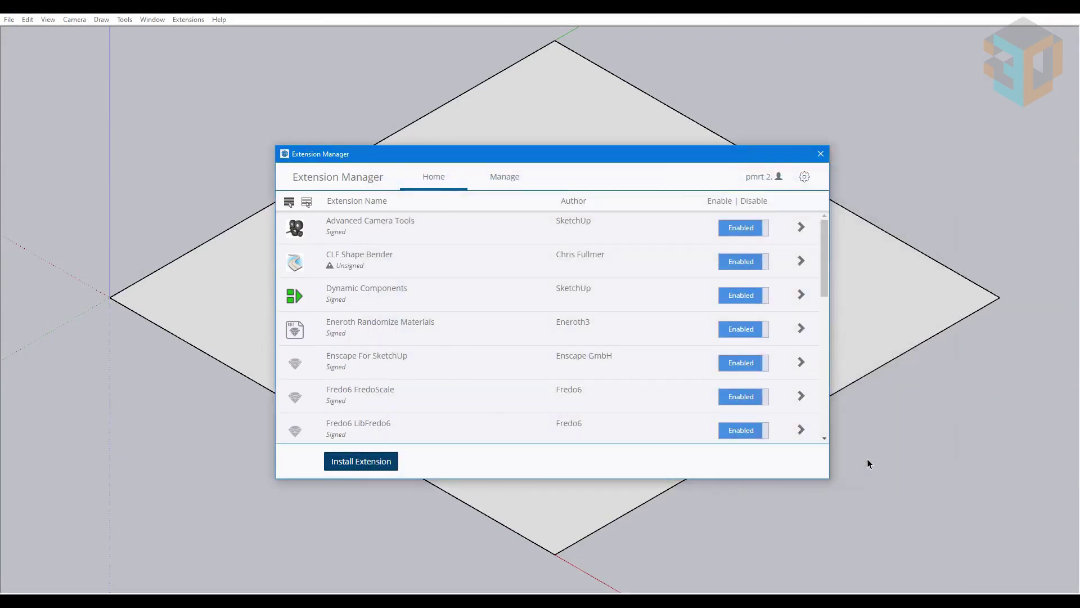
{"action": "left_click", "coordinate": [188, 20]}
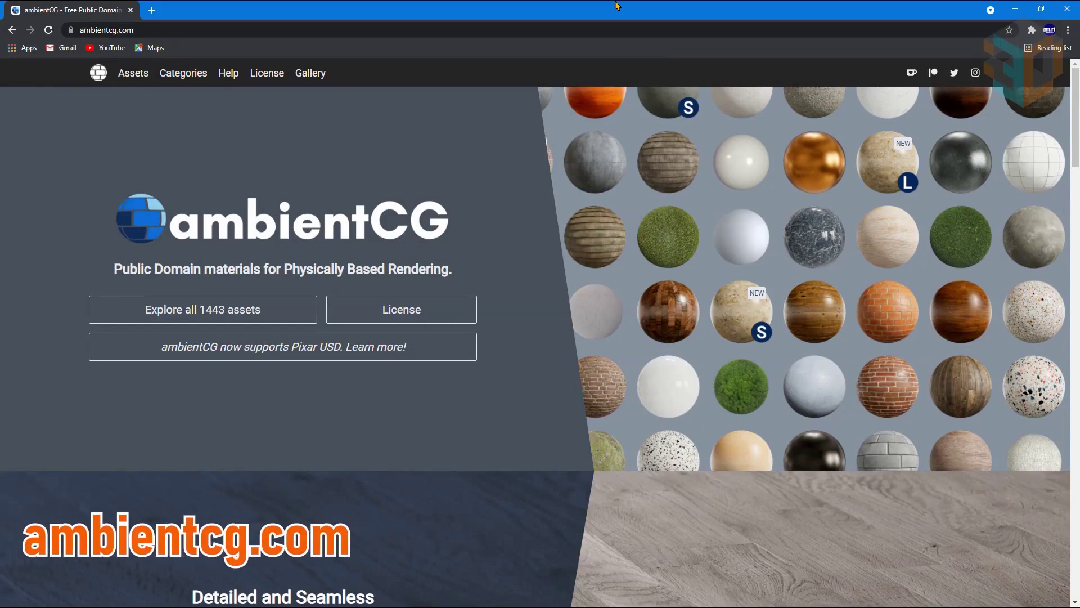
In the browser on ambientcg.com, list the material categories alphabetically and open the Wood category.
{"action": "left_click", "coordinate": [181, 74]}
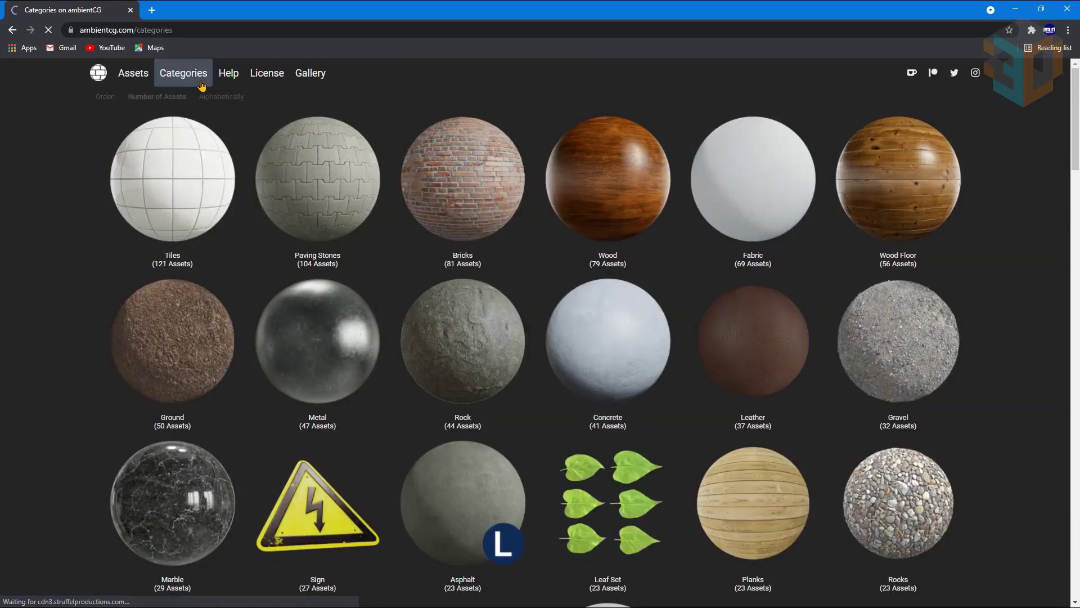
{"action": "left_click", "coordinate": [228, 98]}
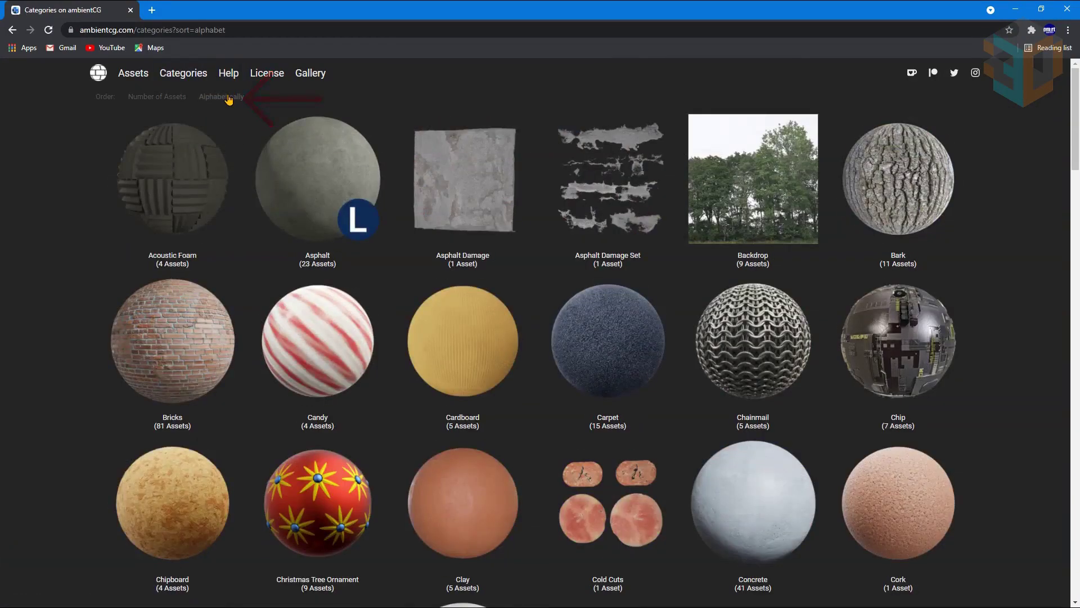
{"action": "scroll", "coordinate": [274, 243], "scroll_direction": "down", "scroll_amount": 20}
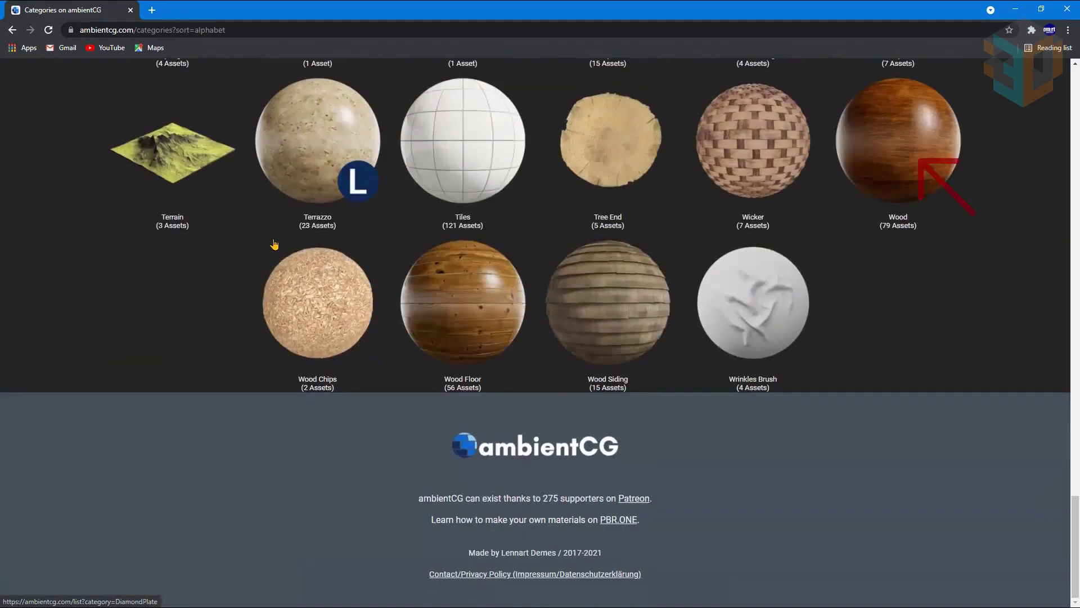
{"action": "left_click", "coordinate": [907, 153]}
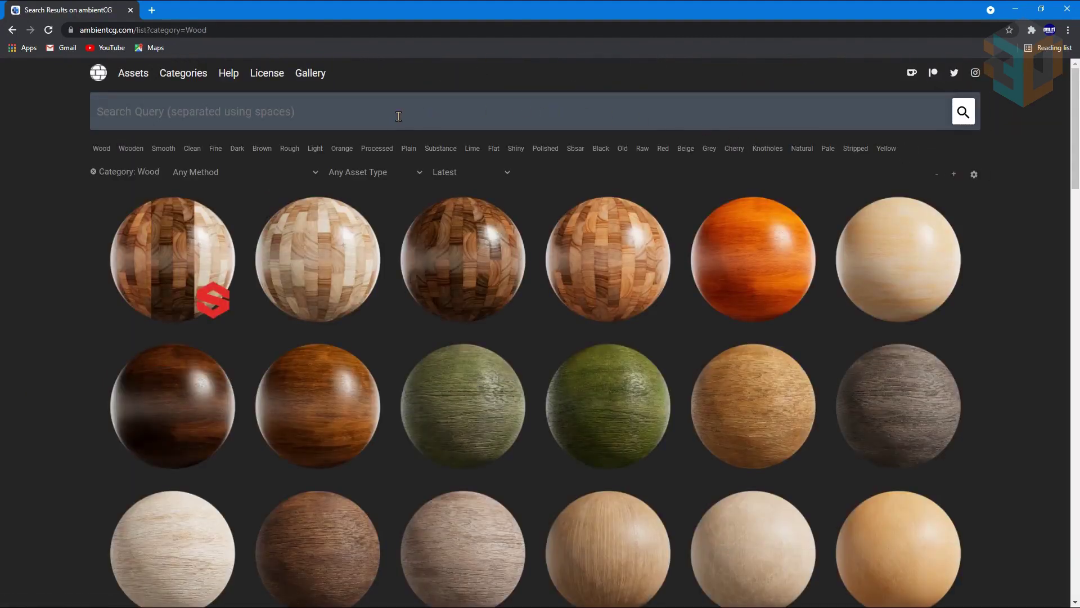
Sort the wood materials alphabetically, open Wood 003, and download its 2K-JPG version.
{"action": "left_click", "coordinate": [455, 172]}
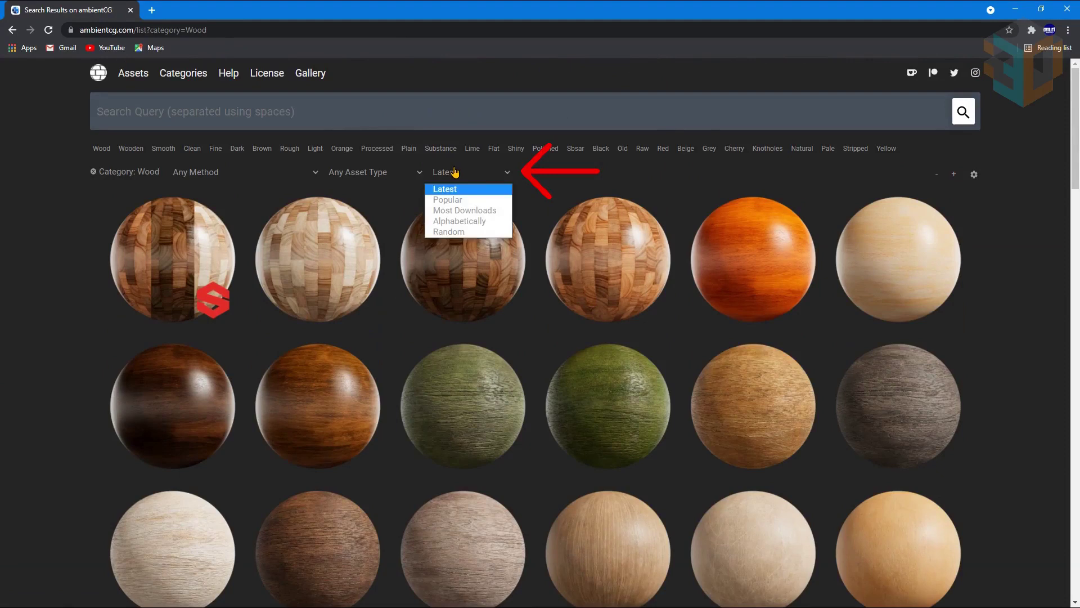
{"action": "left_click", "coordinate": [456, 222]}
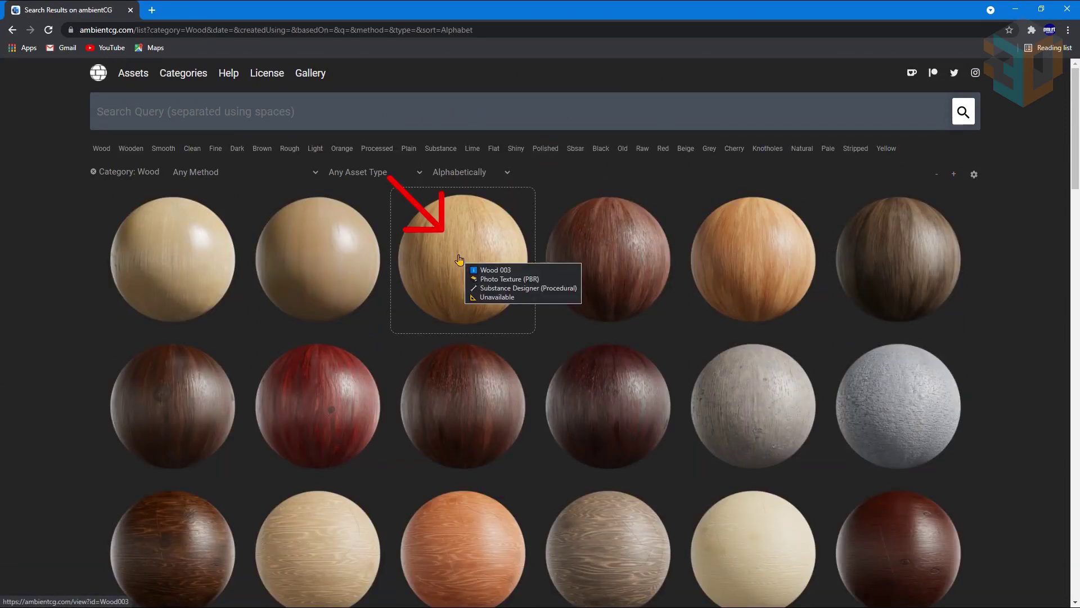
{"action": "left_click", "coordinate": [459, 260]}
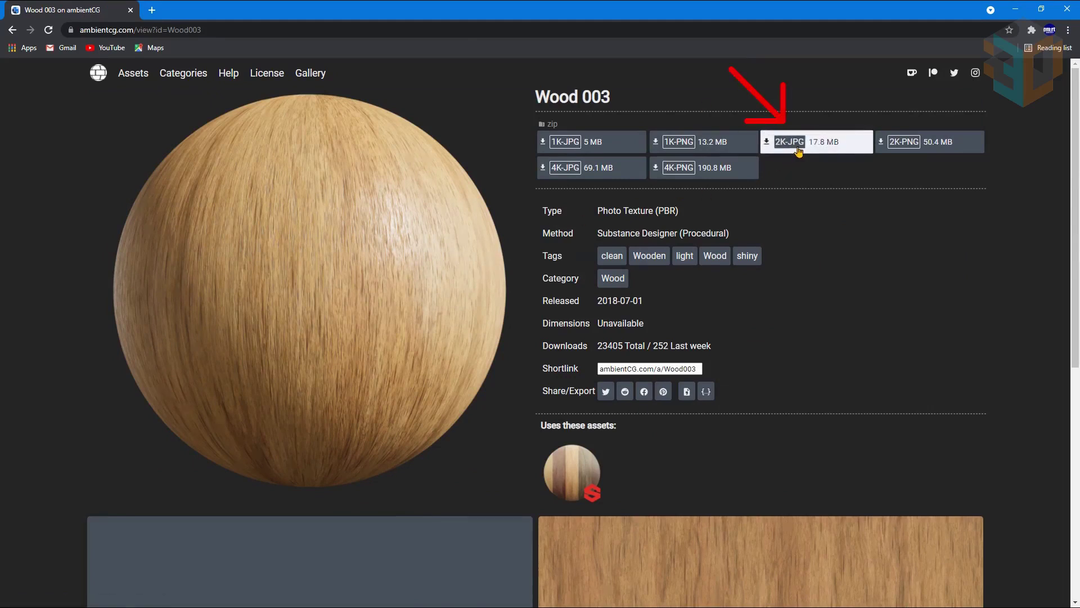
{"action": "left_click", "coordinate": [799, 151]}
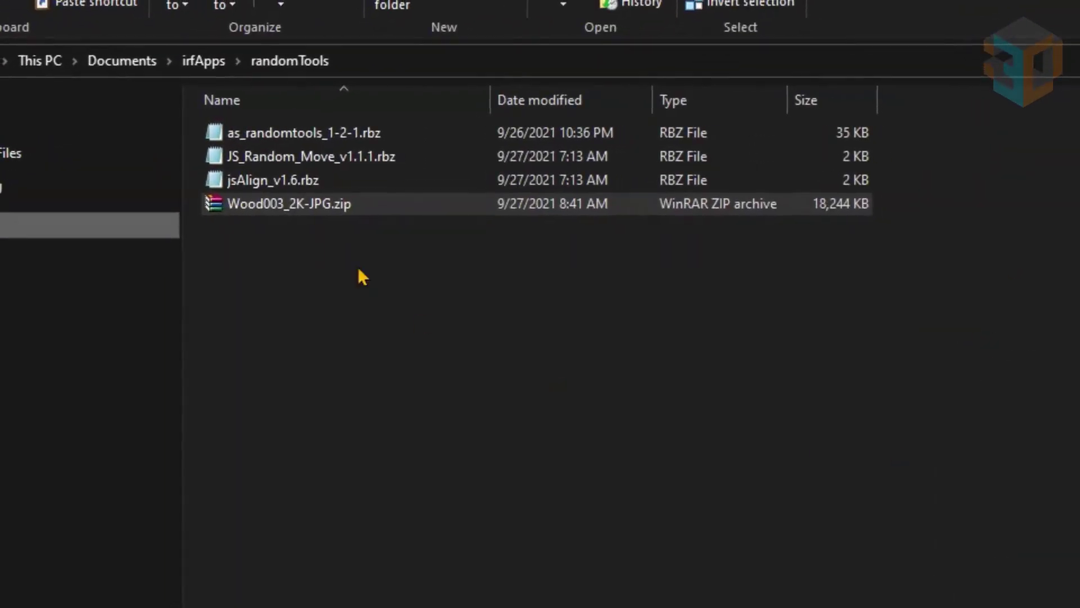
In File Explorer, extract Wood003_2K-JPG.zip to its own Wood003_2K-JPG folder, open that folder, and enlarge the texture thumbnails.
{"action": "right_click", "coordinate": [334, 208]}
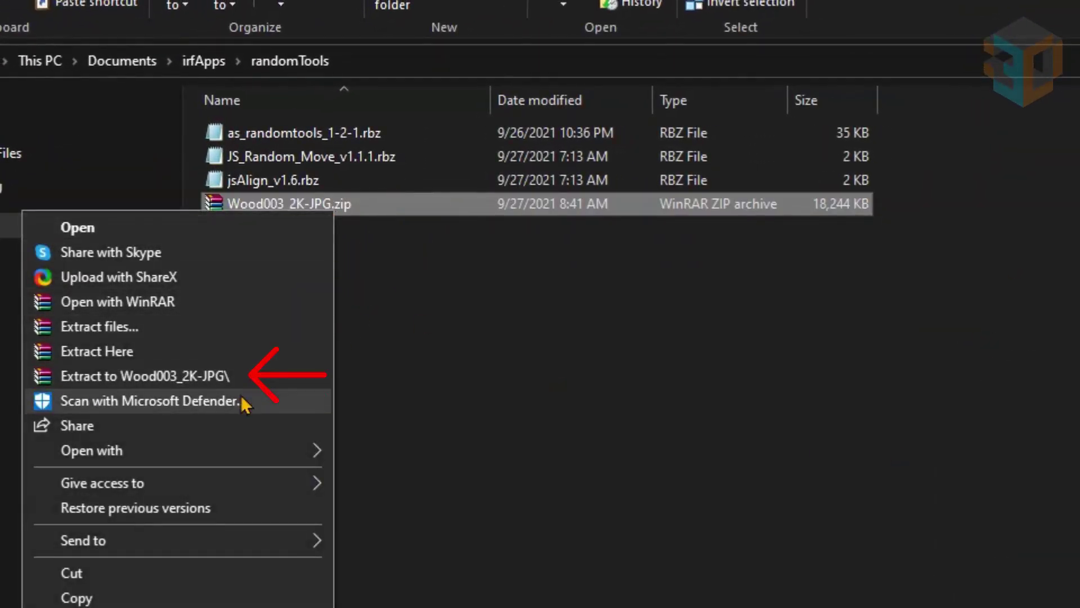
{"action": "left_click", "coordinate": [242, 374]}
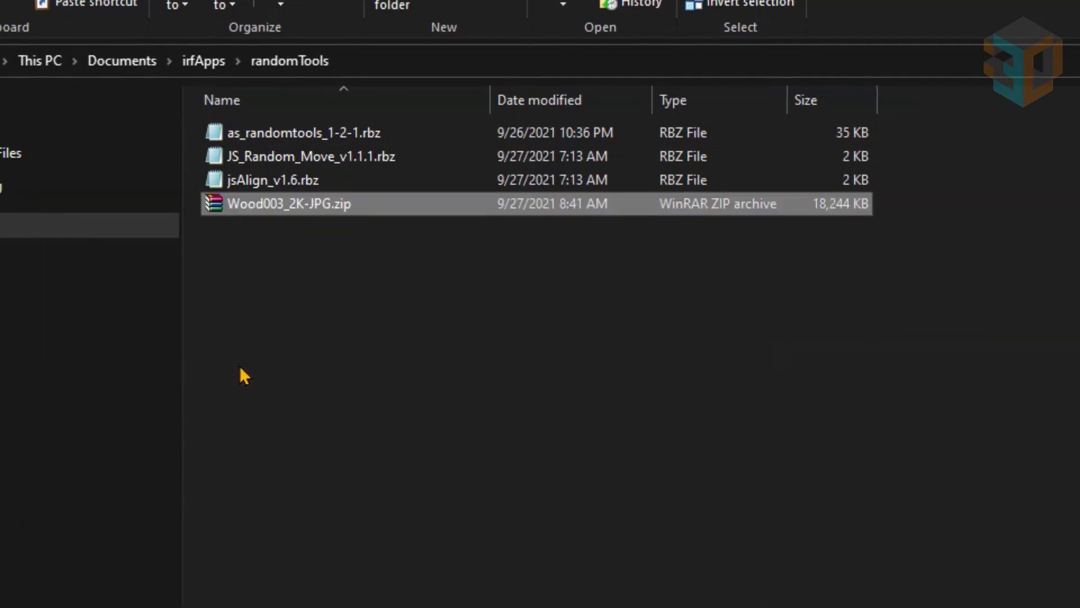
{"action": "double_click", "coordinate": [309, 135]}
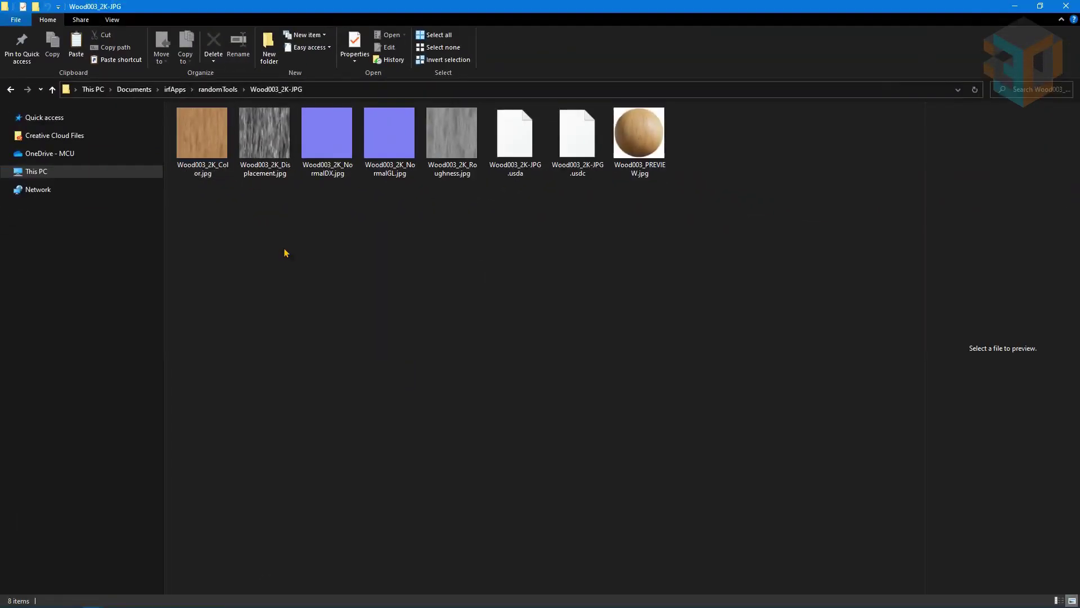
{"action": "scroll", "coordinate": [286, 254], "scroll_direction": "up", "scroll_amount": 5, "text": "ctrl"}
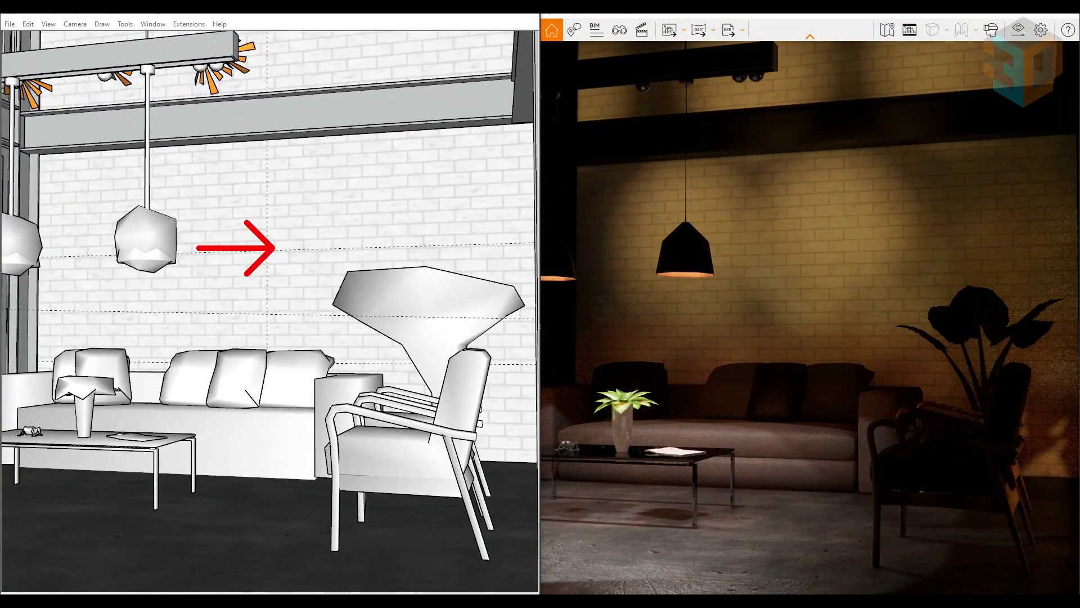
In the SketchUp office model, add a tag named backwall and make it the active tag.
{"action": "key", "text": "ctrl+z"}
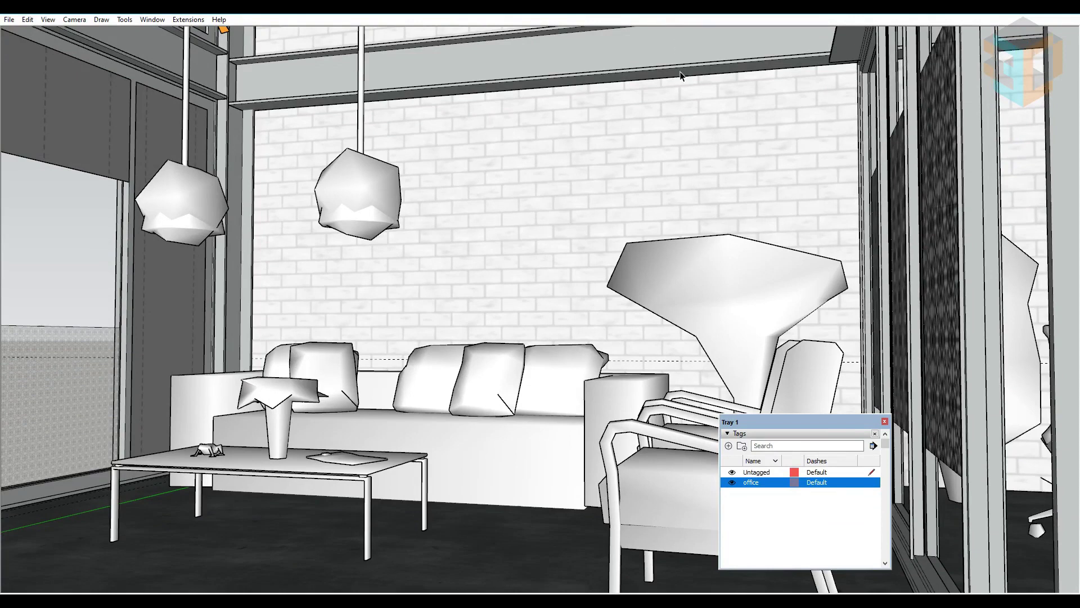
{"action": "left_click", "coordinate": [728, 446]}
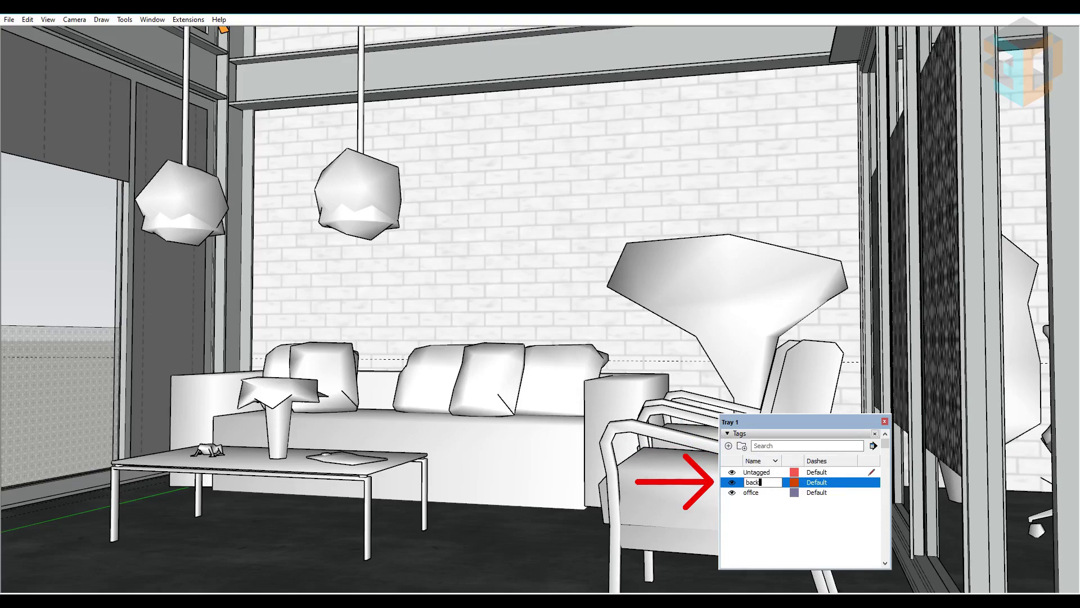
{"action": "type", "text": "wall"}
{"action": "key", "text": "Return"}
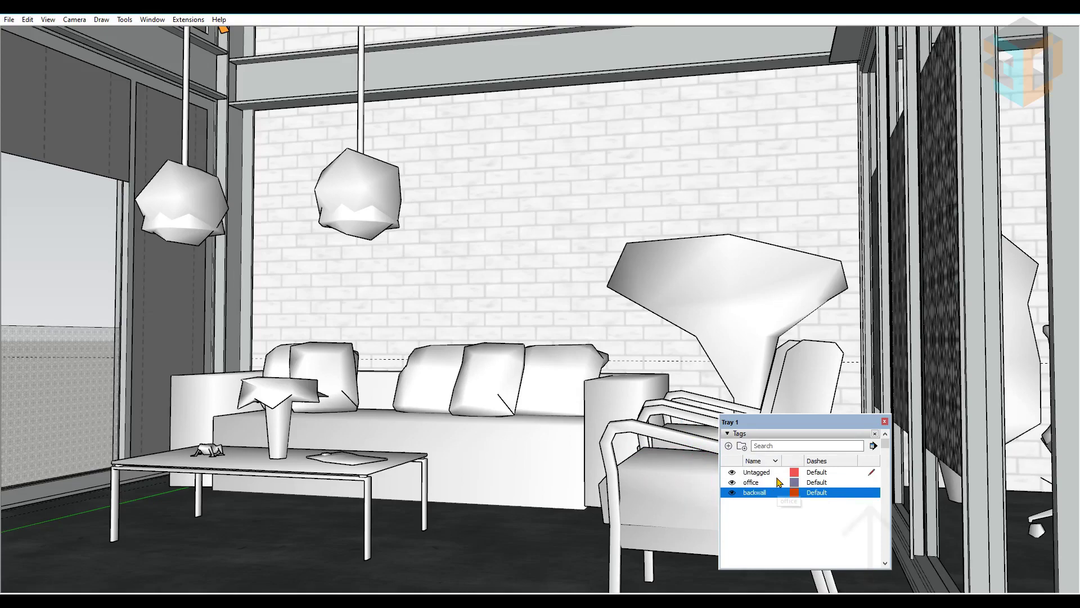
{"action": "left_click", "coordinate": [872, 493]}
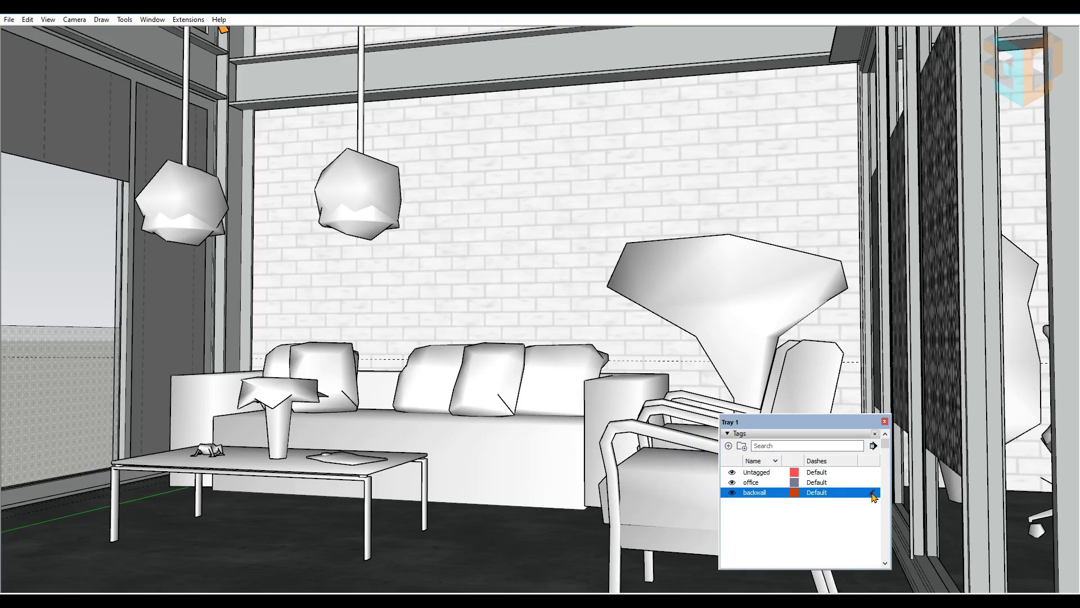
Draw a rectangle over the brick wall behind the sofa and extrude it into a panel with Push/Pull.
{"action": "left_click", "coordinate": [254, 109]}
{"action": "left_click", "coordinate": [864, 360]}
{"action": "key", "text": "p"}
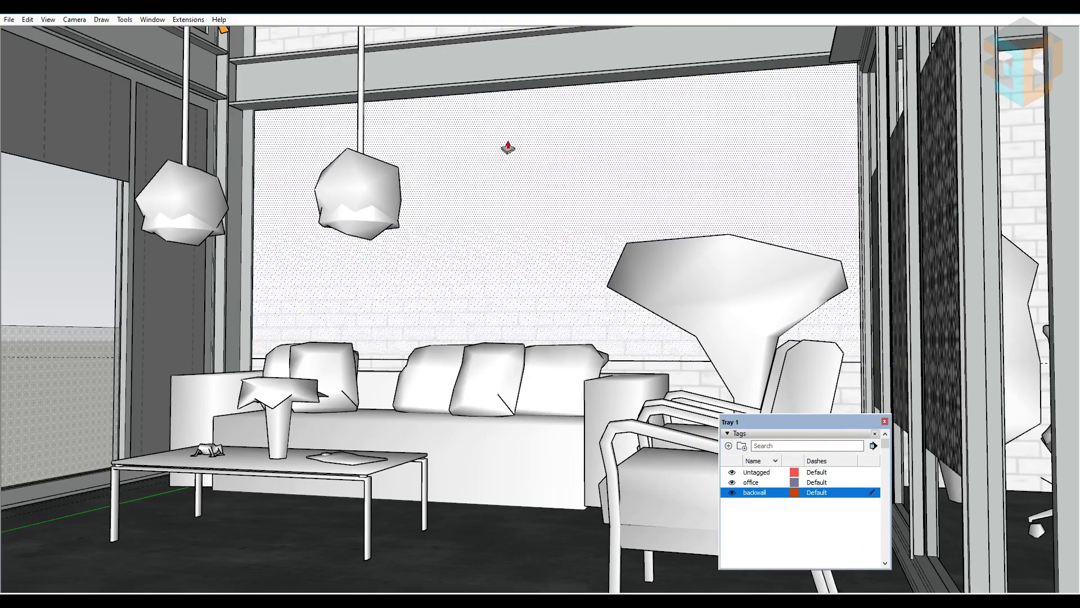
Add a vertical and a horizontal guide line crossing at the center of the back wall panel with Tape Measure.
{"action": "left_click", "coordinate": [250, 199]}
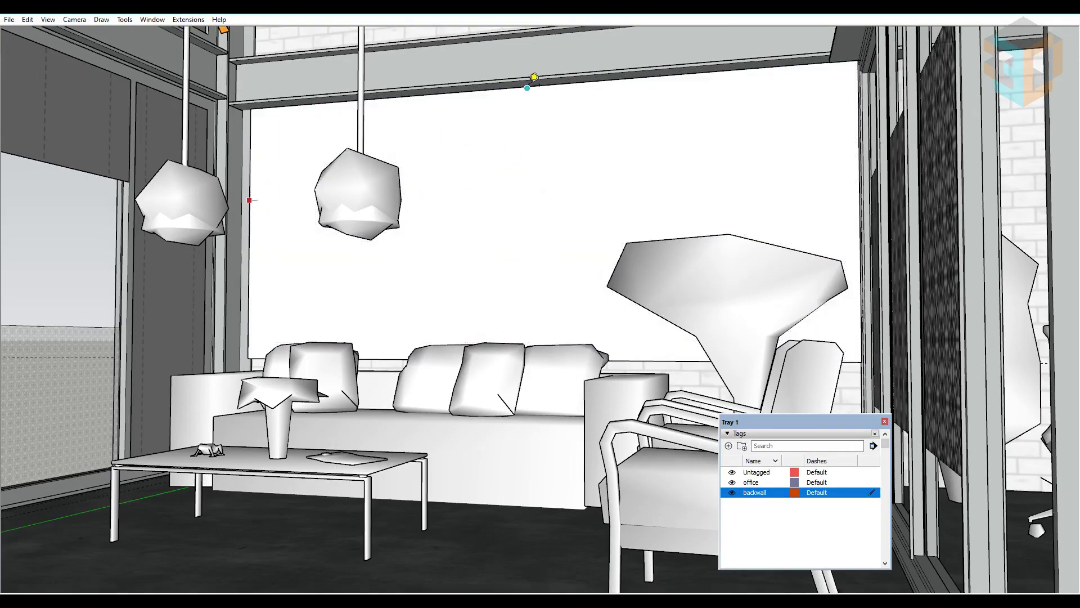
{"action": "left_click", "coordinate": [525, 85]}
{"action": "left_click", "coordinate": [513, 87]}
{"action": "left_click", "coordinate": [255, 232]}
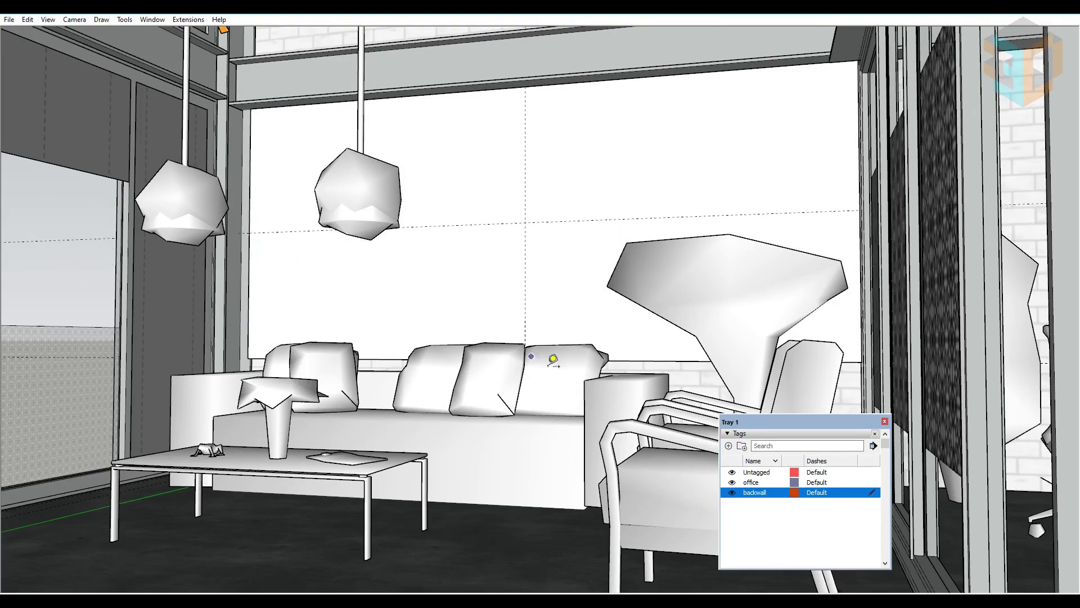
Hide the office tag and make the back wall panel a group.
{"action": "left_click", "coordinate": [732, 483]}
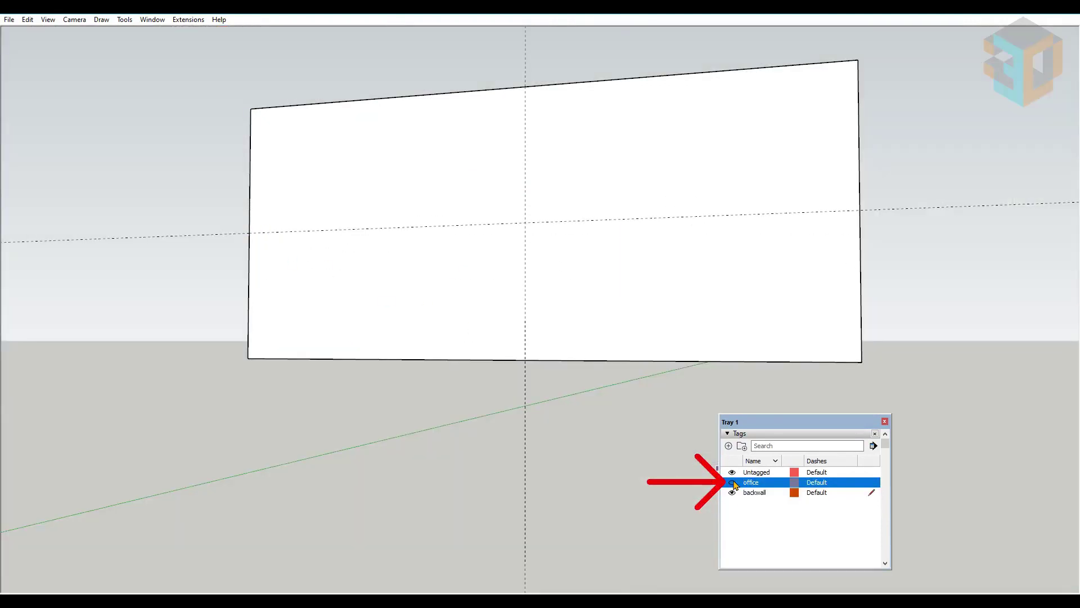
{"action": "left_click", "coordinate": [436, 299]}
{"action": "right_click", "coordinate": [437, 299]}
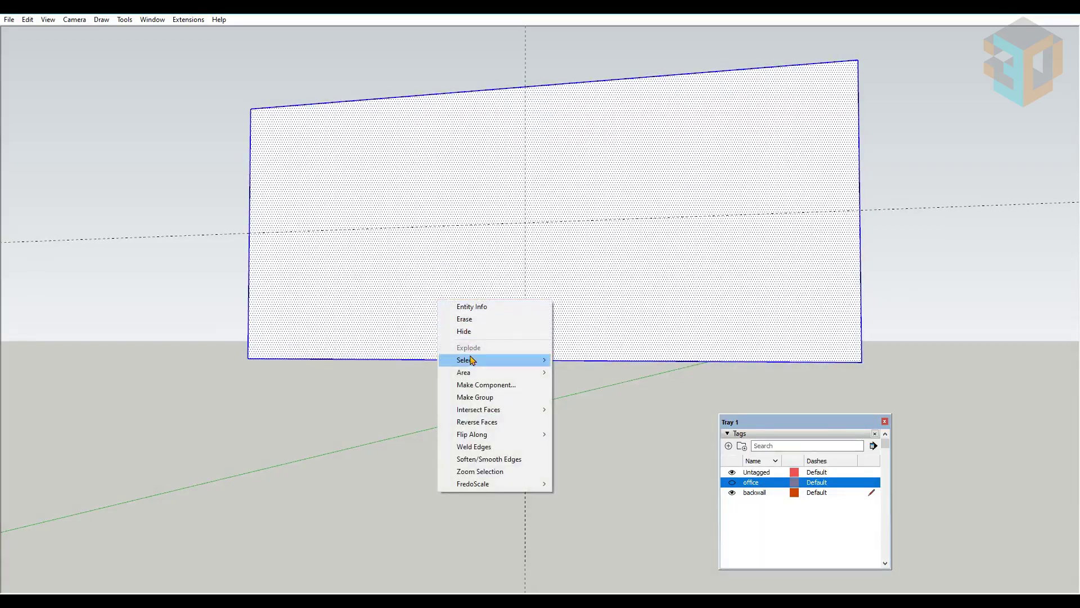
{"action": "left_click", "coordinate": [470, 397]}
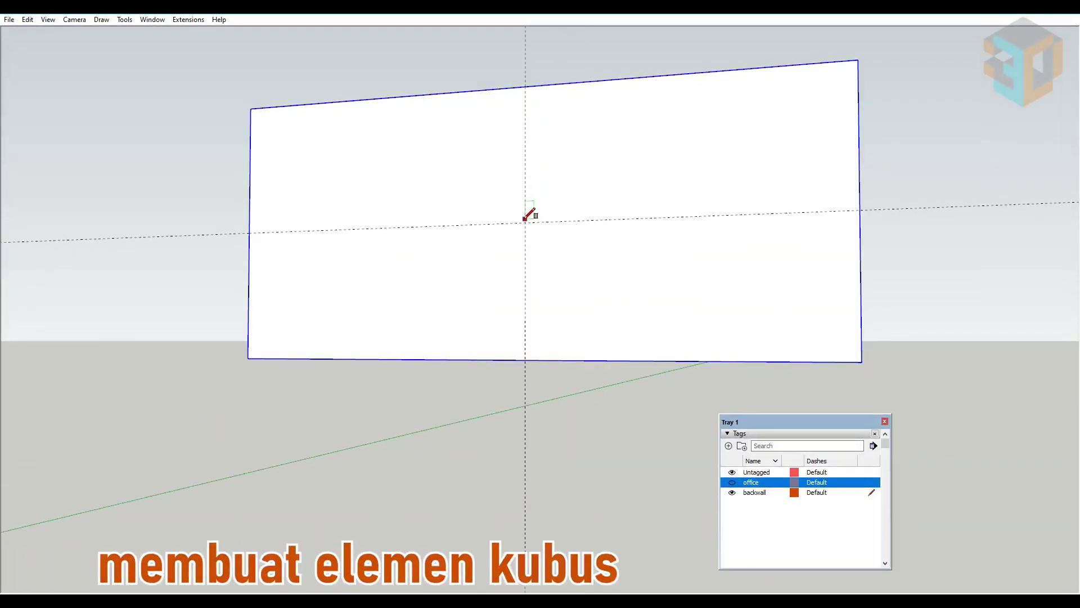
Draw a square on the panel from the guide intersection and extrude it into a cube with Push/Pull.
{"action": "left_click", "coordinate": [525, 223]}
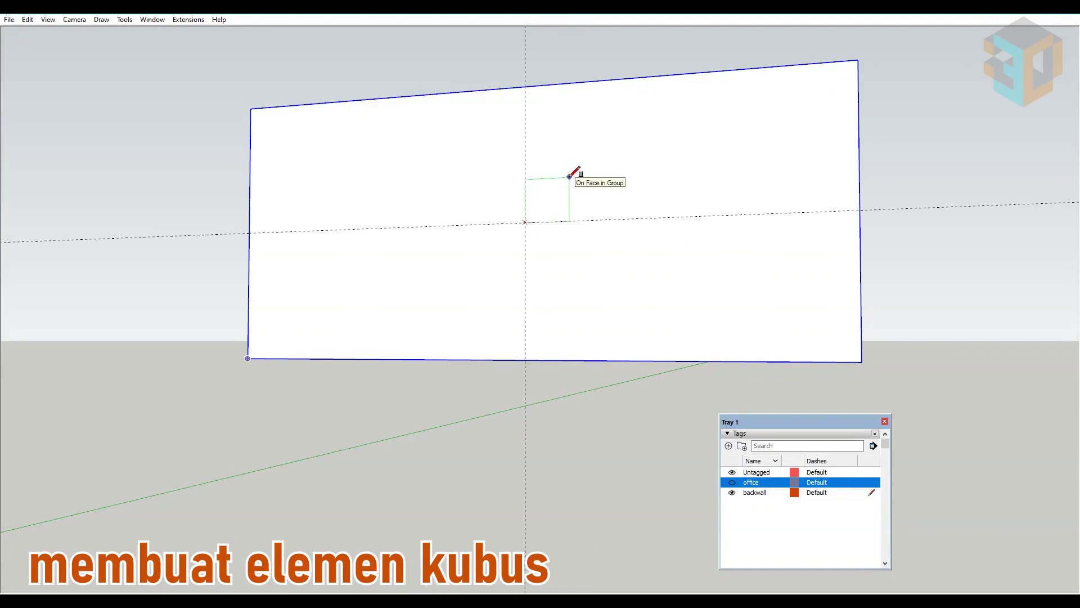
{"action": "key", "text": "Return"}
{"action": "key", "text": "p"}
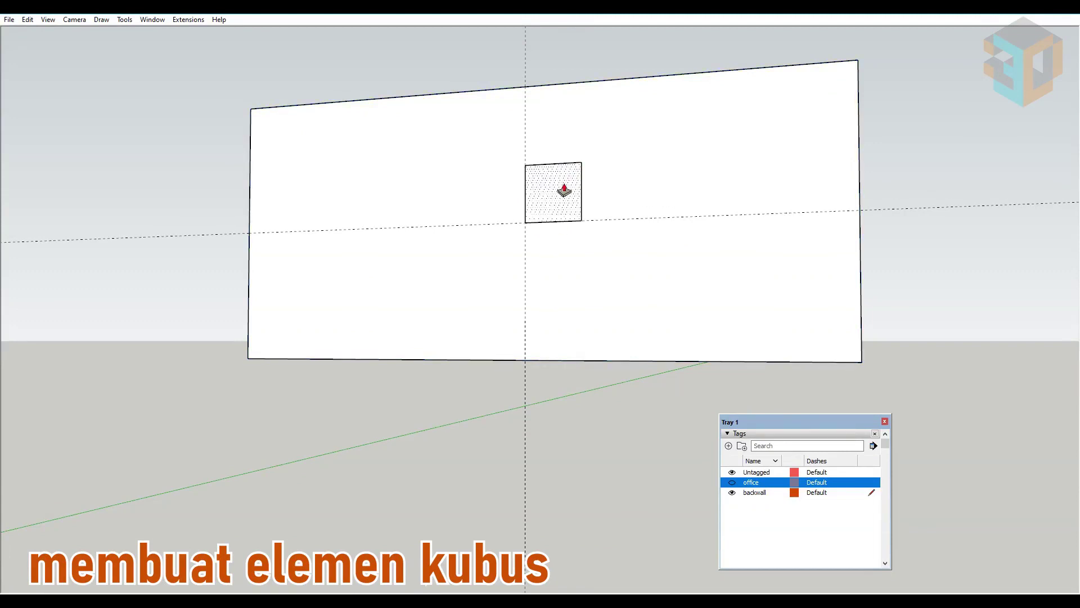
{"action": "left_click", "coordinate": [565, 188]}
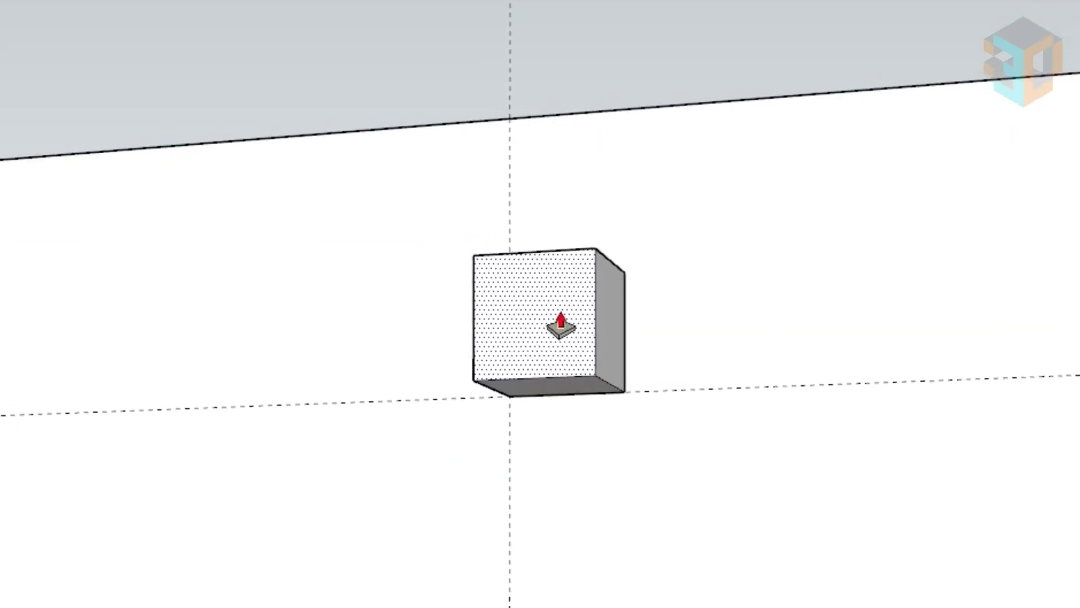
Offset the outline of the cube's front face inward as a thin border and push the inner face into the cube.
{"action": "middle_click", "coordinate": [538, 173]}
{"action": "mouse_move", "coordinate": [556, 302]}
{"action": "middle_mouse_down"}
{"action": "mouse_move", "coordinate": [432, 355]}
{"action": "mouse_move", "coordinate": [251, 509]}
{"action": "mouse_move", "coordinate": [194, 588]}
{"action": "middle_mouse_up"}
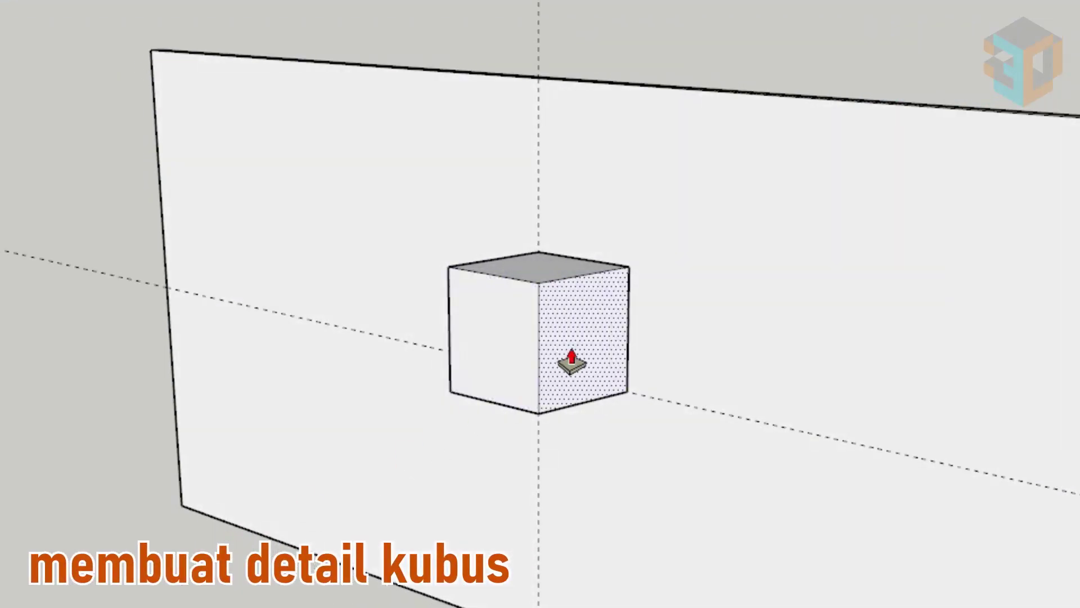
{"action": "left_click", "coordinate": [580, 291]}
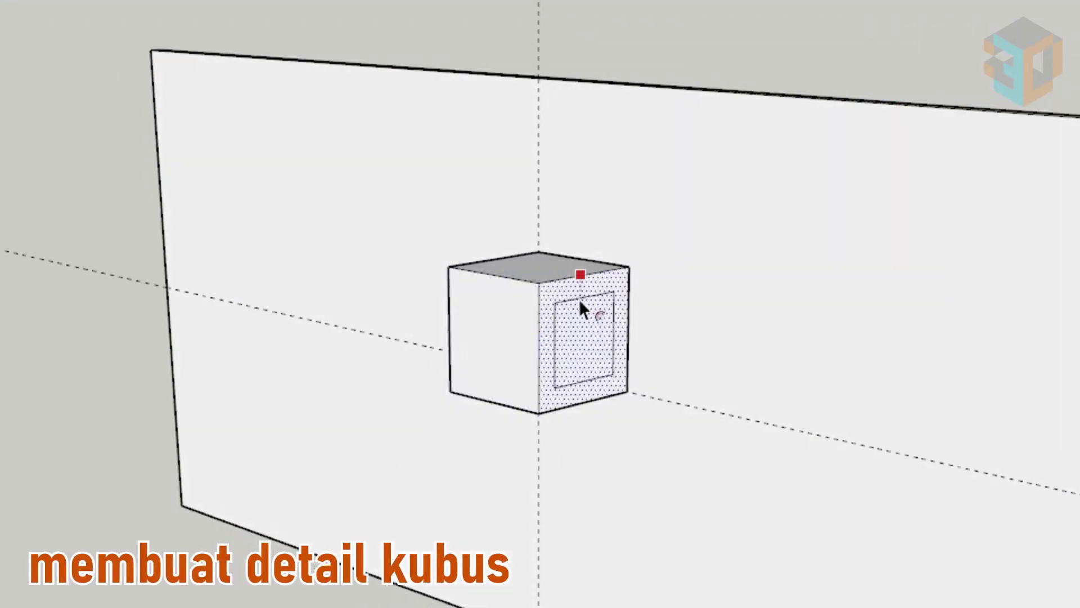
{"action": "key", "text": "Return"}
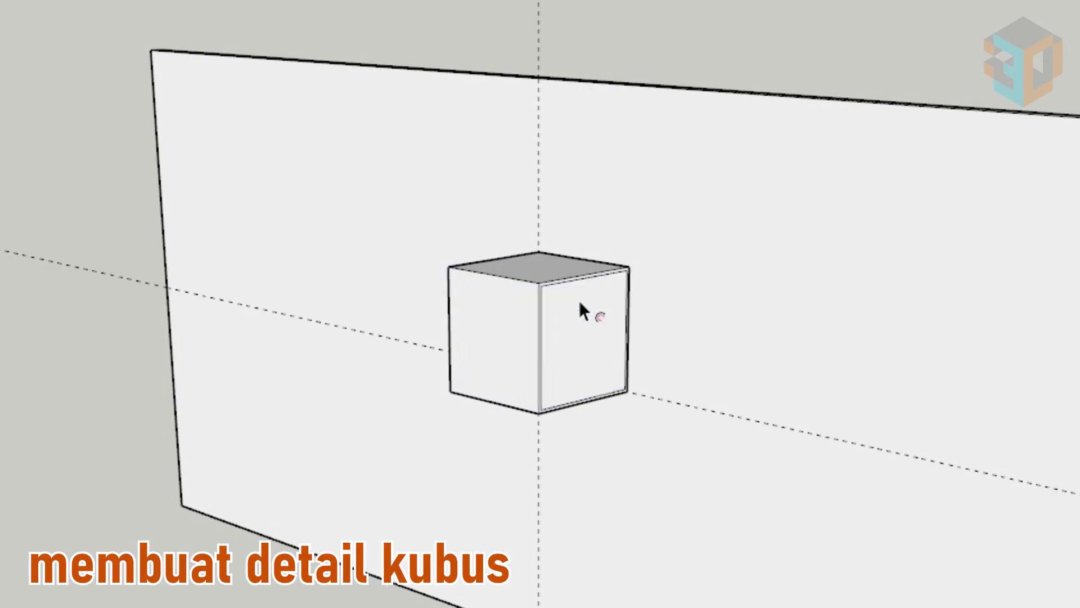
{"action": "scroll", "coordinate": [579, 301], "scroll_direction": "up", "scroll_amount": 5}
{"action": "key", "text": "p"}
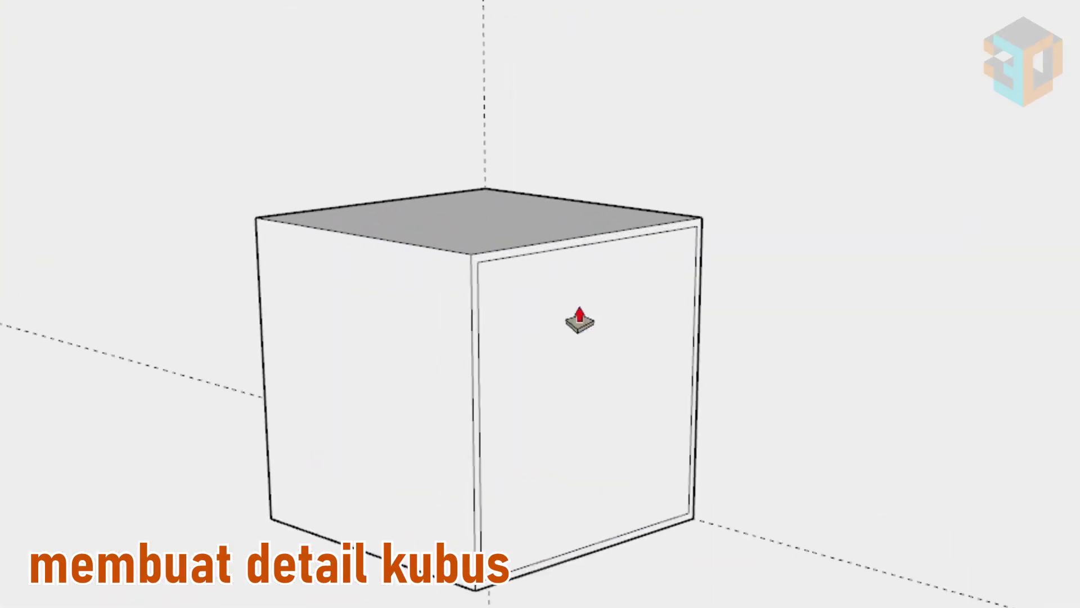
{"action": "left_click_drag", "start_coordinate": [579, 381], "coordinate": [562, 374]}
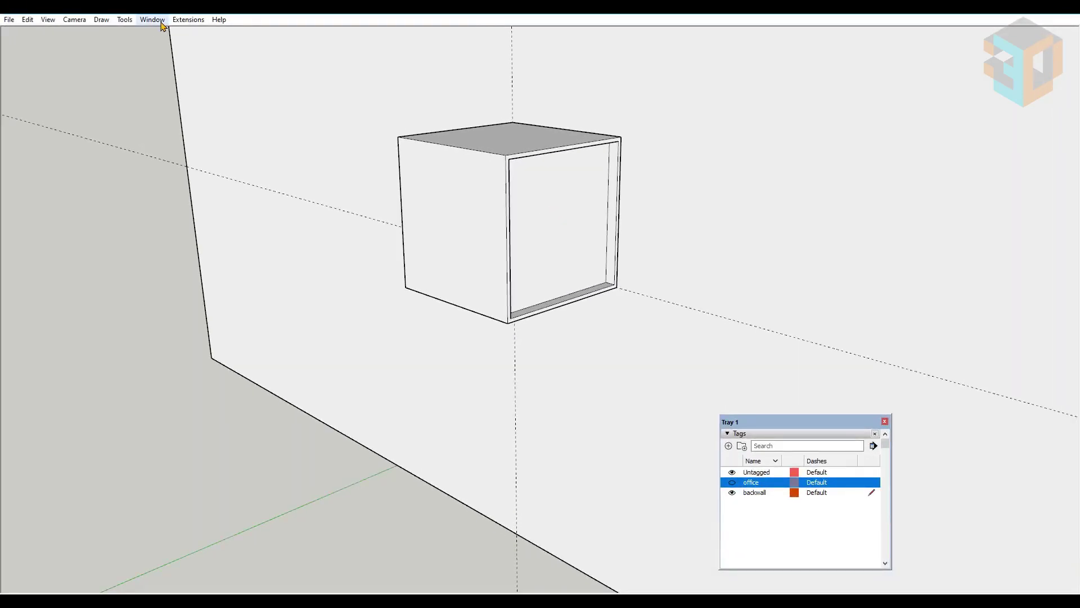
Show the materials library and paint the whole cube with the Wood Bamboo material.
{"action": "left_click", "coordinate": [162, 22]}
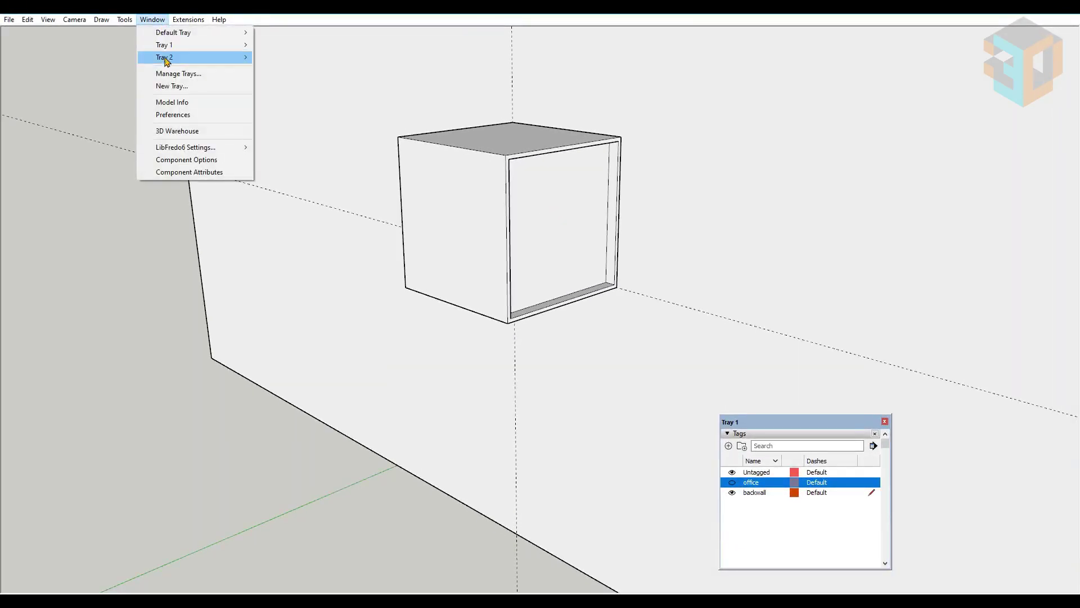
{"action": "mouse_move", "coordinate": [169, 56]}
{"action": "left_click", "coordinate": [295, 56]}
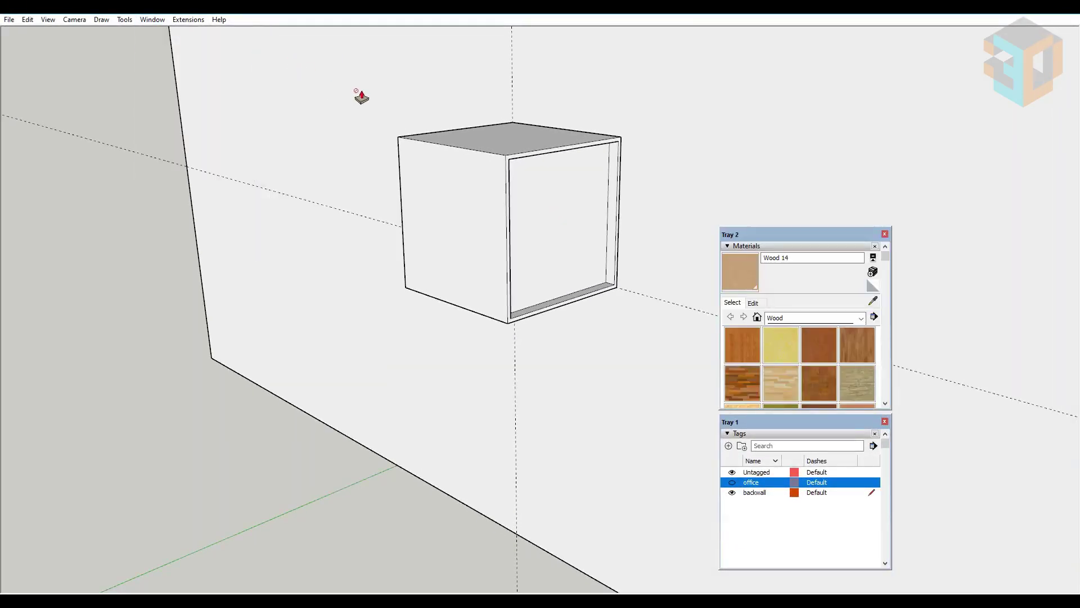
{"action": "left_click_drag", "start_coordinate": [377, 85], "coordinate": [651, 341]}
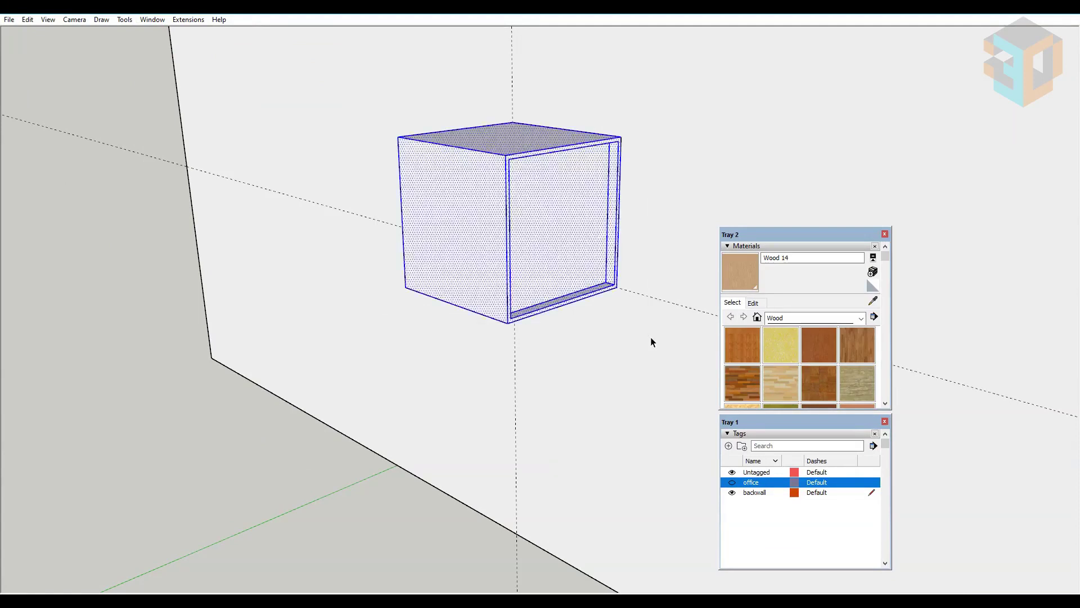
{"action": "left_click", "coordinate": [745, 344]}
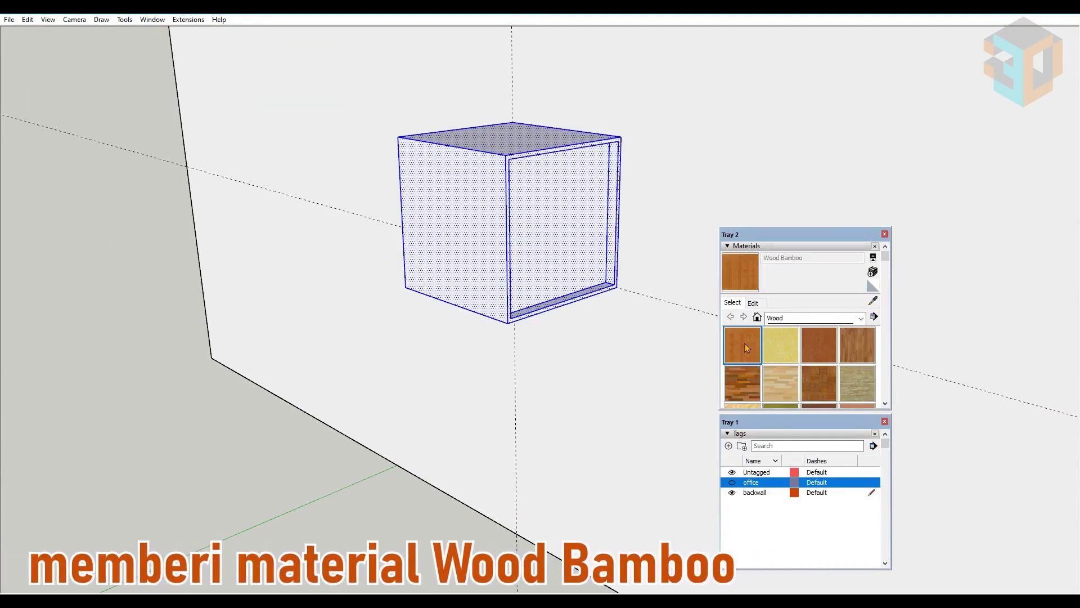
{"action": "left_click", "coordinate": [477, 198]}
Paint the recessed front face of the cube with the white Color M00 from the Colors collection.
{"action": "left_click", "coordinate": [861, 318]}
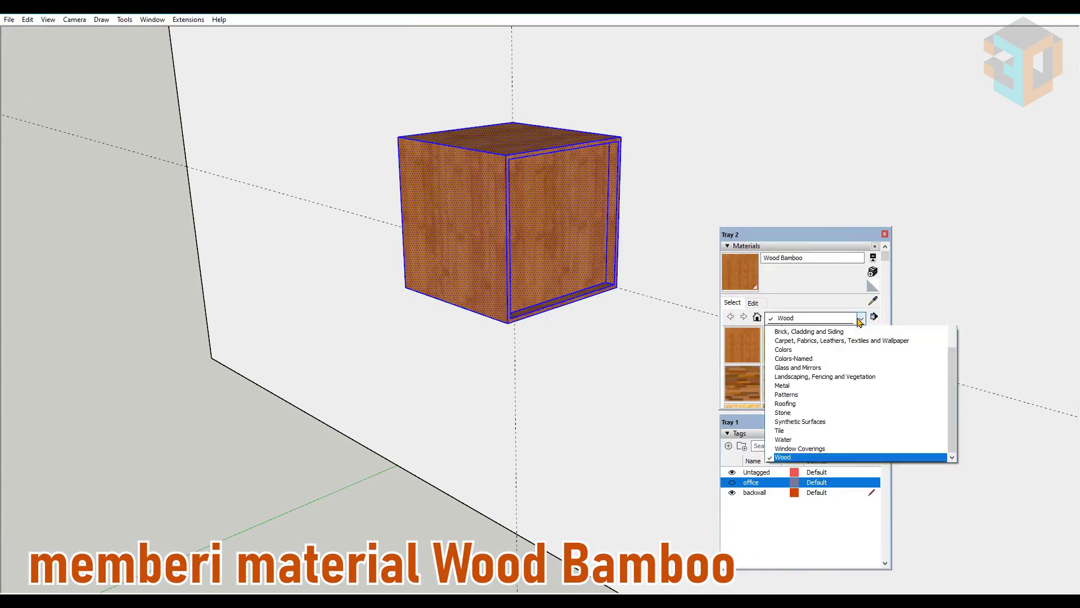
{"action": "left_click", "coordinate": [830, 358]}
{"action": "scroll", "coordinate": [832, 360], "scroll_direction": "down", "scroll_amount": 6}
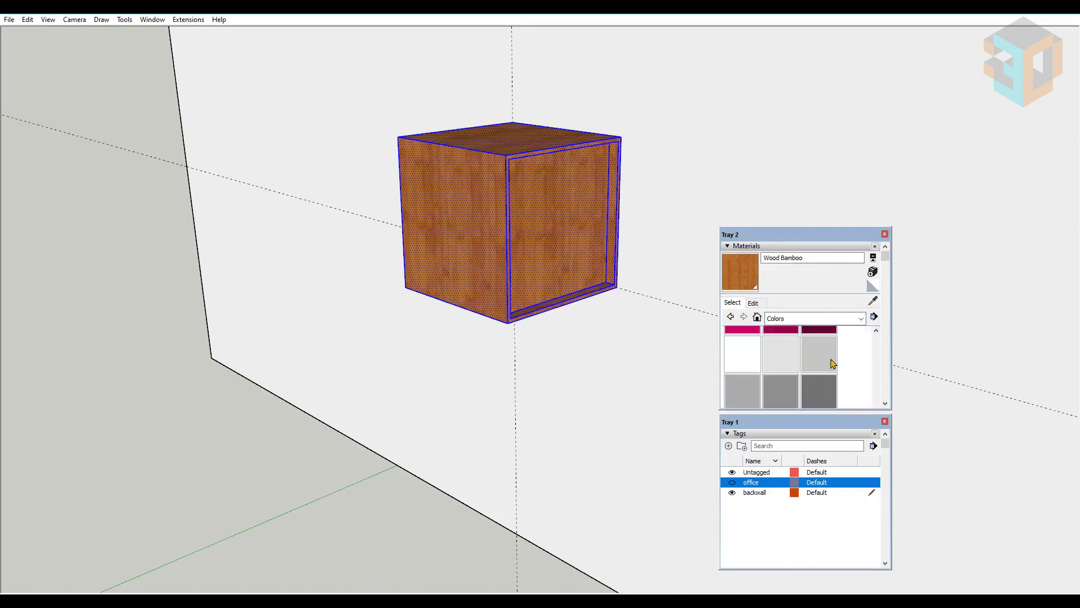
{"action": "left_click", "coordinate": [742, 283]}
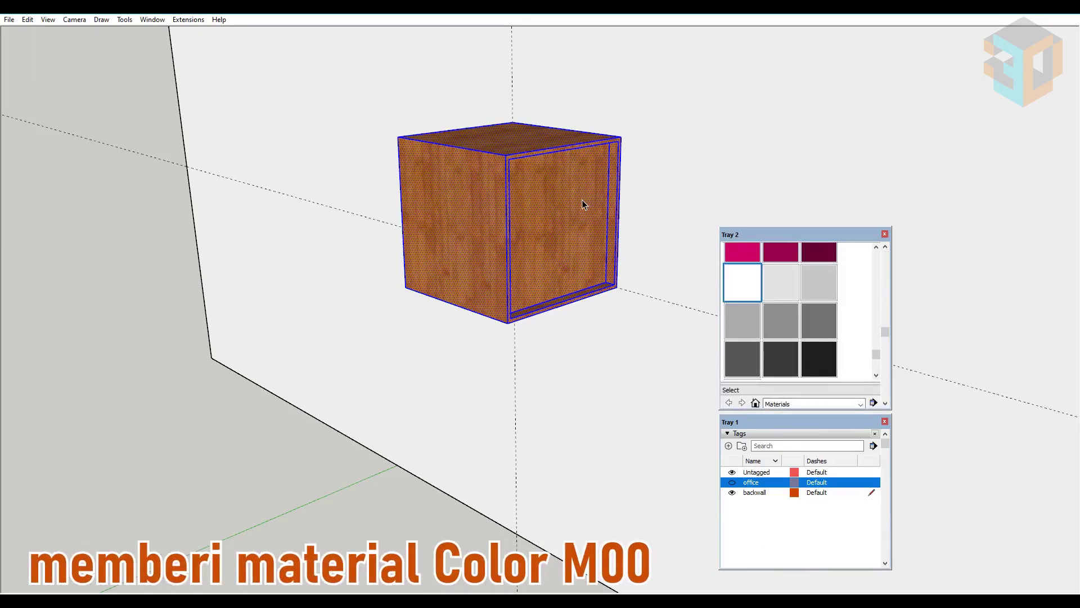
{"action": "left_click", "coordinate": [582, 200]}
{"action": "left_click", "coordinate": [555, 217]}
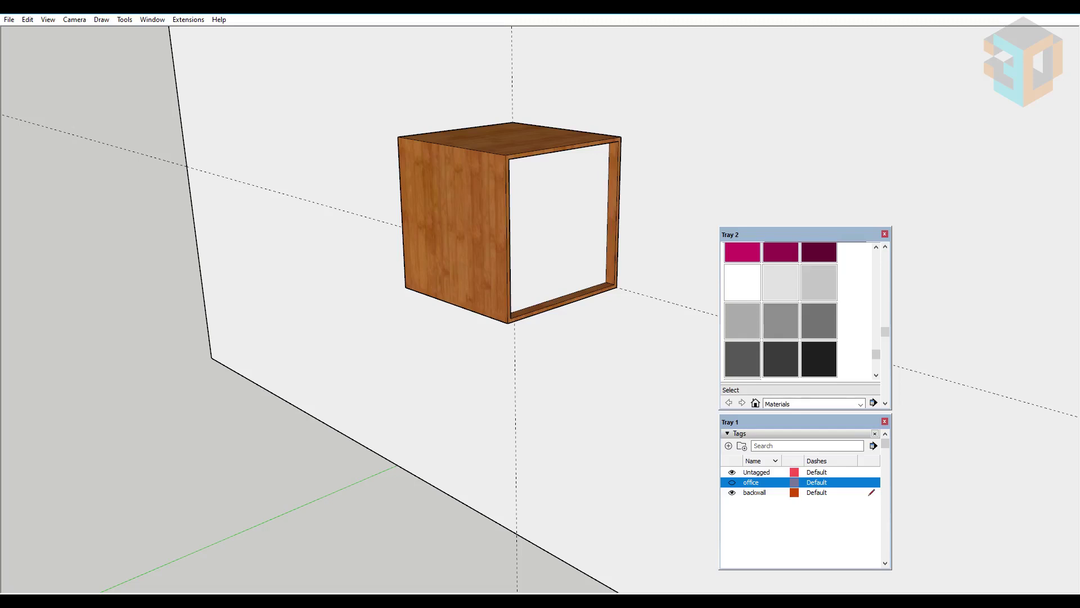
Copy the cube along the horizontal guide with Move, leaving a gap, and repeat the copy 3x to form a row of four.
{"action": "middle_click_drag", "start_coordinate": [439, 360], "coordinate": [630, 214]}
{"action": "scroll", "coordinate": [540, 253], "scroll_direction": "down", "scroll_amount": 4}
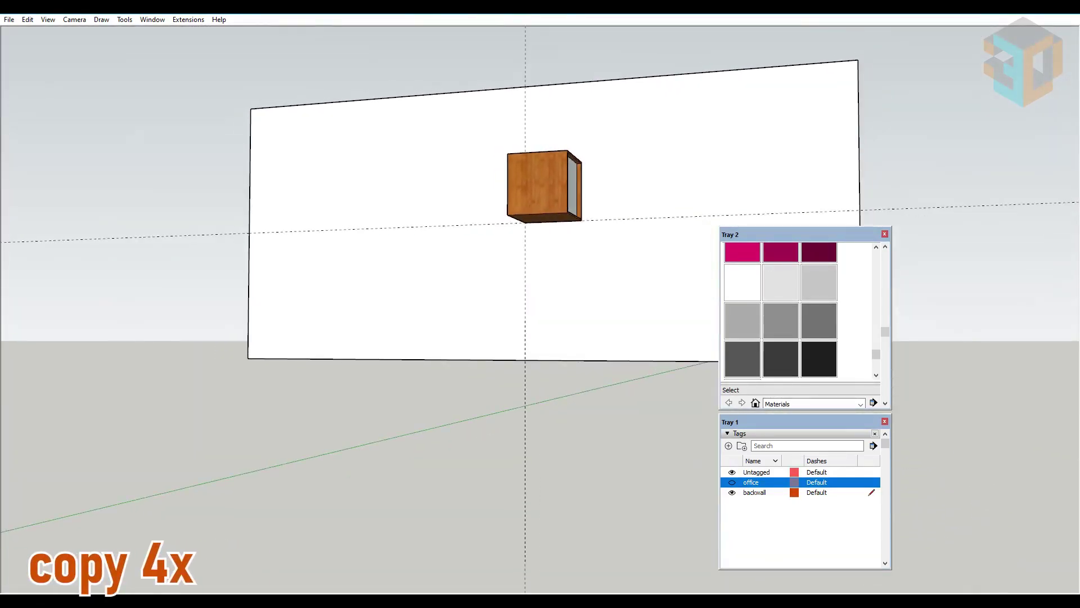
{"action": "left_click_drag", "start_coordinate": [465, 113], "coordinate": [614, 265]}
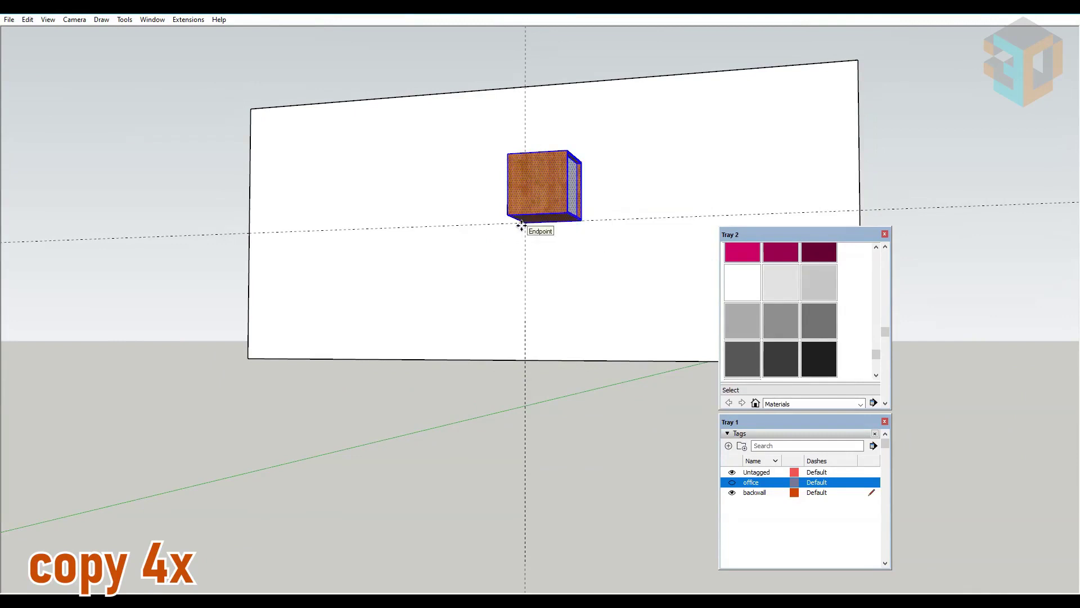
{"action": "left_click", "coordinate": [521, 224]}
{"action": "key", "text": "ctrl"}
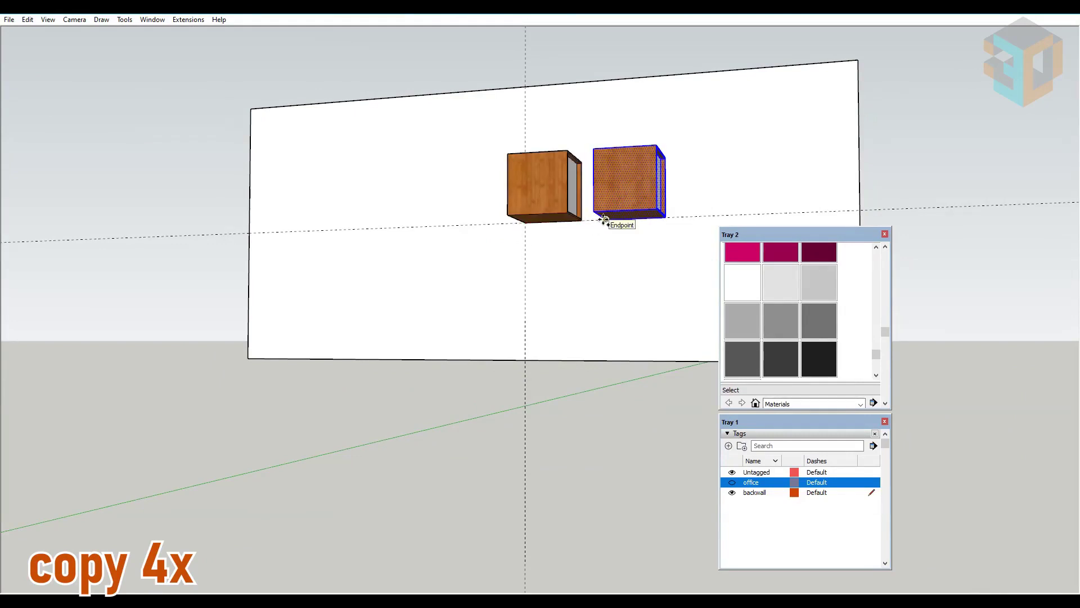
{"action": "left_click", "coordinate": [603, 219]}
{"action": "type", "text": "3x"}
{"action": "key", "text": "Return"}
Rotate the second cube in the row 90 degrees about its center, parallel to the wall panel.
{"action": "left_click_drag", "start_coordinate": [585, 125], "coordinate": [673, 239]}
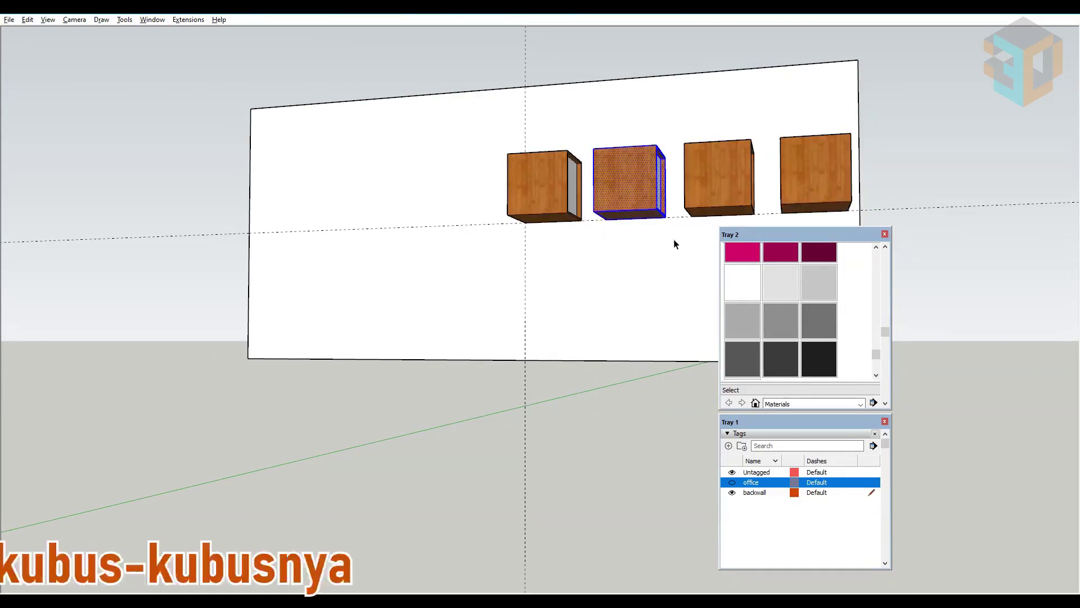
{"action": "key", "text": "q"}
{"action": "left_click", "coordinate": [625, 179]}
{"action": "left_click", "coordinate": [624, 209]}
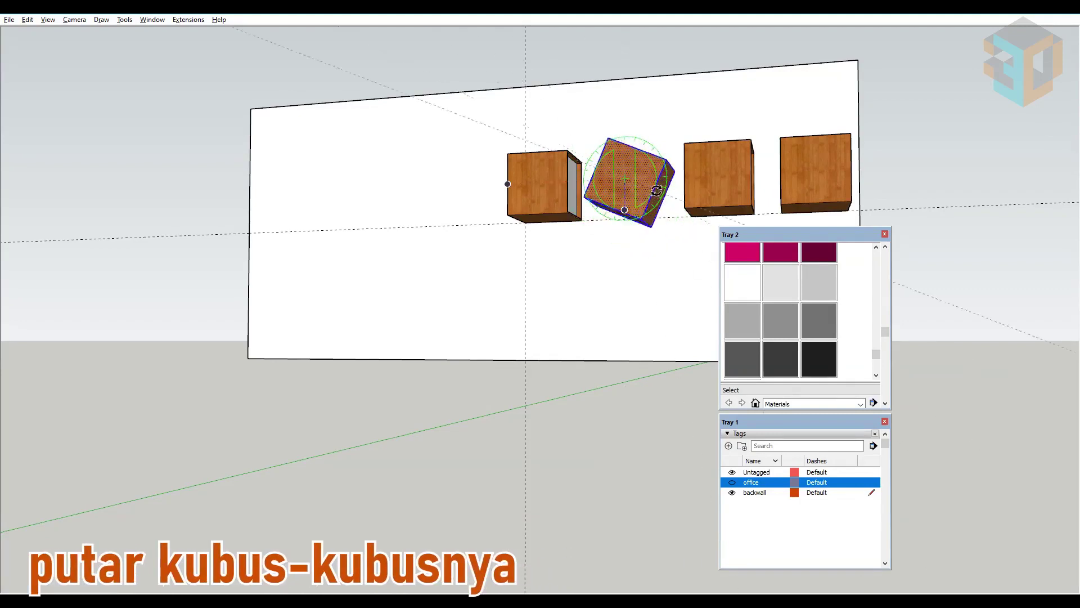
{"action": "left_click", "coordinate": [663, 178]}
{"action": "key", "text": "space"}
Rotate the third cube in the row 180 degrees about its center, parallel to the wall panel.
{"action": "left_click_drag", "start_coordinate": [678, 114], "coordinate": [758, 207]}
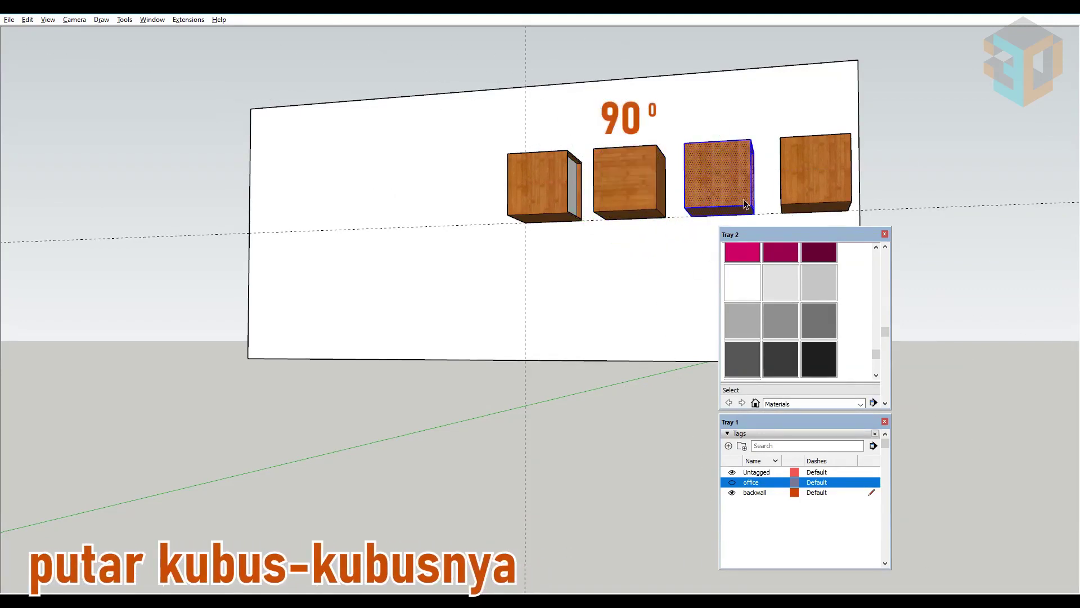
{"action": "key", "text": "q"}
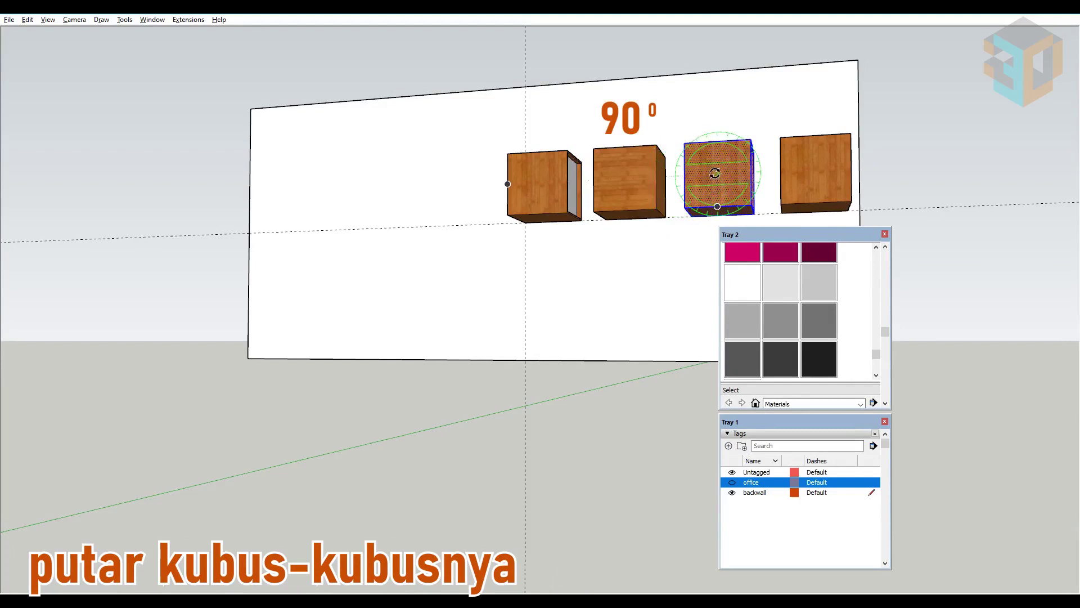
{"action": "left_click", "coordinate": [723, 176]}
{"action": "left_click", "coordinate": [749, 172]}
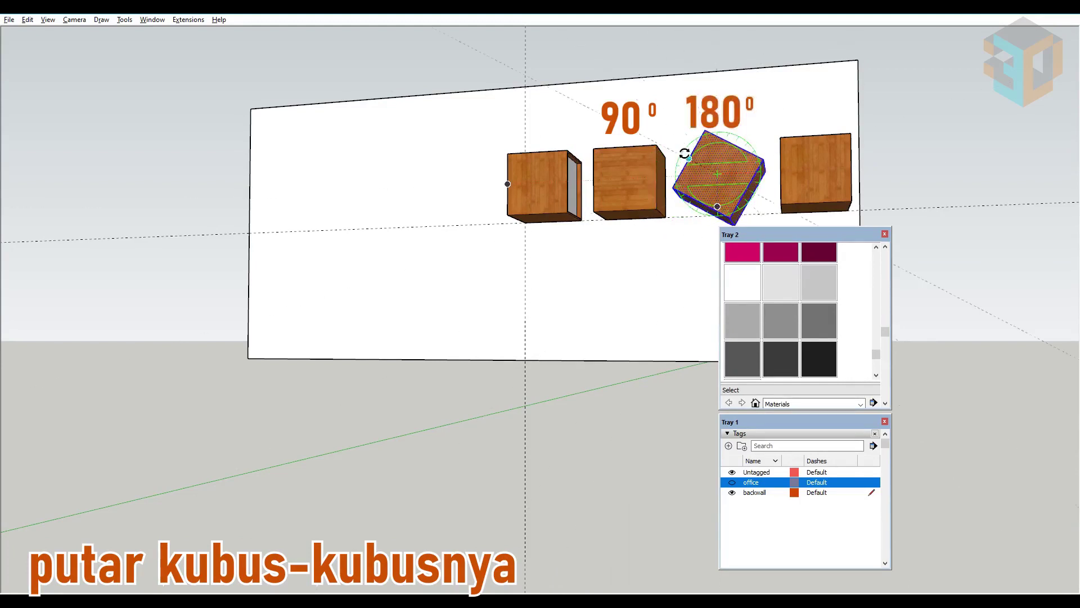
{"action": "left_click", "coordinate": [674, 173]}
{"action": "key", "text": "space"}
Rotate the fourth cube in the row 270 degrees about its center, parallel to the wall panel.
{"action": "left_click_drag", "start_coordinate": [764, 119], "coordinate": [856, 216]}
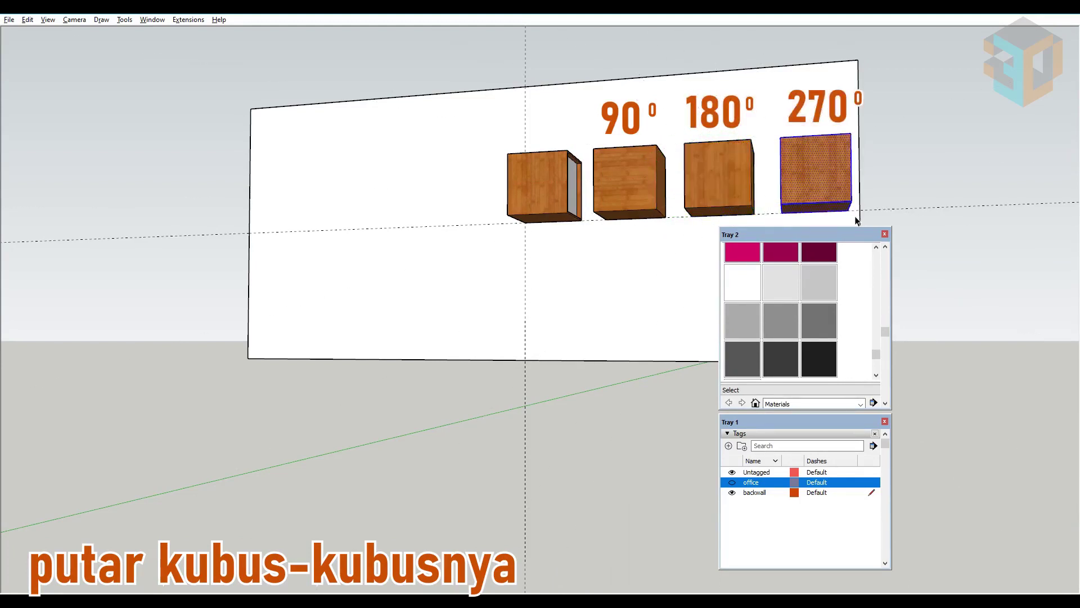
{"action": "key", "text": "q"}
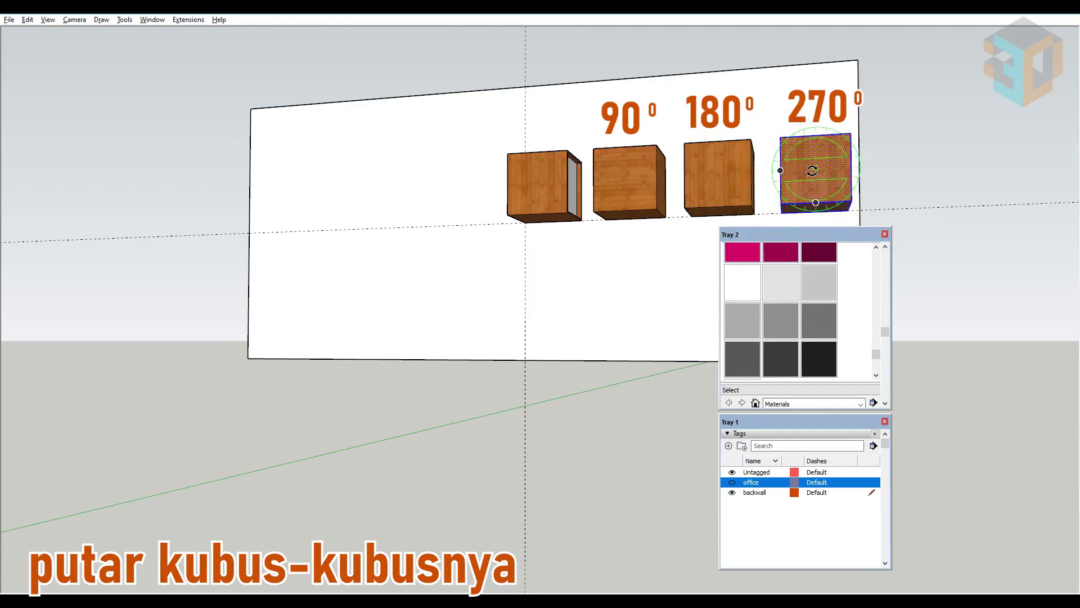
{"action": "left_click", "coordinate": [844, 170]}
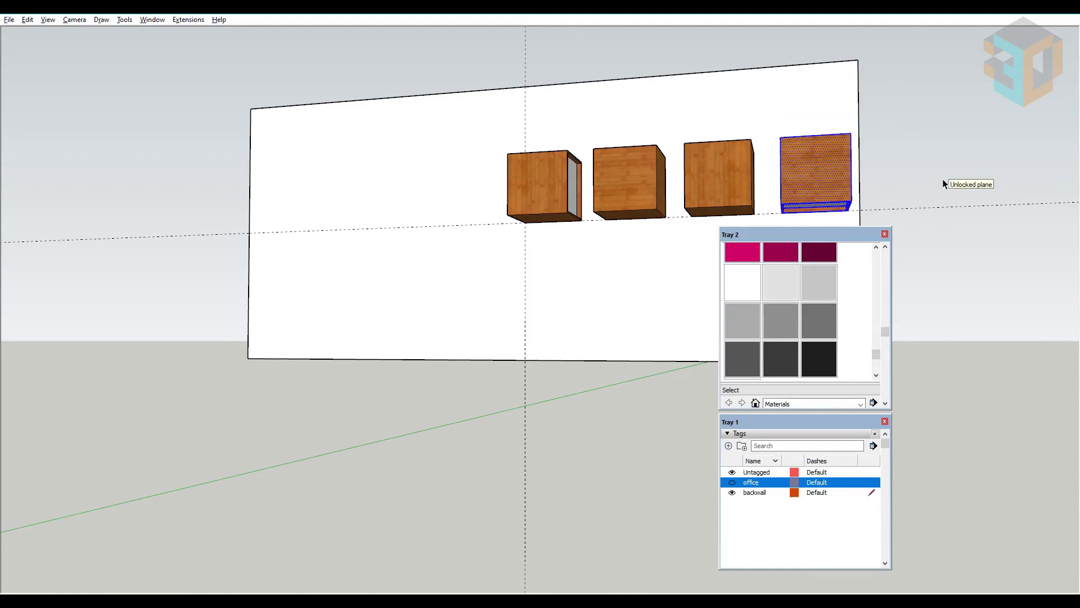
Make the fourth and the third cube in the row two separate components.
{"action": "right_click", "coordinate": [803, 157]}
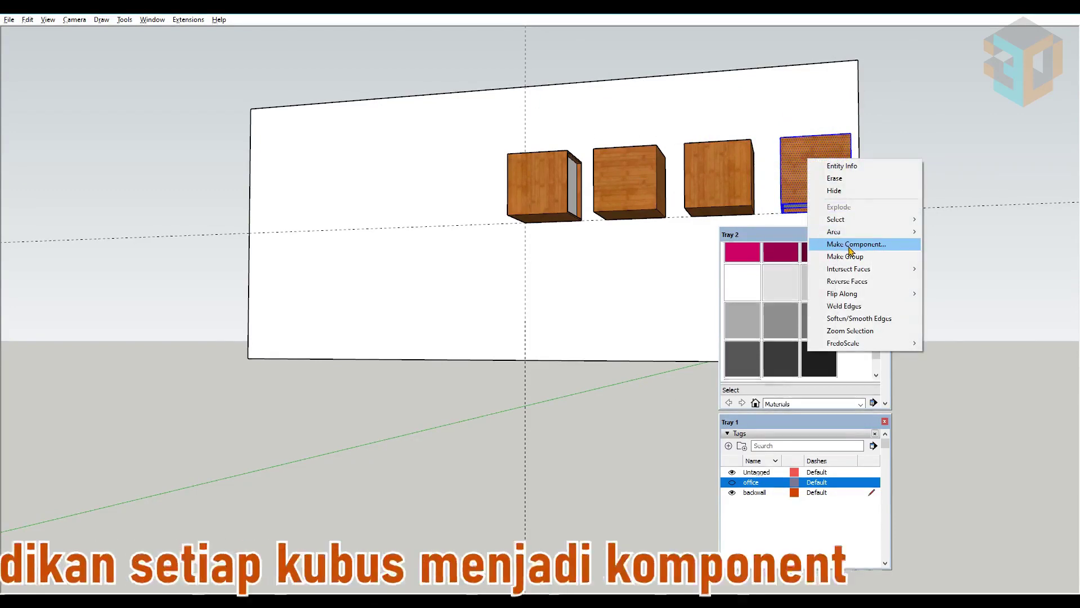
{"action": "left_click", "coordinate": [838, 243]}
{"action": "left_click", "coordinate": [378, 426]}
{"action": "left_click", "coordinate": [743, 190]}
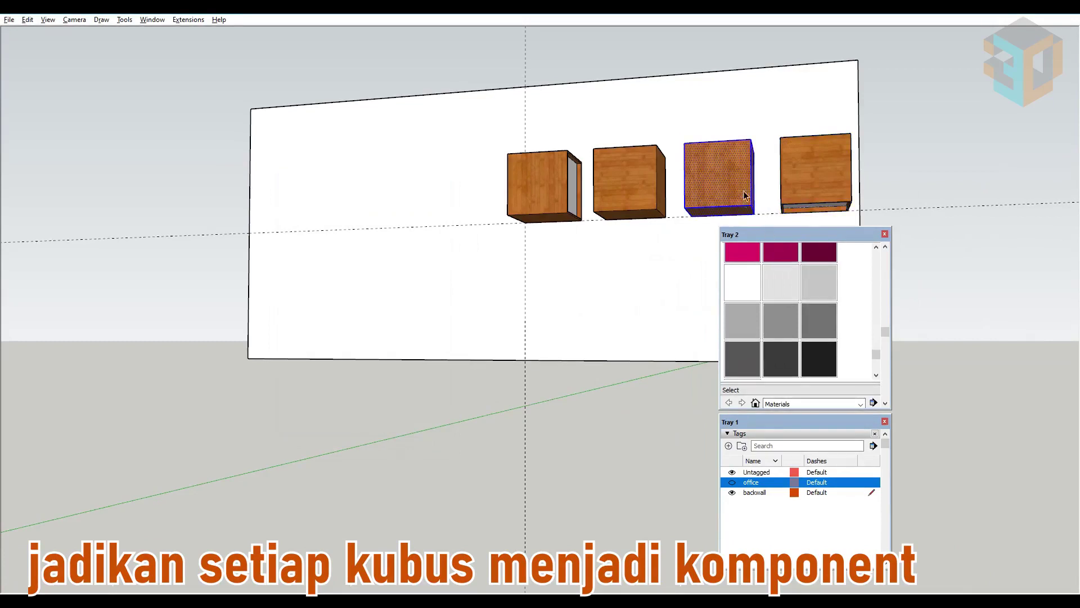
{"action": "right_click", "coordinate": [726, 166]}
{"action": "left_click", "coordinate": [754, 256]}
{"action": "left_click", "coordinate": [378, 427]}
Make the second and the first cube in the row two separate components.
{"action": "left_click", "coordinate": [600, 170]}
{"action": "right_click", "coordinate": [631, 181]}
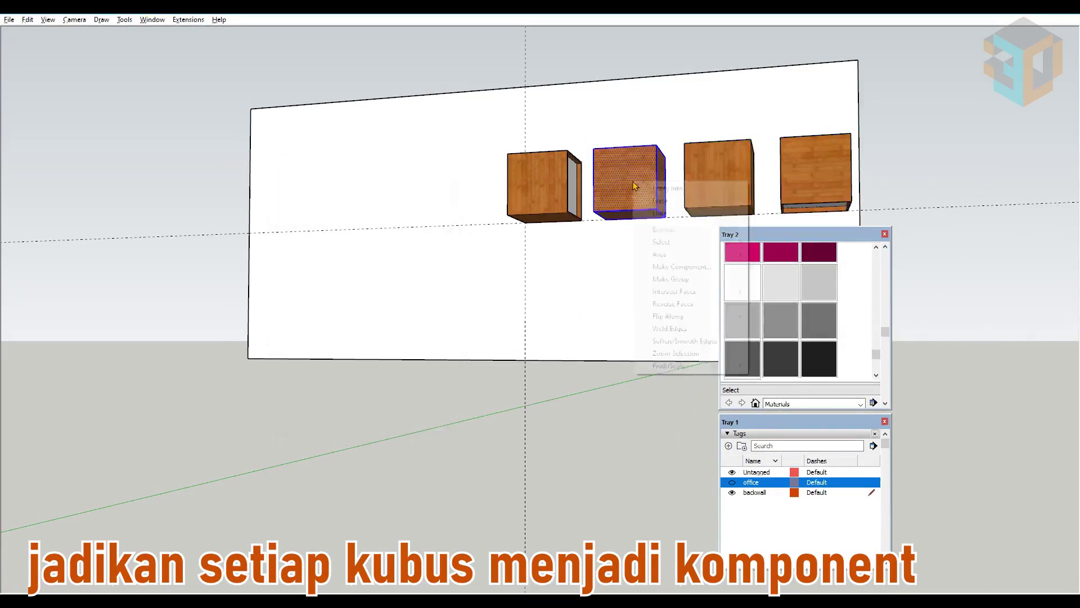
{"action": "left_click", "coordinate": [682, 265]}
{"action": "left_click", "coordinate": [379, 426]}
{"action": "left_click", "coordinate": [569, 219]}
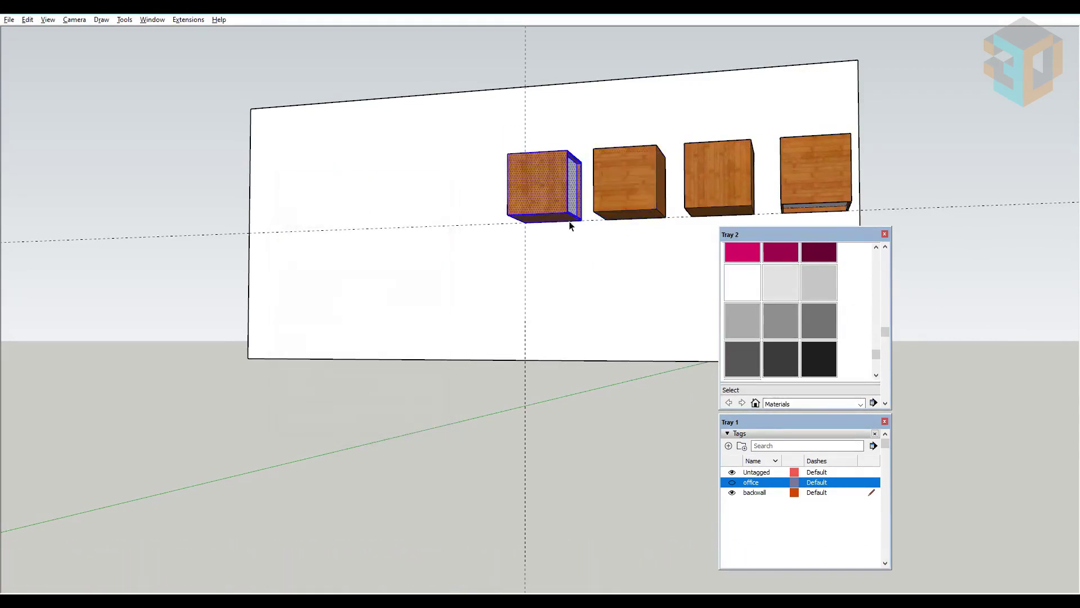
{"action": "right_click", "coordinate": [541, 170]}
{"action": "left_click", "coordinate": [574, 254]}
{"action": "left_click", "coordinate": [378, 426]}
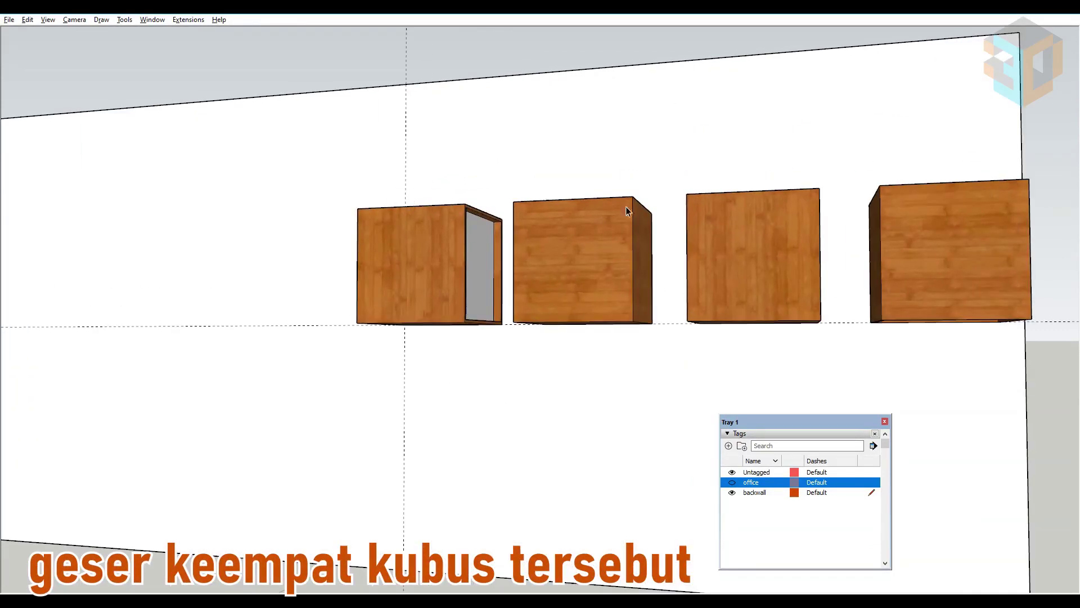
Raise the two middle cubes to the height of the first cube's top and set the second cube directly on the first.
{"action": "left_click", "coordinate": [626, 210]}
{"action": "left_click", "coordinate": [691, 245], "text": "shift"}
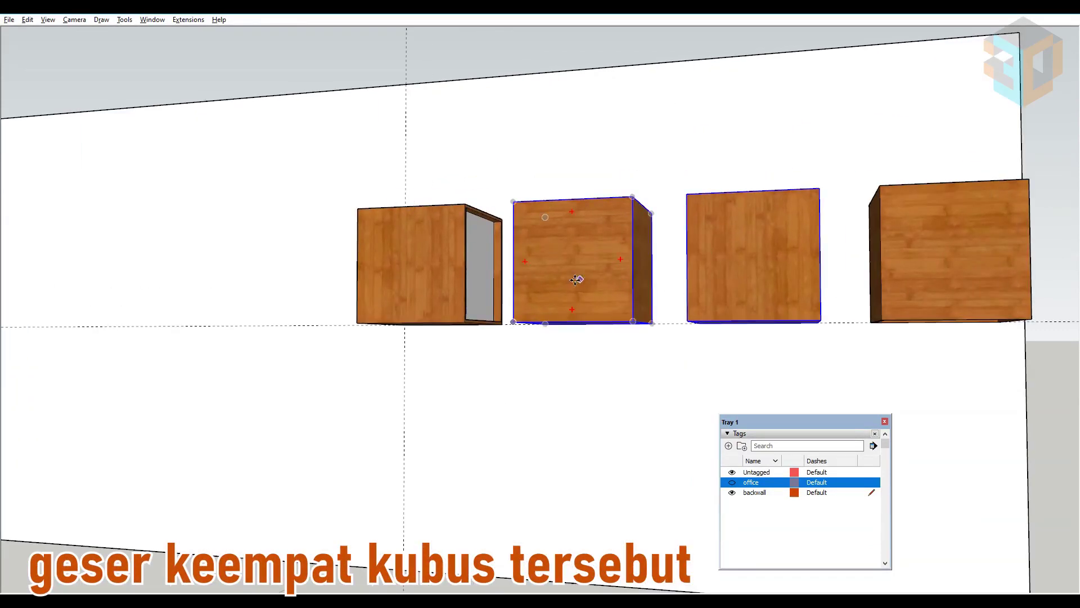
{"action": "key", "text": "m"}
{"action": "left_click", "coordinate": [513, 321]}
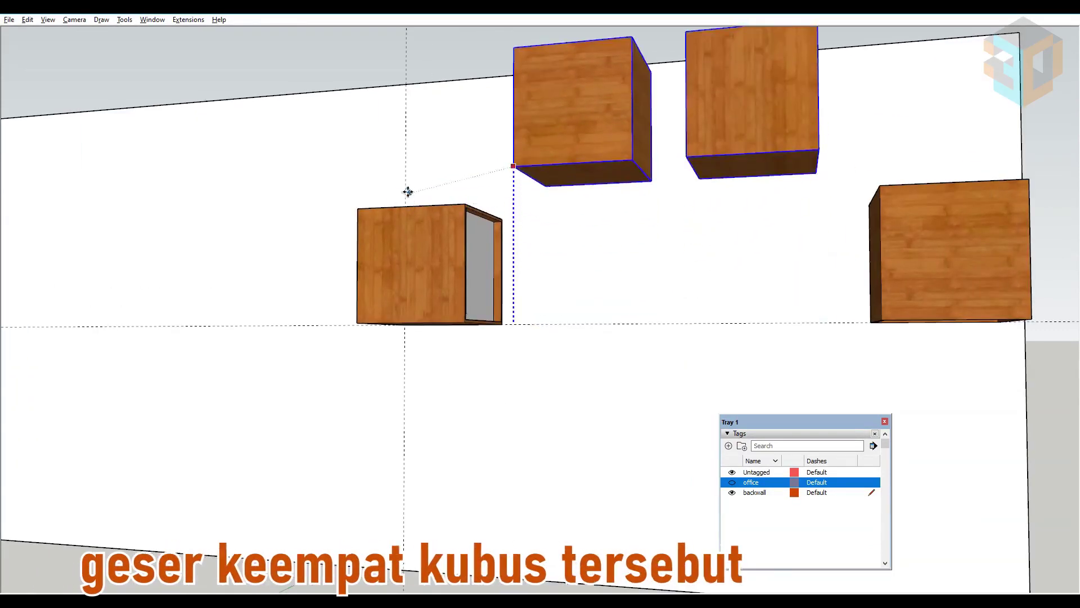
{"action": "left_click", "coordinate": [358, 209], "text": "shift"}
{"action": "left_click", "coordinate": [513, 201]}
{"action": "left_click", "coordinate": [356, 208]}
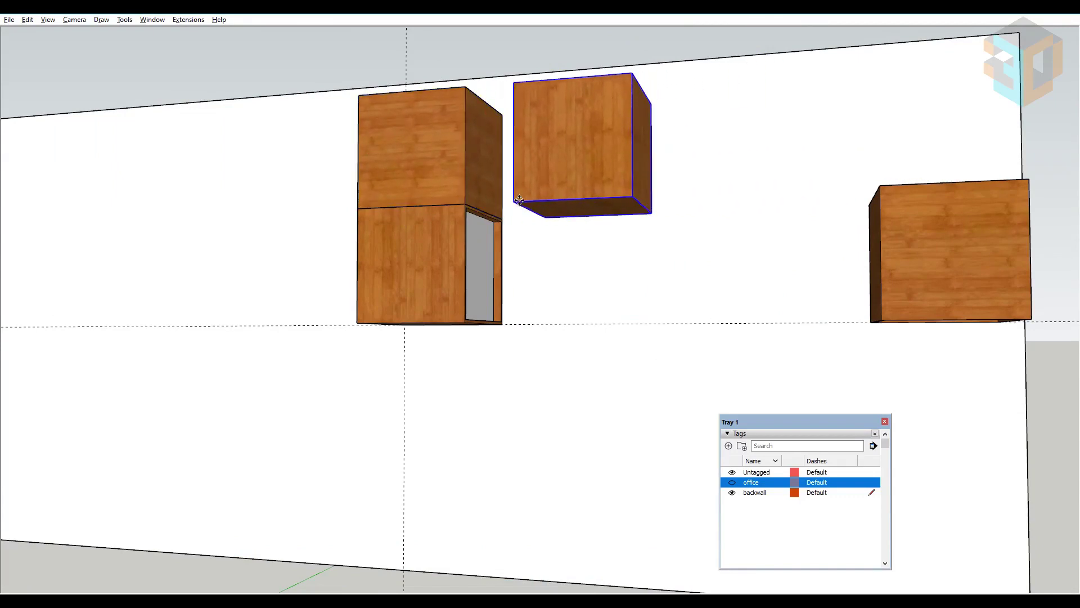
Move the third cube against the upper cube and the fourth against the lower one to complete a two-by-two block.
{"action": "left_click", "coordinate": [514, 201]}
{"action": "left_click", "coordinate": [465, 204]}
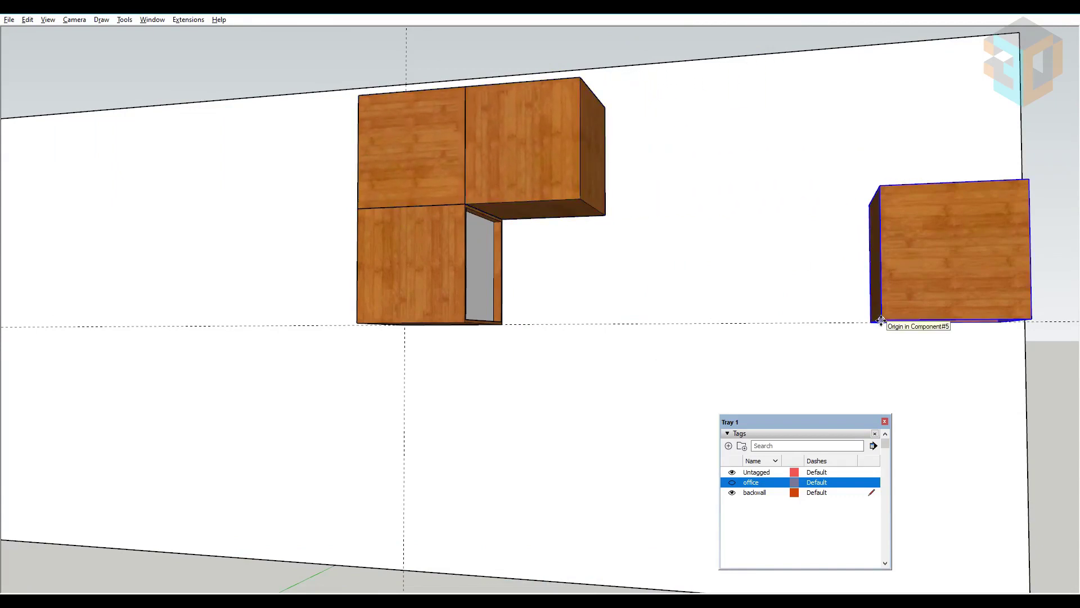
{"action": "left_click", "coordinate": [884, 320]}
{"action": "left_click", "coordinate": [465, 322]}
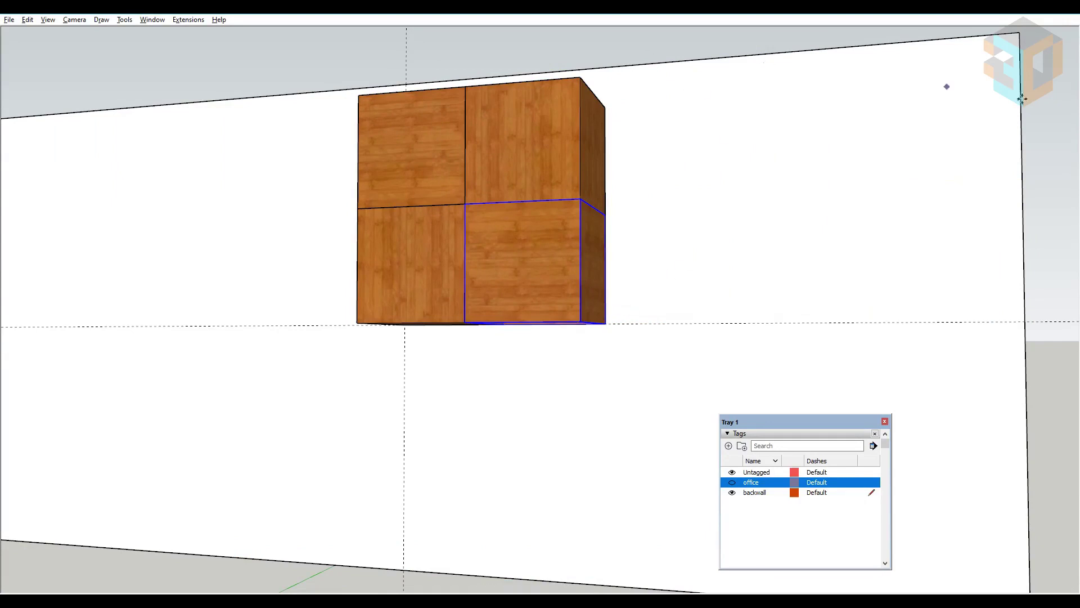
{"action": "scroll", "coordinate": [987, 219], "scroll_direction": "down", "scroll_amount": 5}
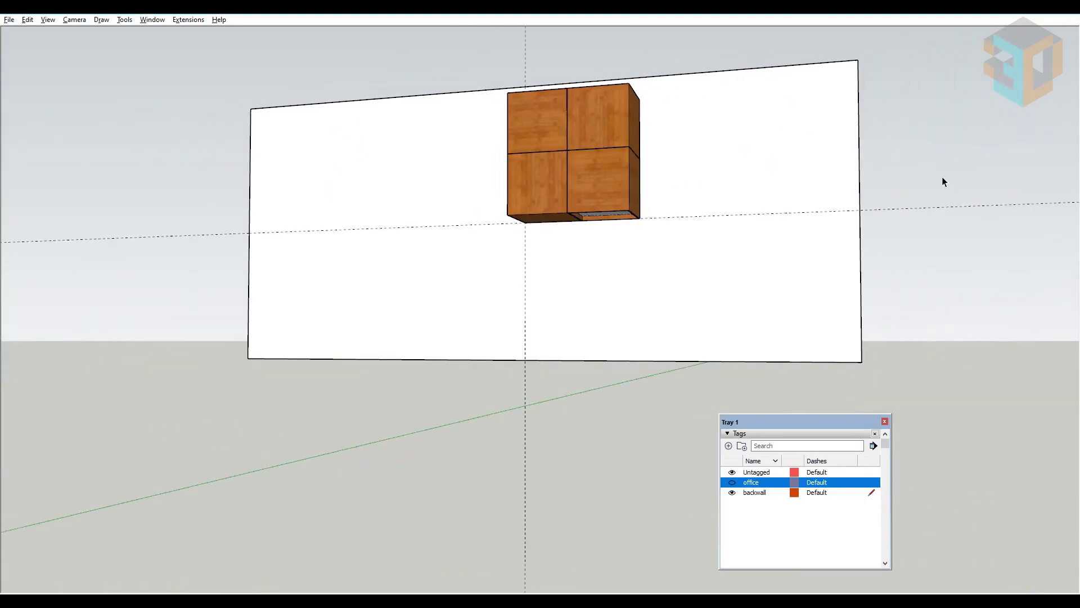
Copy the two-by-two cube block directly beside itself, toward the right end of the panel, with Move.
{"action": "key", "text": "m"}
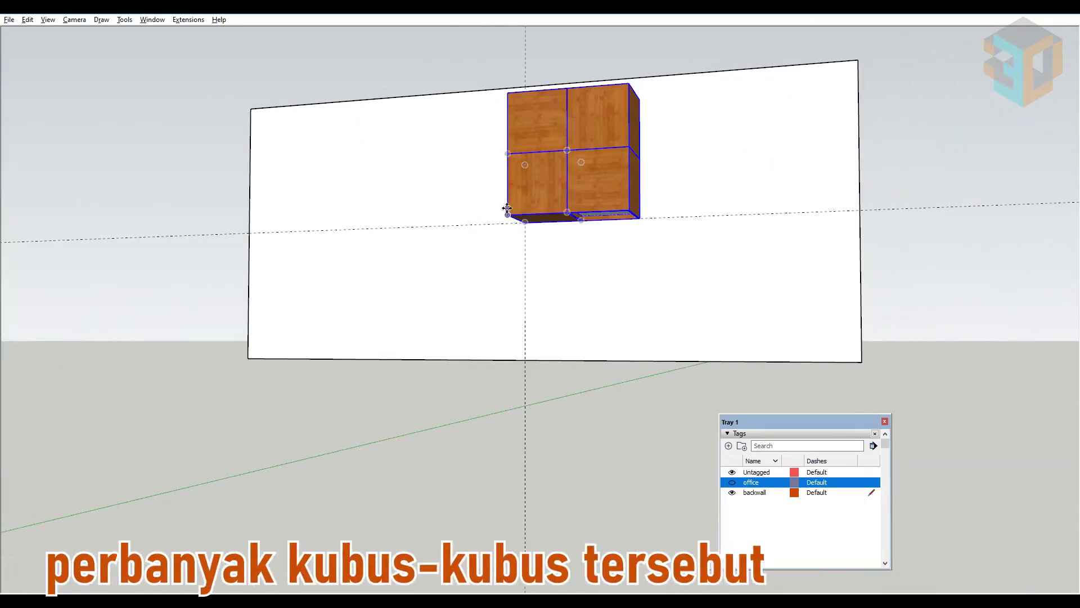
{"action": "left_click", "coordinate": [508, 213]}
{"action": "key", "text": "ctrl"}
{"action": "left_click", "coordinate": [628, 209]}
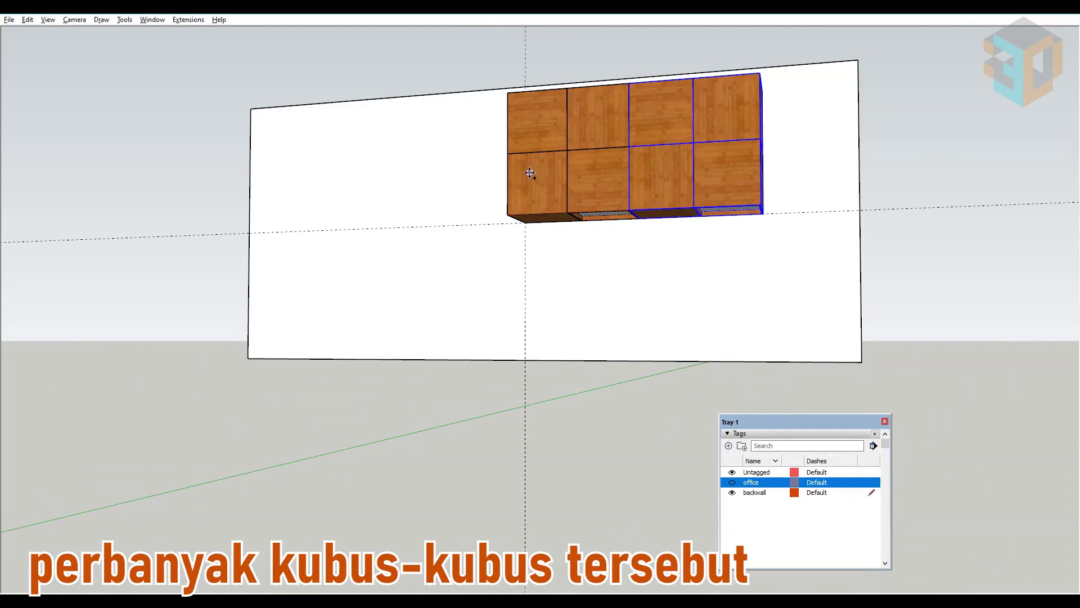
Select both blocks and copy them to the left of the originals, making a band eight cubes wide.
{"action": "key", "text": "space"}
{"action": "left_click", "coordinate": [547, 126], "text": "shift"}
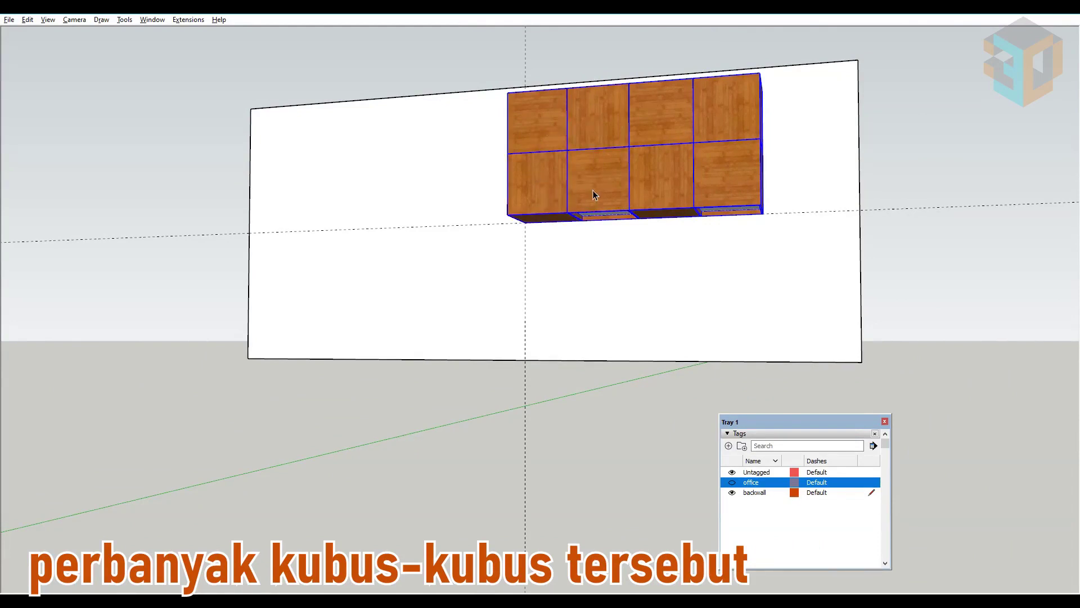
{"action": "key", "text": "m"}
{"action": "left_click", "coordinate": [762, 211]}
{"action": "key", "text": "ctrl"}
{"action": "left_click", "coordinate": [508, 220]}
Copy the whole eight-cube-wide band directly below itself to form a grid of eight by four cubes.
{"action": "key", "text": "space"}
{"action": "left_click_drag", "start_coordinate": [275, 64], "coordinate": [830, 275]}
{"action": "left_click", "coordinate": [760, 74]}
{"action": "key", "text": "ctrl"}
{"action": "left_click", "coordinate": [761, 206]}
{"action": "key", "text": "space"}
Select all the cubes of the eight-by-four grid on the back panel and make them a single group.
{"action": "left_click", "coordinate": [732, 108]}
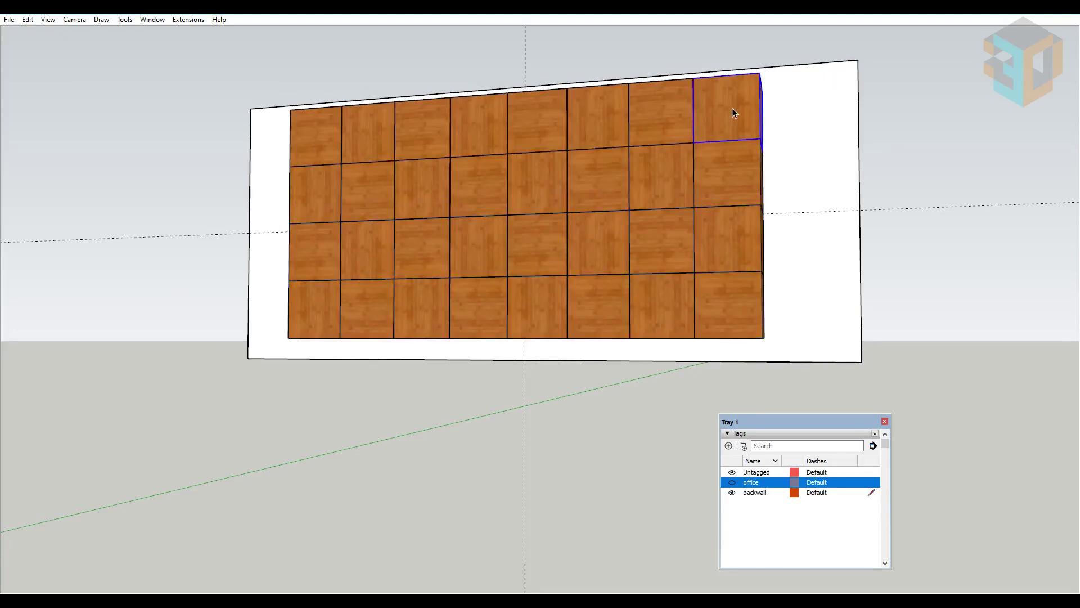
{"action": "left_click", "coordinate": [937, 172]}
{"action": "left_click_drag", "start_coordinate": [253, 51], "coordinate": [814, 393]}
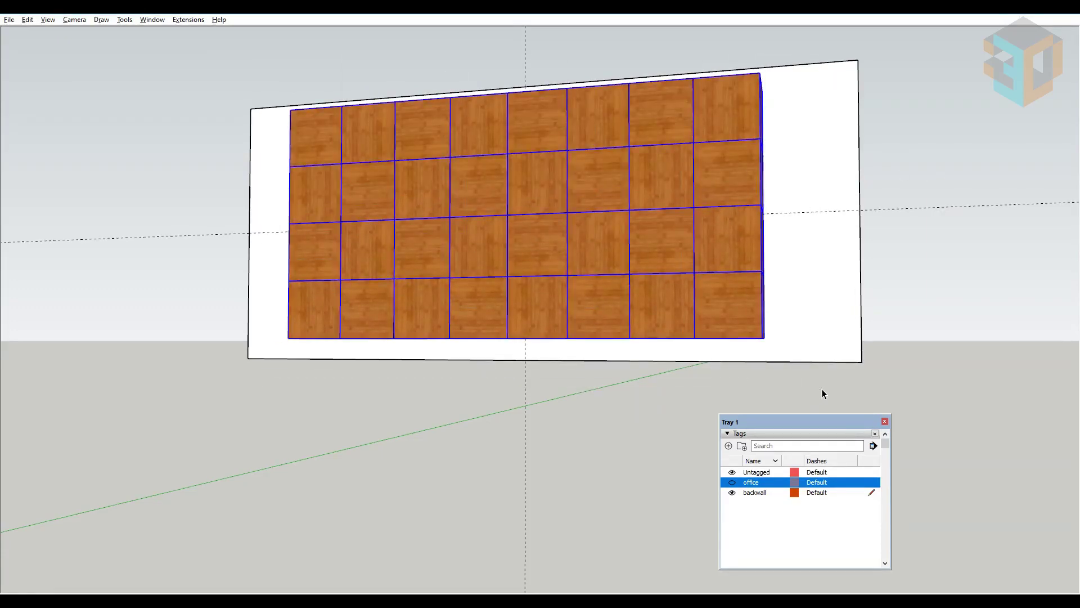
{"action": "right_click", "coordinate": [737, 310]}
{"action": "left_click", "coordinate": [775, 420]}
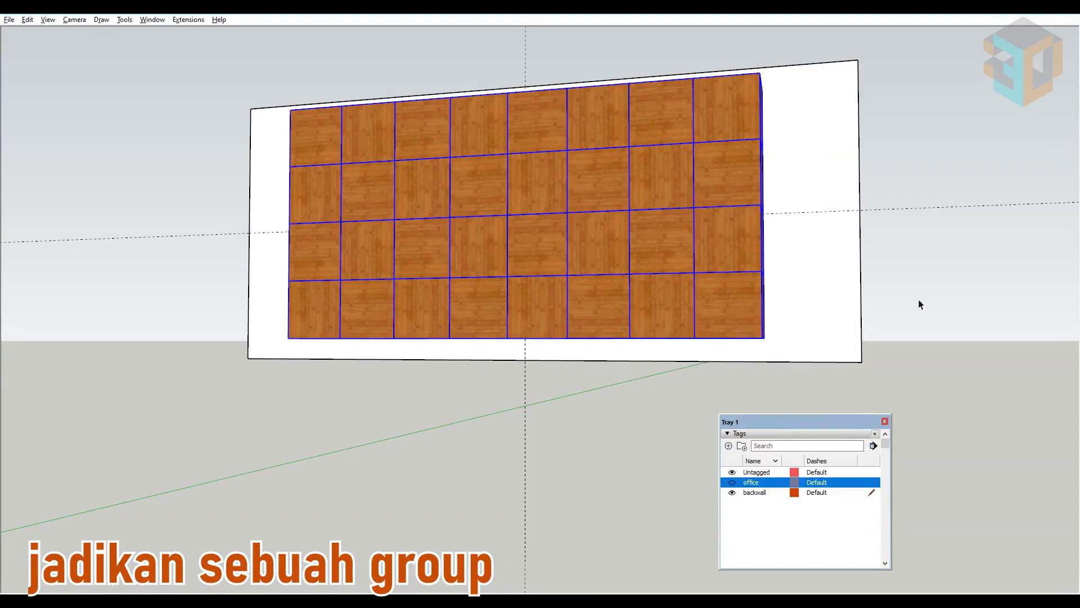
{"action": "left_click", "coordinate": [928, 290]}
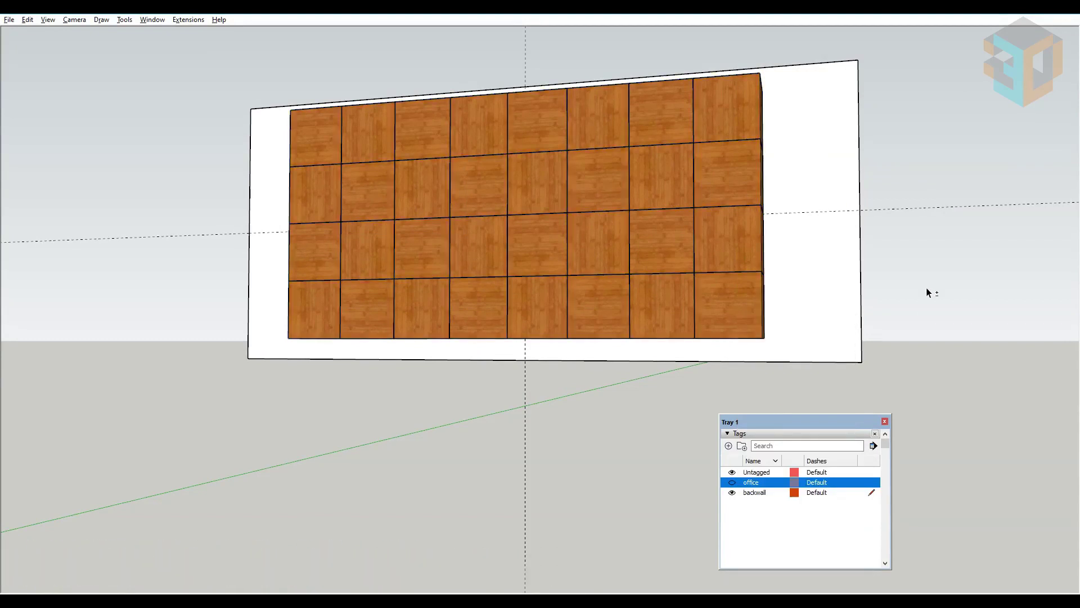
Enable the Random Tools toolbar.
{"action": "left_click", "coordinate": [48, 19]}
{"action": "left_click", "coordinate": [59, 30]}
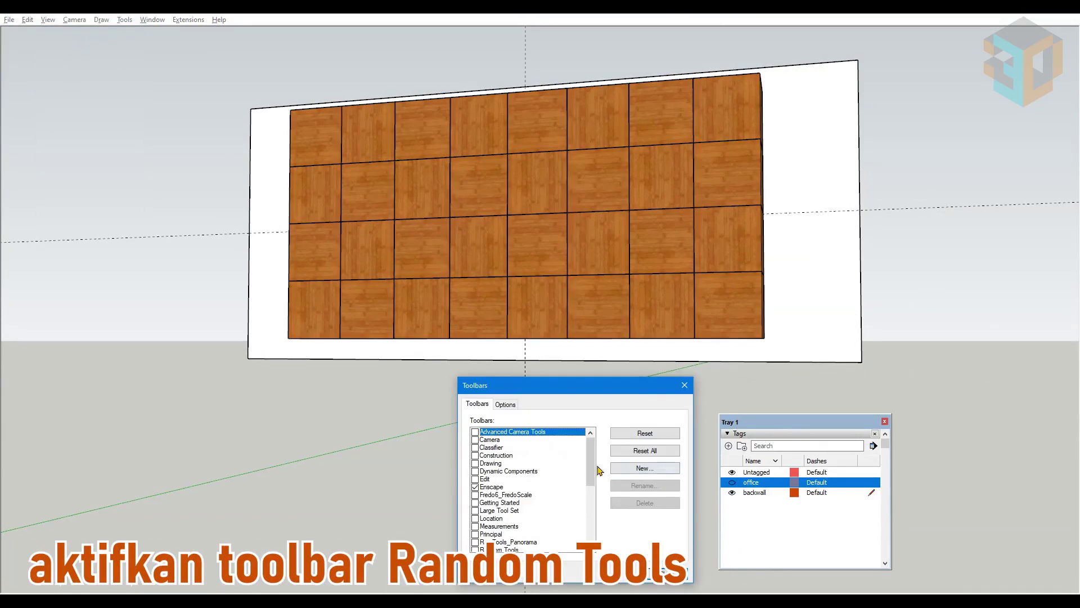
{"action": "scroll", "coordinate": [596, 470], "scroll_direction": "down", "scroll_amount": 1}
{"action": "left_click", "coordinate": [475, 527]}
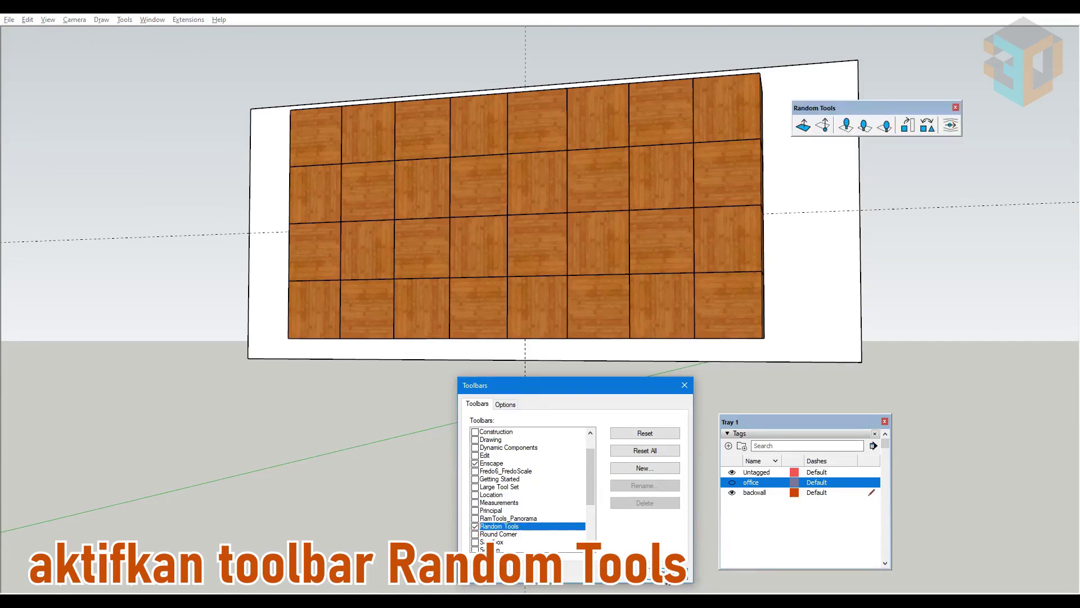
{"action": "left_click", "coordinate": [666, 577]}
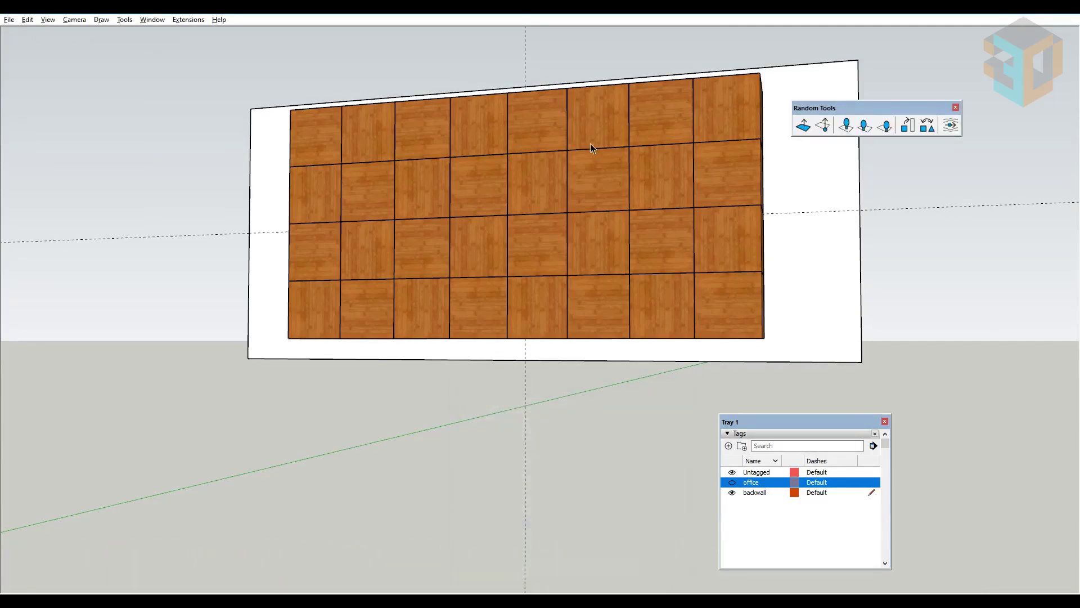
Open the cube group for editing, select every cube inside, and shuffle their positions repeatedly with Randomly Swap Objects.
{"action": "triple_click", "coordinate": [603, 120]}
{"action": "double_click", "coordinate": [604, 120]}
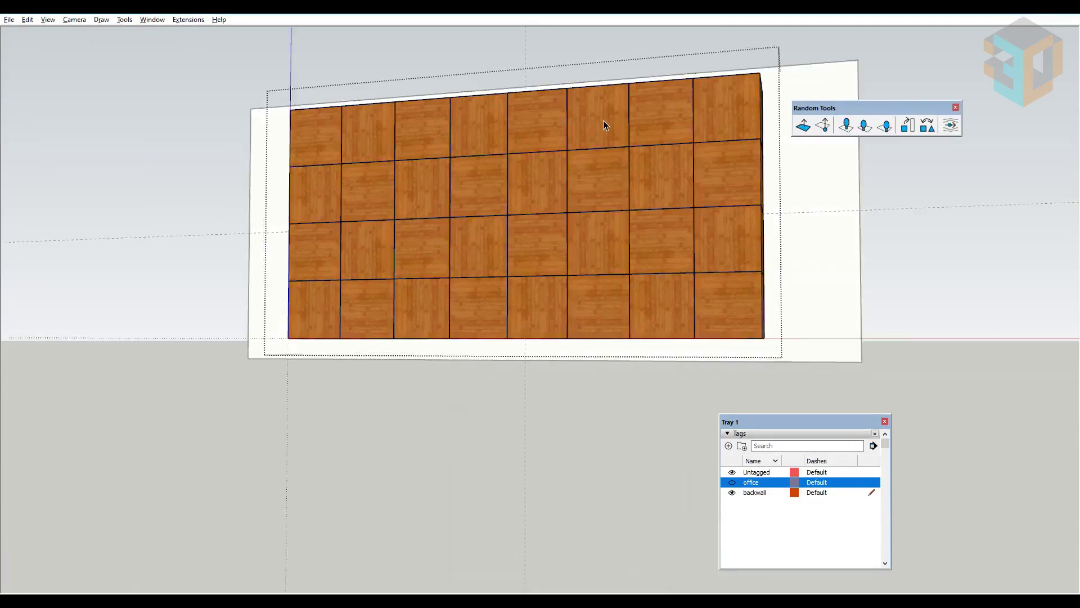
{"action": "left_click_drag", "start_coordinate": [273, 45], "coordinate": [774, 377]}
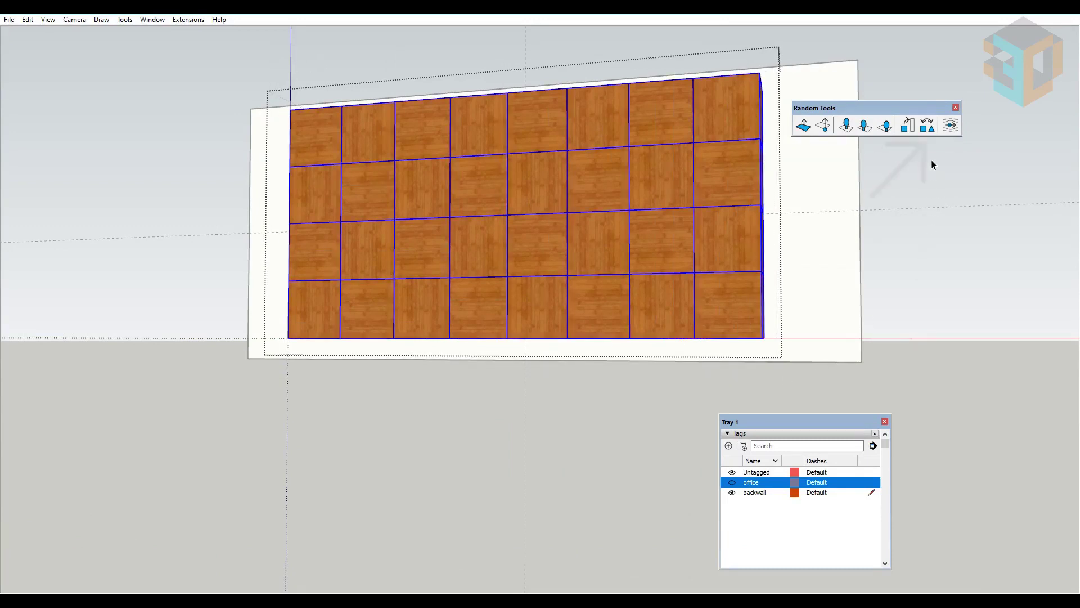
{"action": "left_click", "coordinate": [927, 127]}
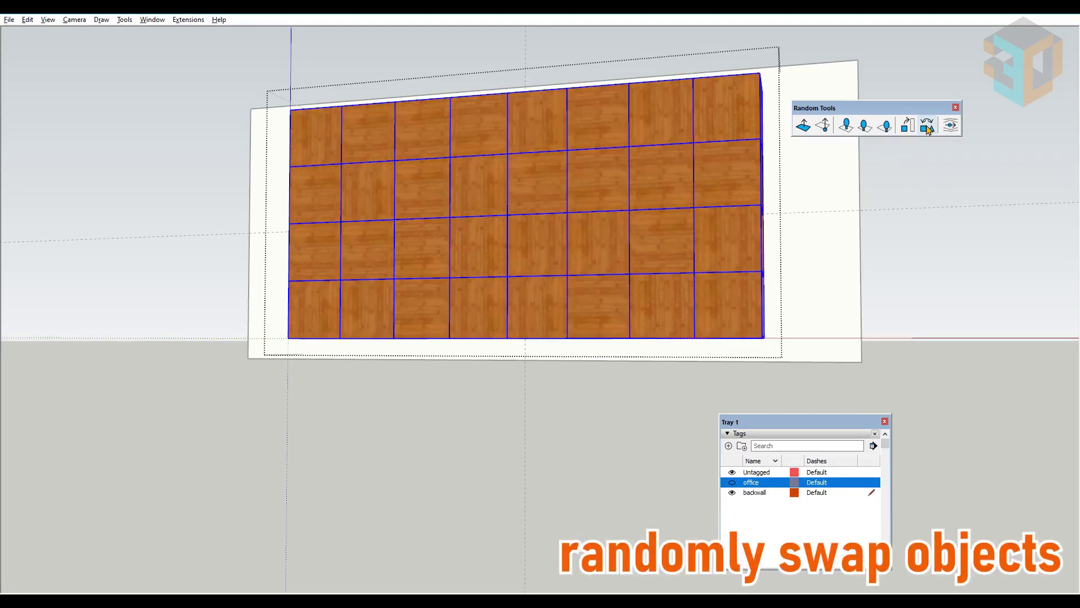
{"action": "key", "text": "ctrl+z"}
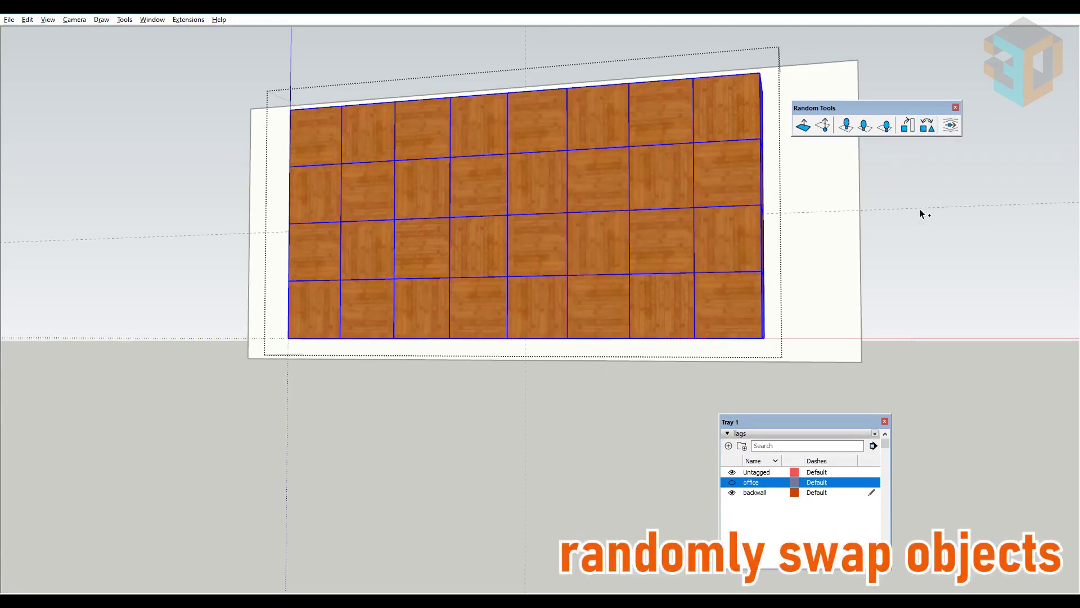
{"action": "left_click", "coordinate": [928, 126]}
{"action": "left_click", "coordinate": [927, 126]}
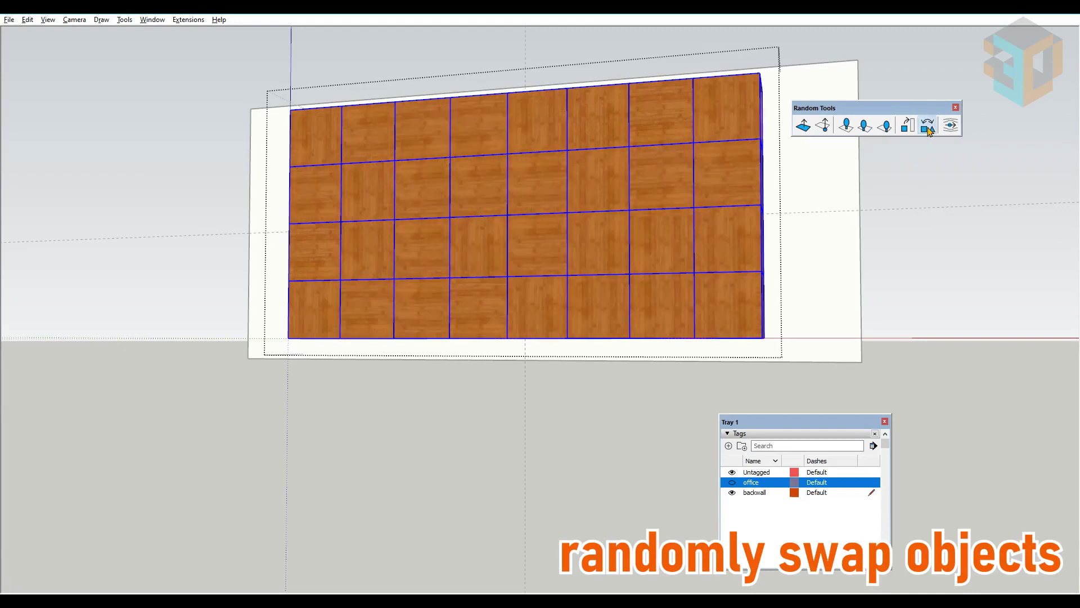
{"action": "left_click", "coordinate": [928, 127]}
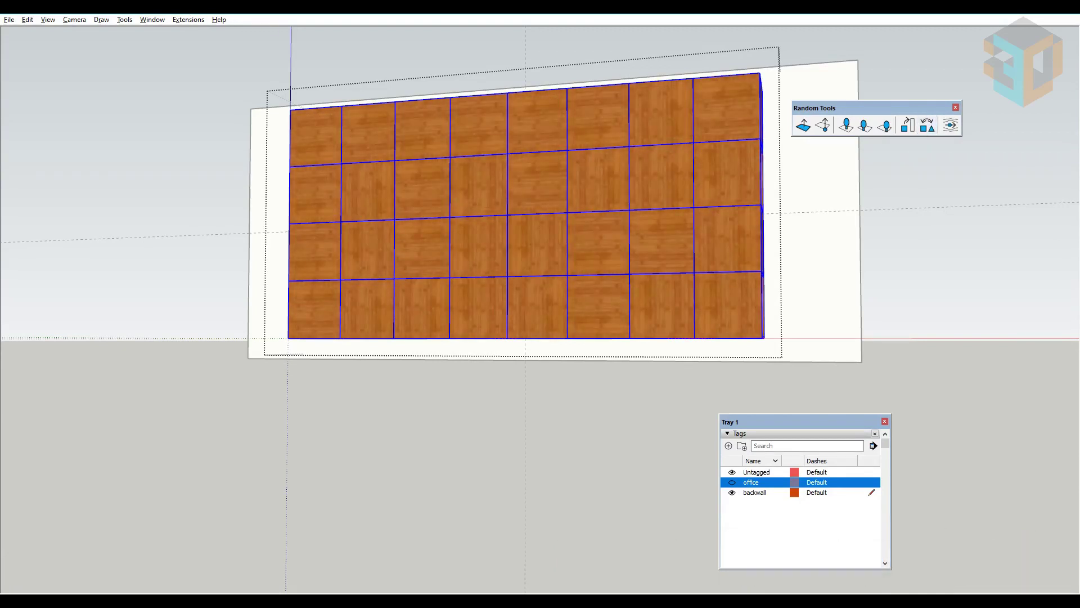
Undo the last three random swaps to return to an earlier cube arrangement.
{"action": "left_click", "coordinate": [27, 19]}
{"action": "left_click", "coordinate": [31, 33]}
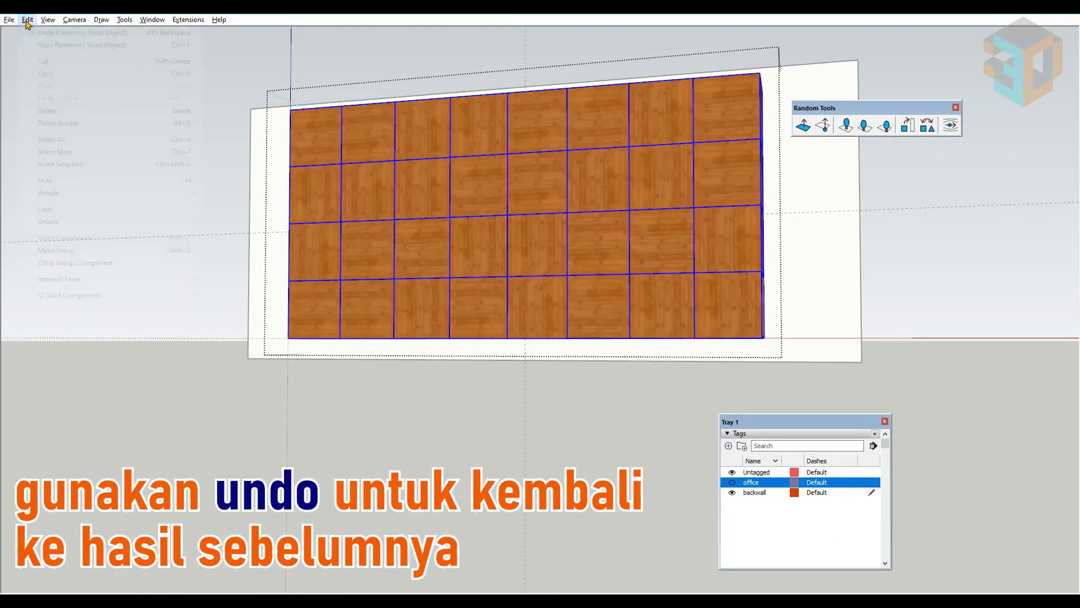
{"action": "left_click", "coordinate": [27, 19]}
{"action": "left_click", "coordinate": [31, 33]}
{"action": "left_click", "coordinate": [27, 19]}
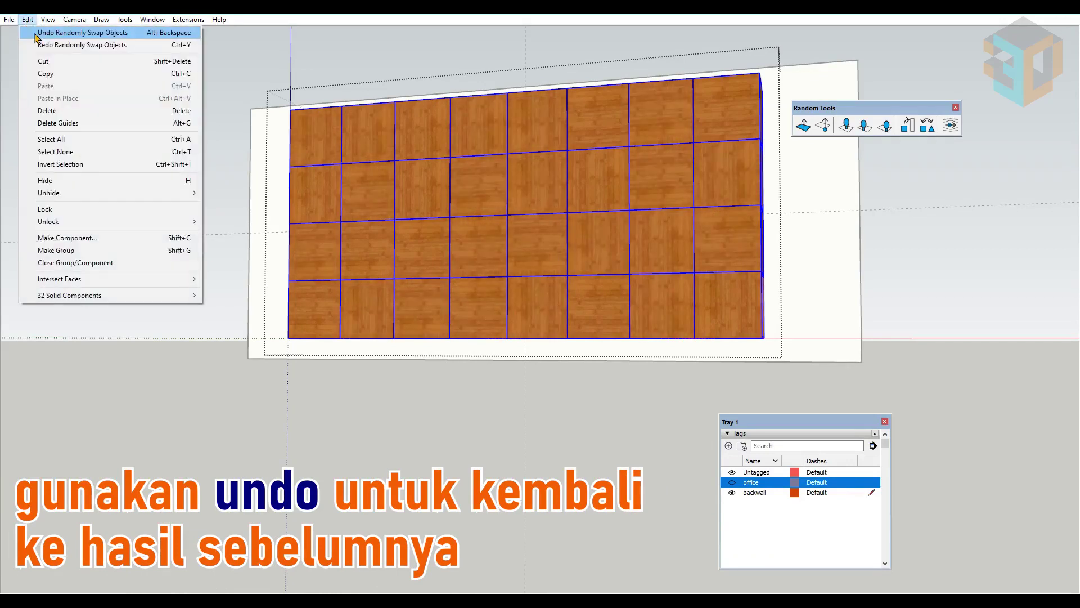
{"action": "left_click", "coordinate": [33, 32]}
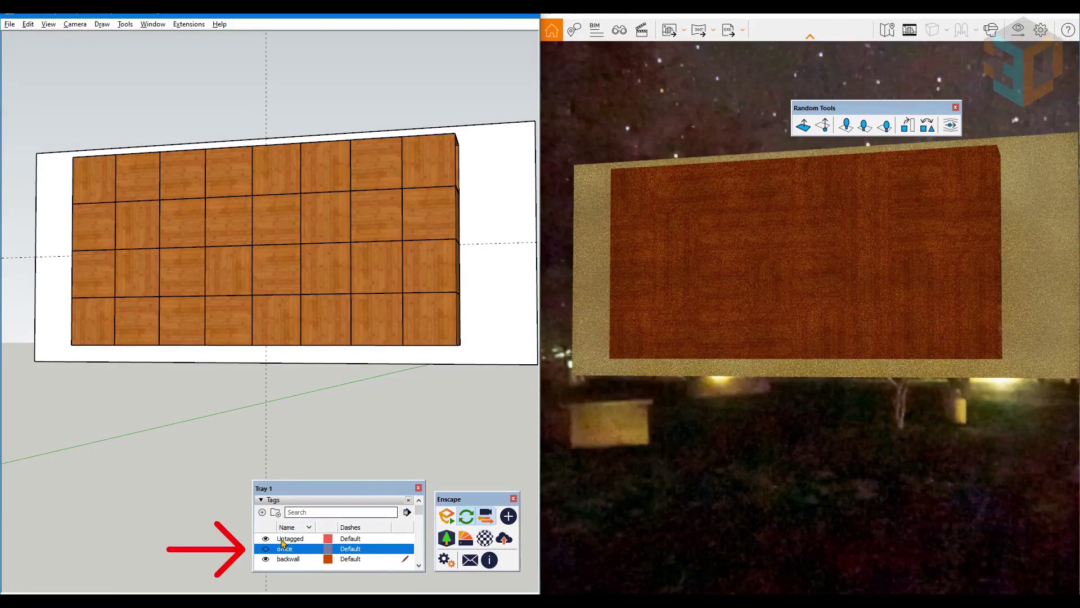
Make the office tag visible and check the Auto Exposure option in Enscape's visual settings.
{"action": "left_click", "coordinate": [266, 550]}
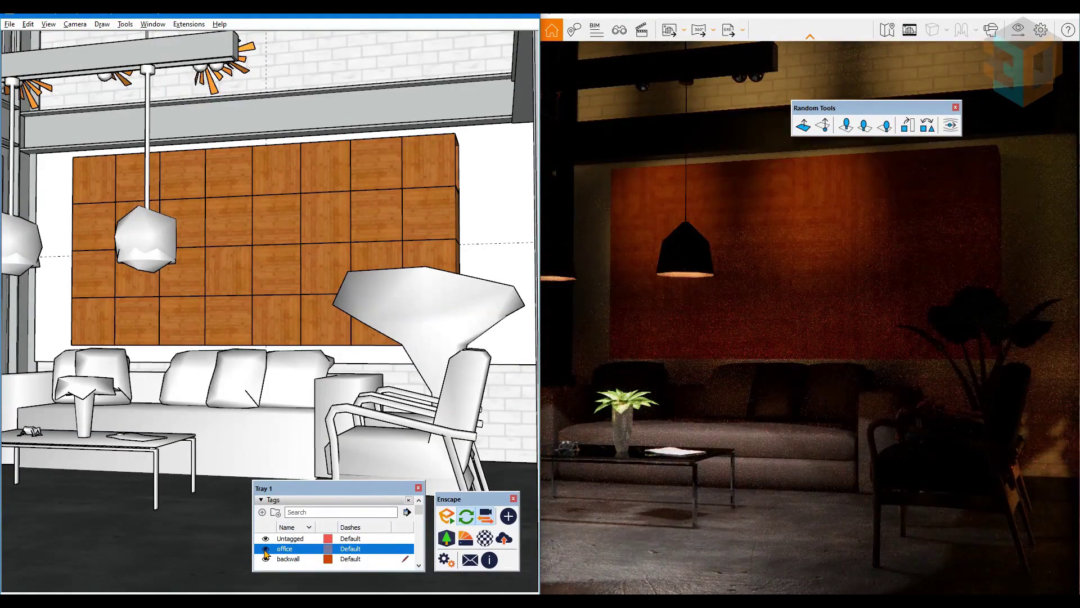
{"action": "left_click", "coordinate": [1019, 31]}
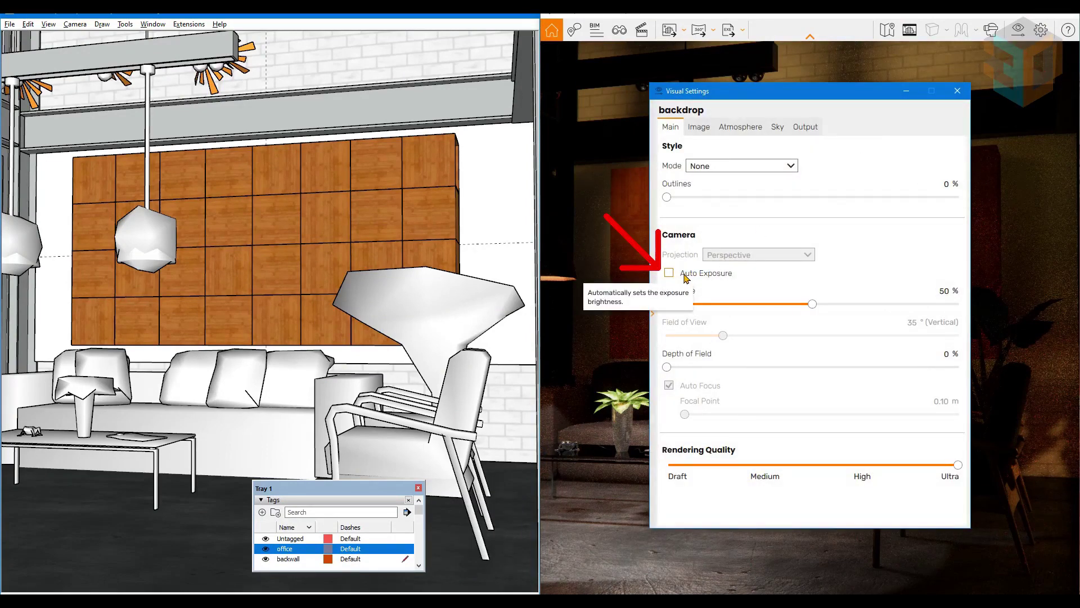
{"action": "left_click", "coordinate": [958, 91]}
Sample the Wood Bamboo material from a cube and paint it onto the panel face behind the grid.
{"action": "left_click", "coordinate": [153, 24]}
{"action": "mouse_move", "coordinate": [169, 62]}
{"action": "left_click", "coordinate": [276, 62]}
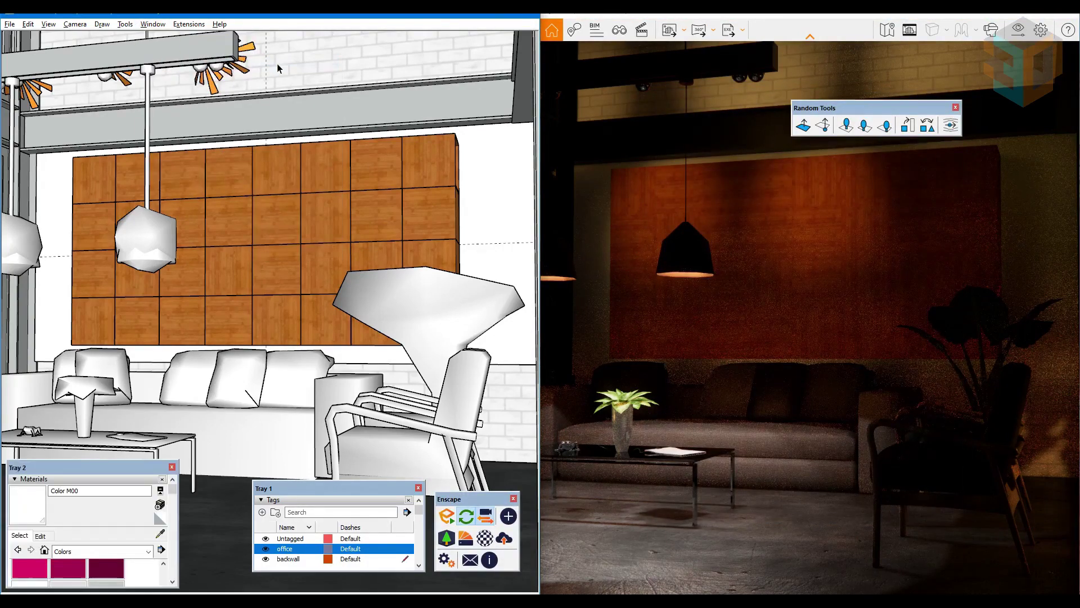
{"action": "left_click", "coordinate": [160, 533]}
{"action": "left_click", "coordinate": [135, 175]}
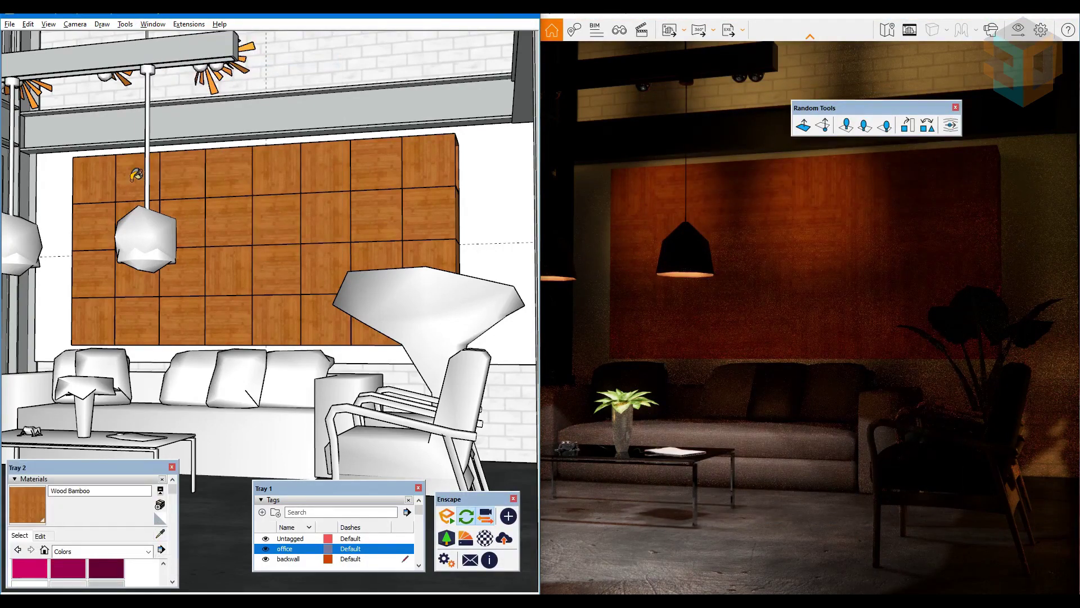
{"action": "left_click", "coordinate": [505, 182]}
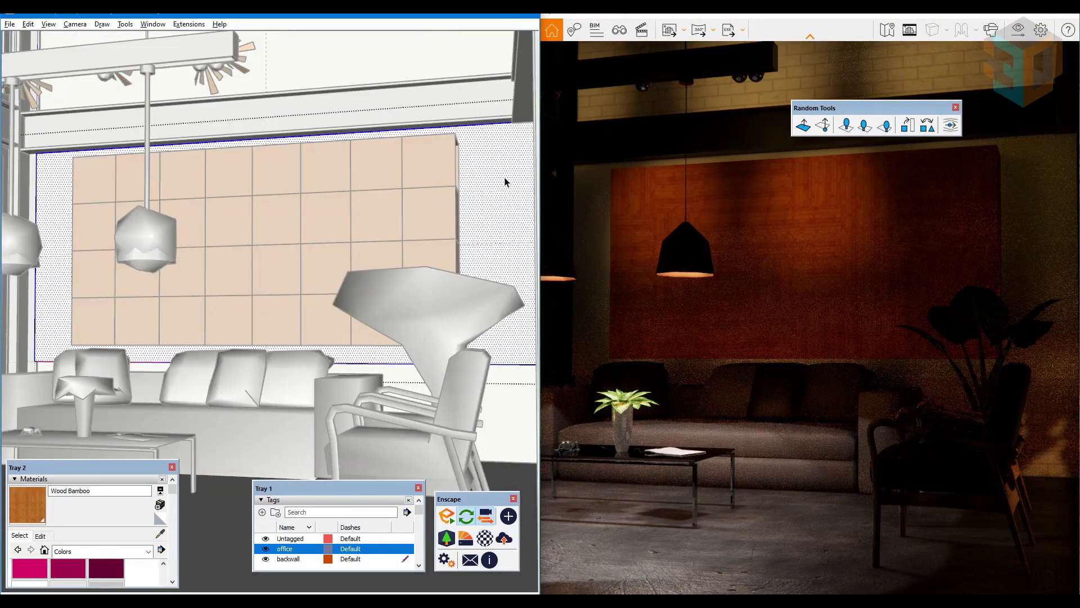
{"action": "left_click", "coordinate": [483, 191]}
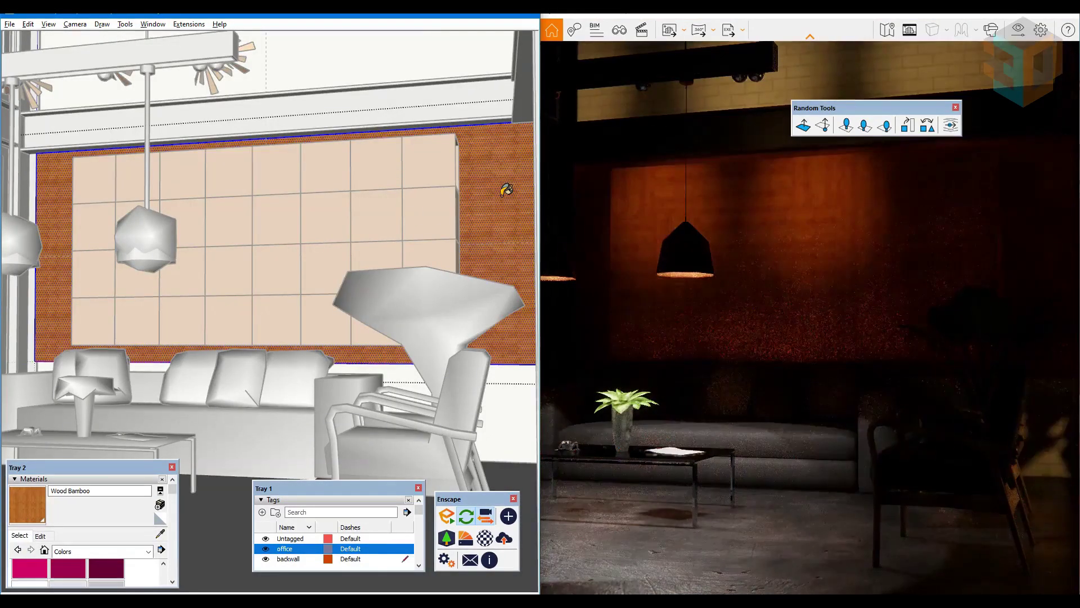
In the Enscape Material Editor, replace Wood Bamboo's albedo texture with Wood003_2K_Color.jpg.
{"action": "left_click", "coordinate": [482, 539]}
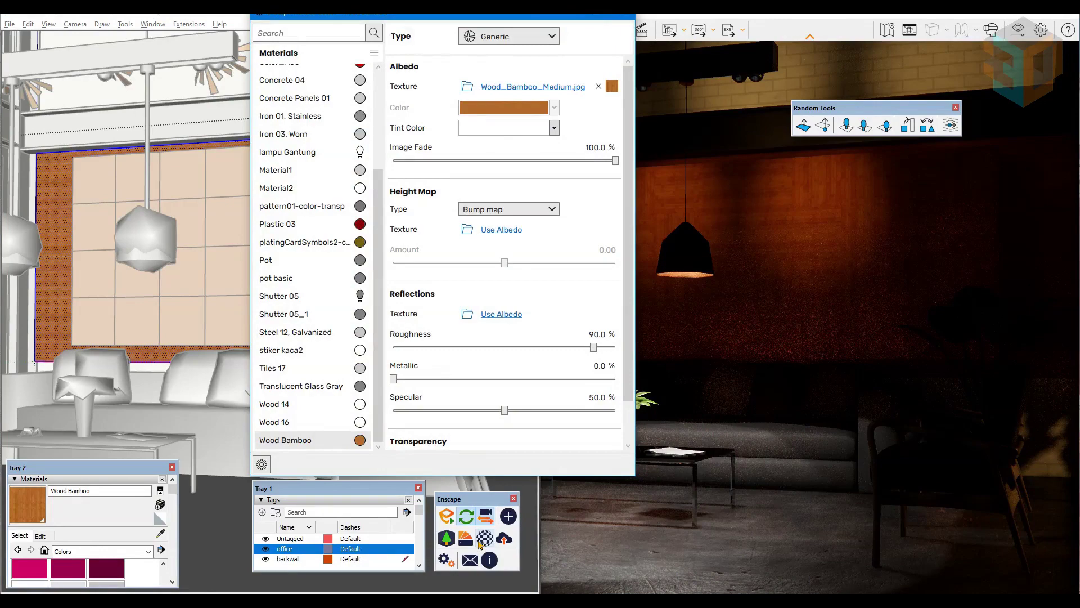
{"action": "left_click", "coordinate": [468, 88]}
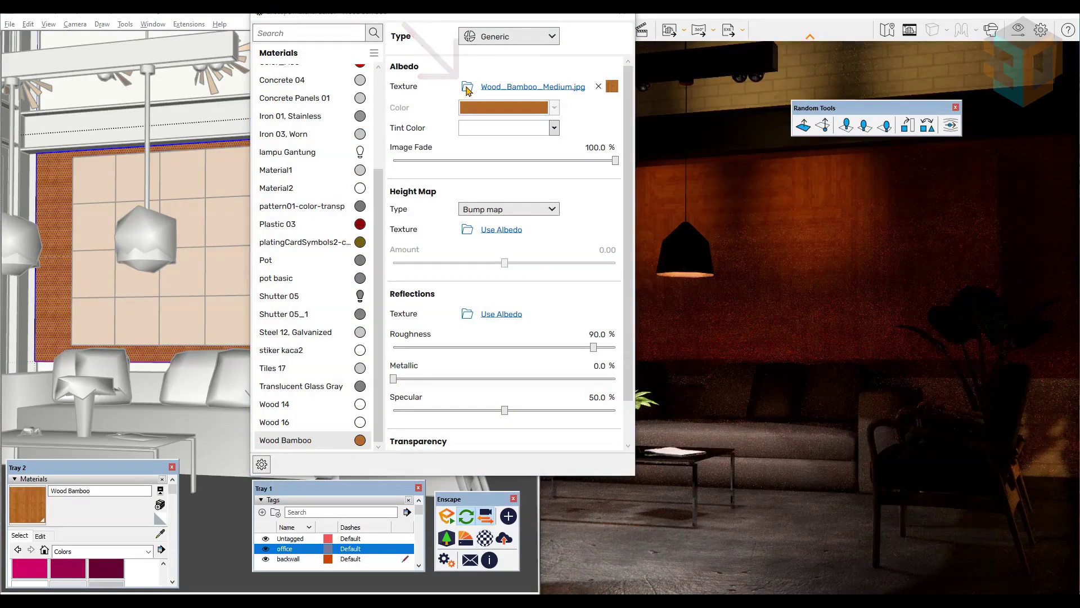
{"action": "left_click", "coordinate": [469, 198]}
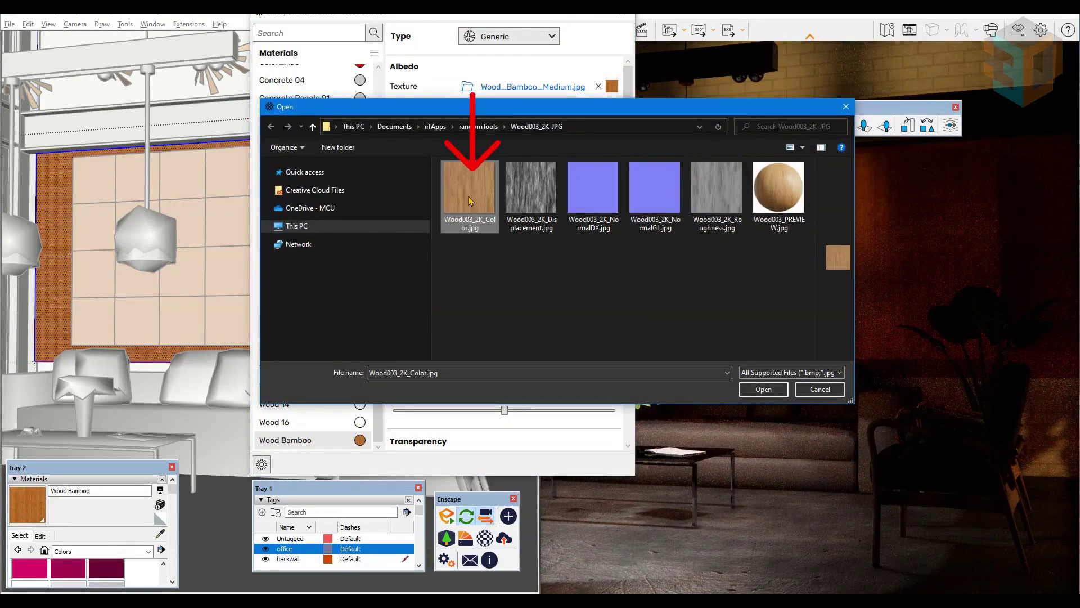
{"action": "left_click", "coordinate": [763, 389]}
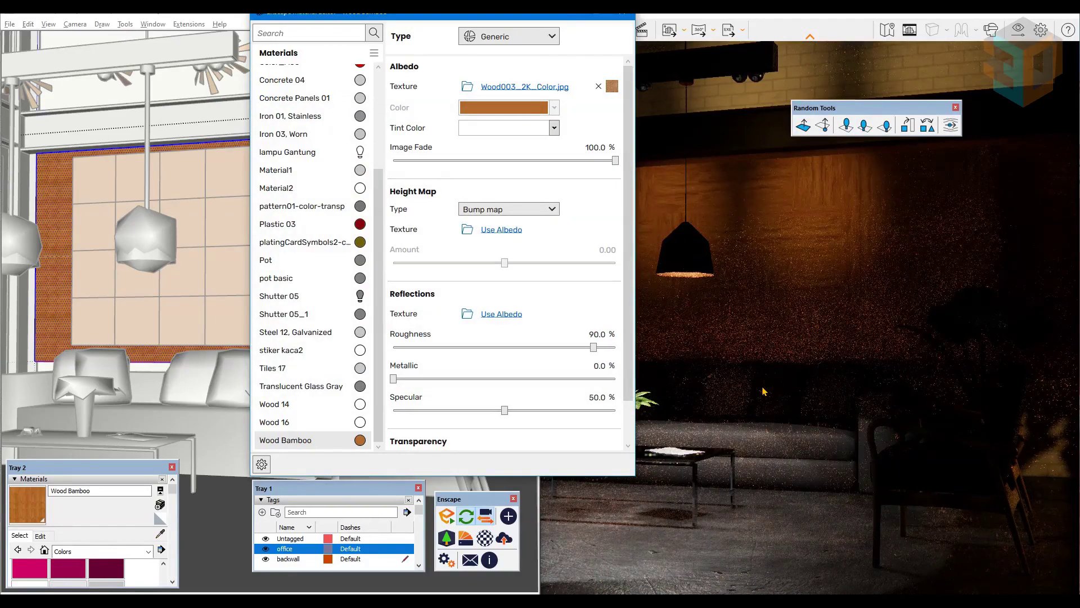
Load Wood003_2K_NormalDX.jpg as the Wood Bamboo height map texture and set its intensity to 150%.
{"action": "left_click", "coordinate": [467, 230]}
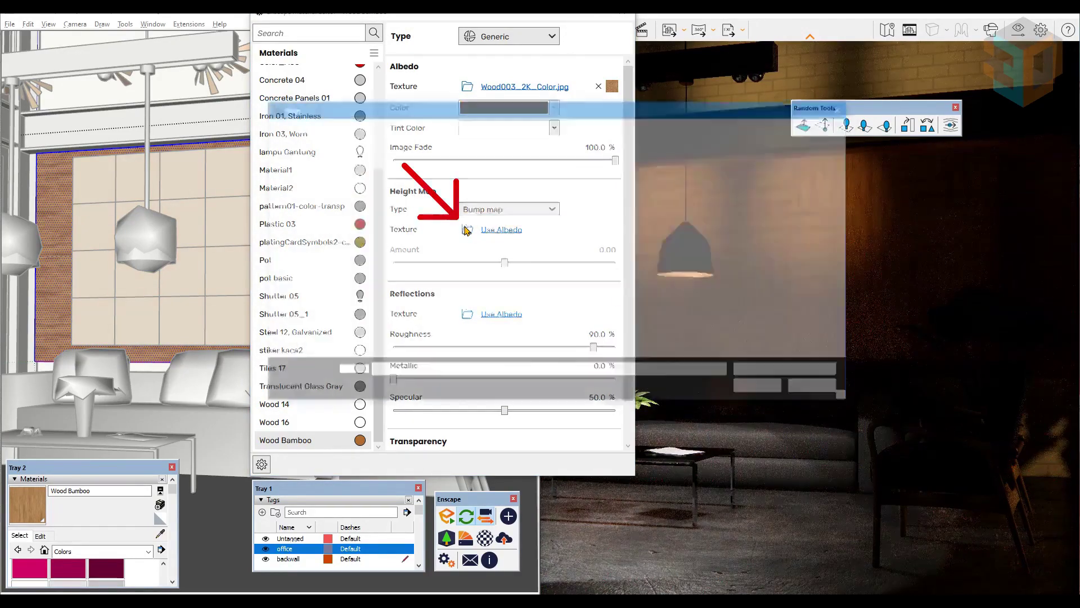
{"action": "left_click", "coordinate": [593, 191]}
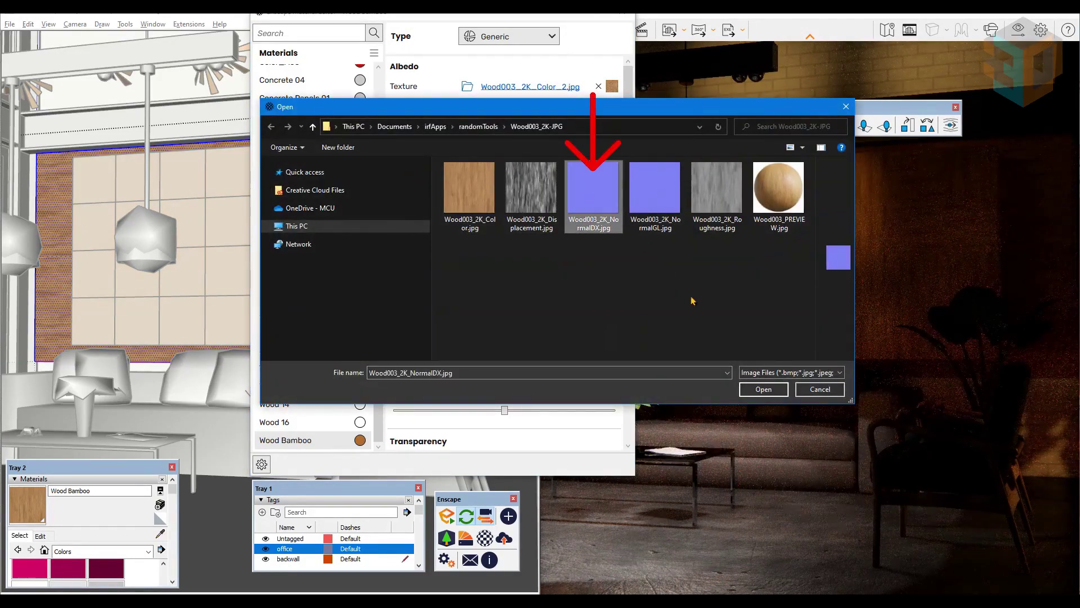
{"action": "left_click", "coordinate": [764, 389]}
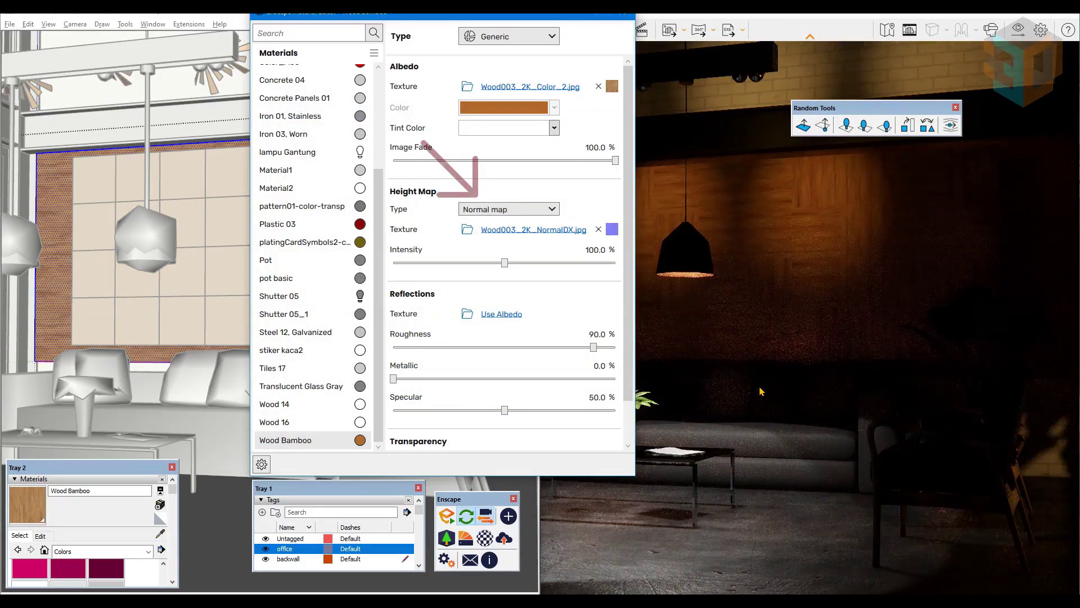
{"action": "mouse_move", "coordinate": [523, 210]}
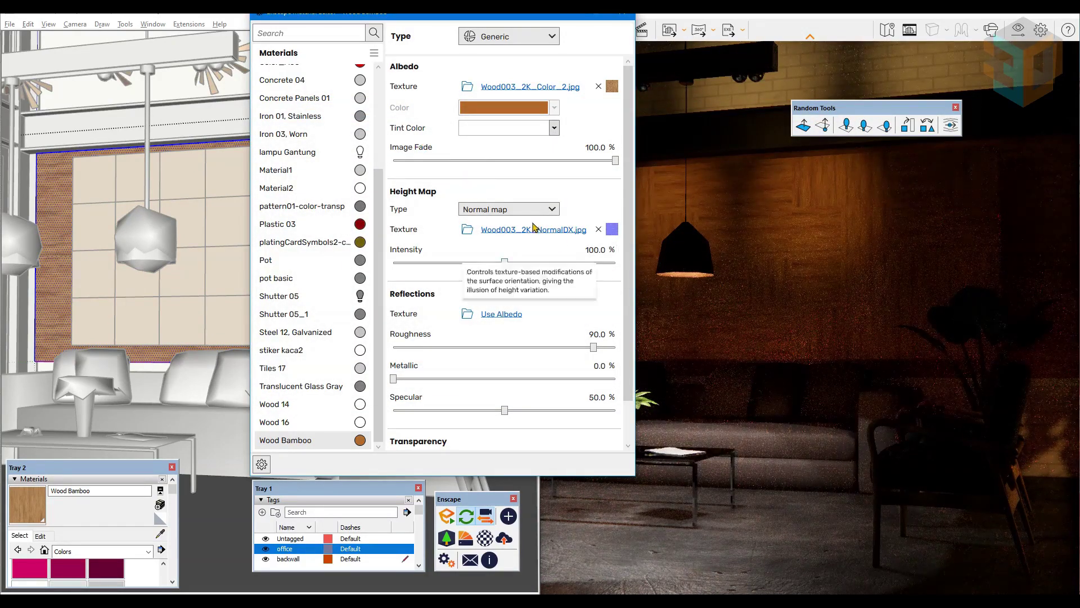
{"action": "left_click", "coordinate": [595, 249]}
{"action": "type", "text": "150"}
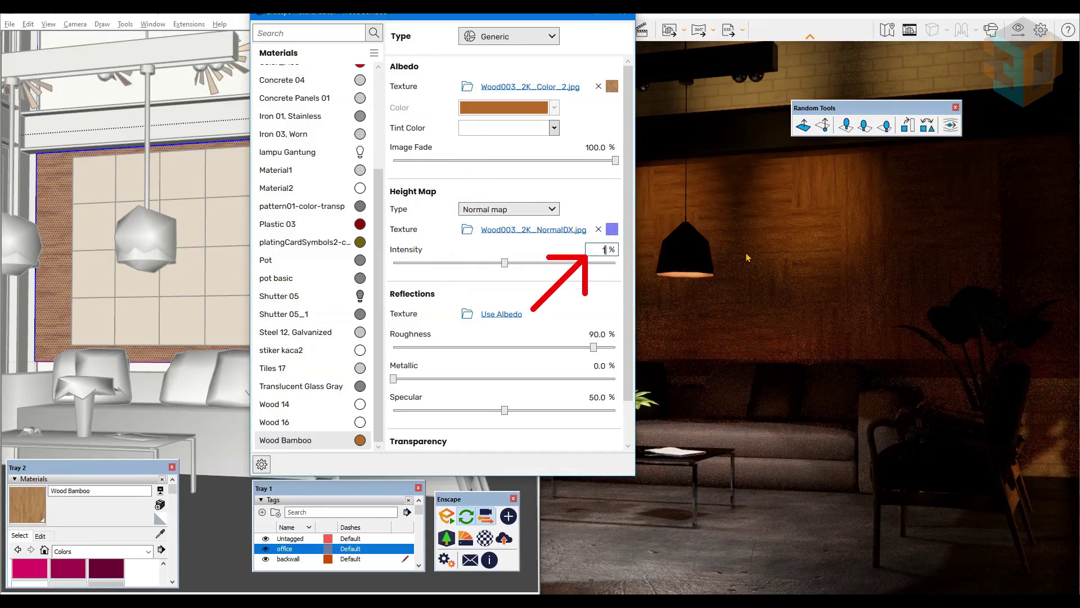
{"action": "key", "text": "Return"}
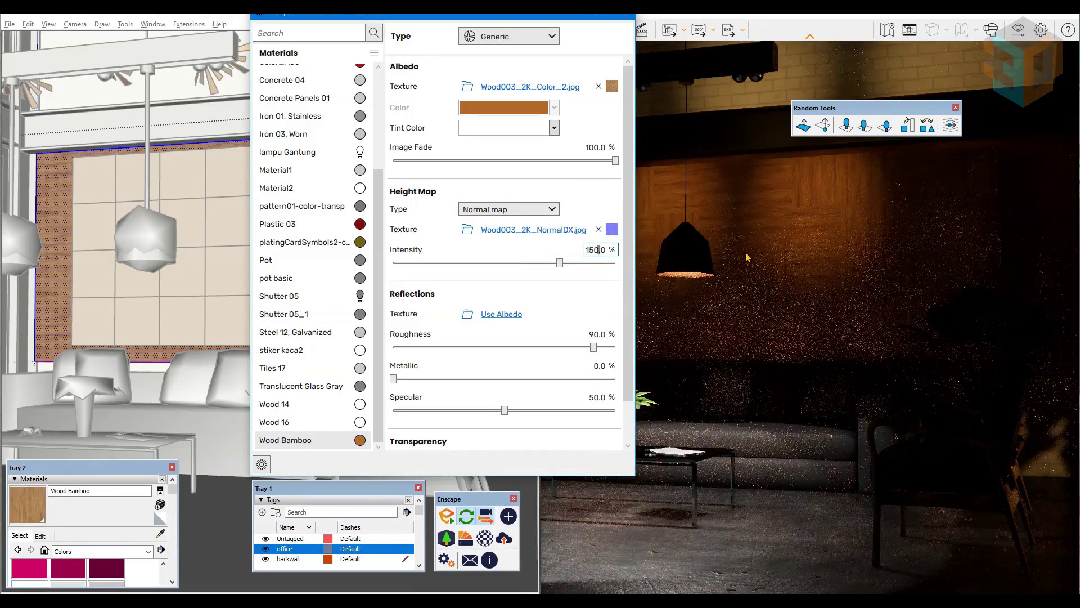
Load Wood003_2K_Roughness.jpg as the reflections texture of the Wood Bamboo material.
{"action": "left_click", "coordinate": [467, 316]}
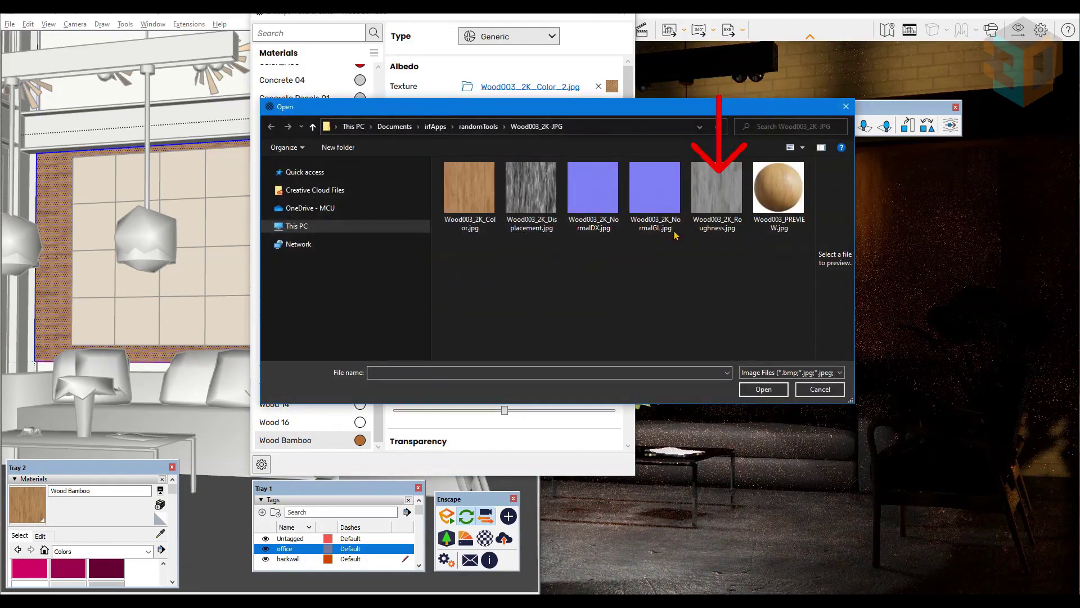
{"action": "left_click", "coordinate": [719, 192]}
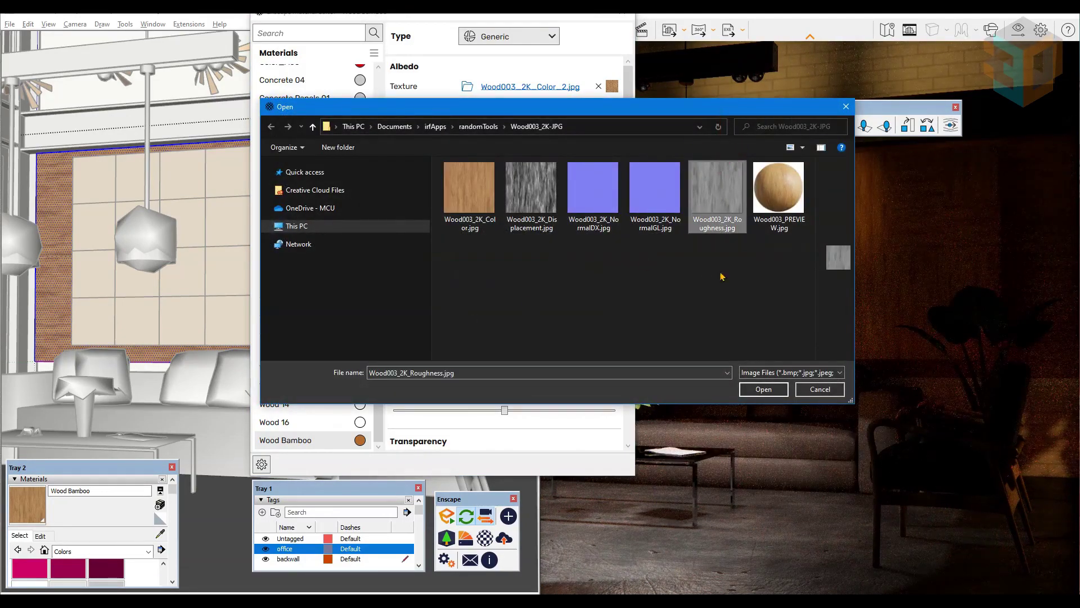
{"action": "left_click", "coordinate": [764, 389]}
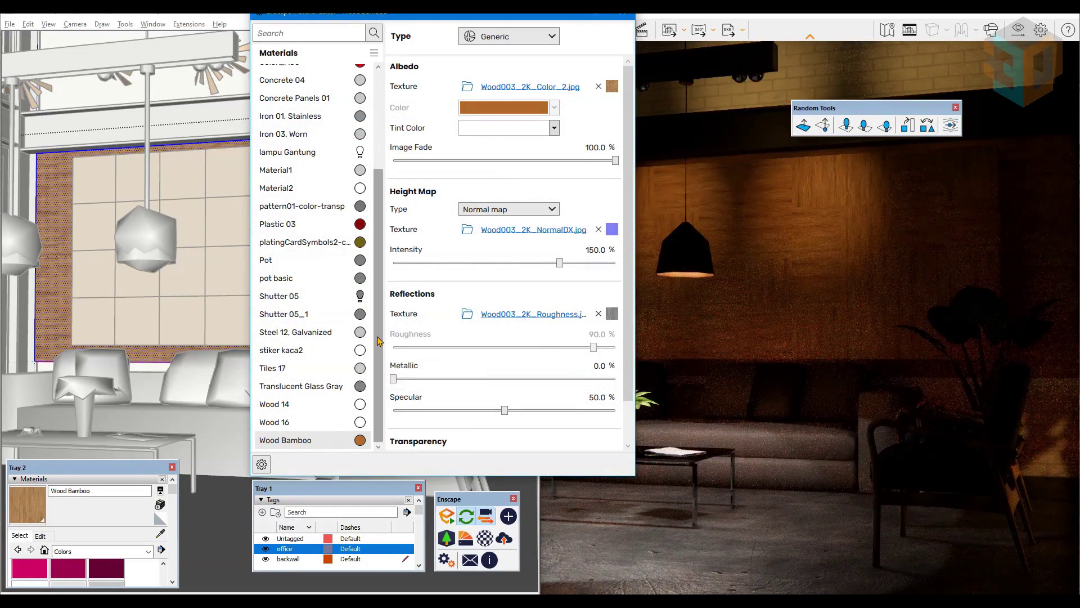
Make the Color M00 material self-illuminated with a luminance of 20,000 cd/m² and close the Enscape Material Editor.
{"action": "scroll", "coordinate": [386, 218], "scroll_direction": "up", "scroll_amount": 5}
{"action": "left_click", "coordinate": [307, 164]}
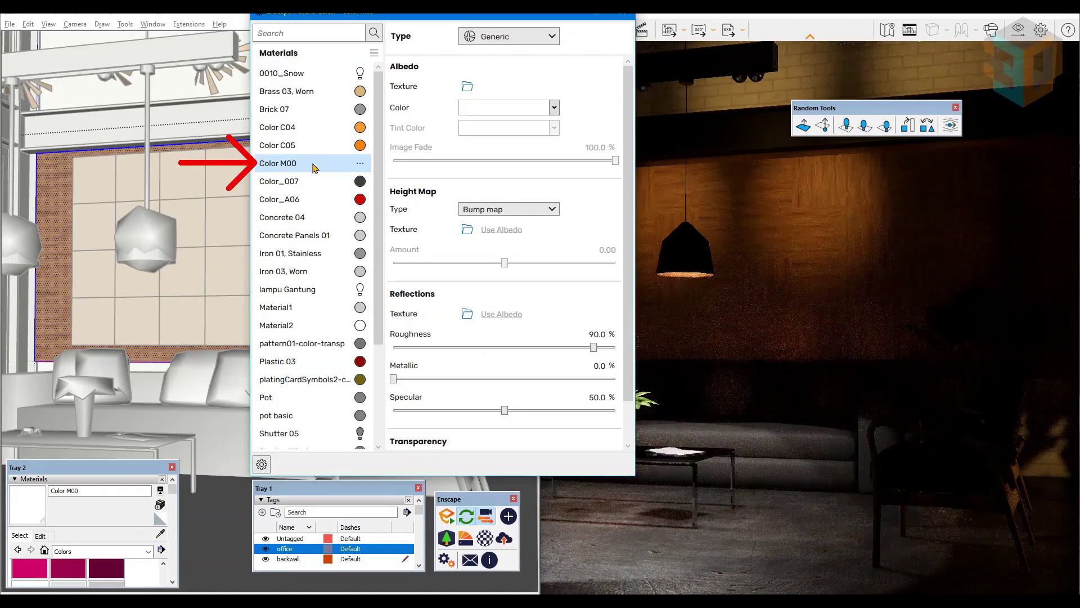
{"action": "left_click", "coordinate": [553, 38]}
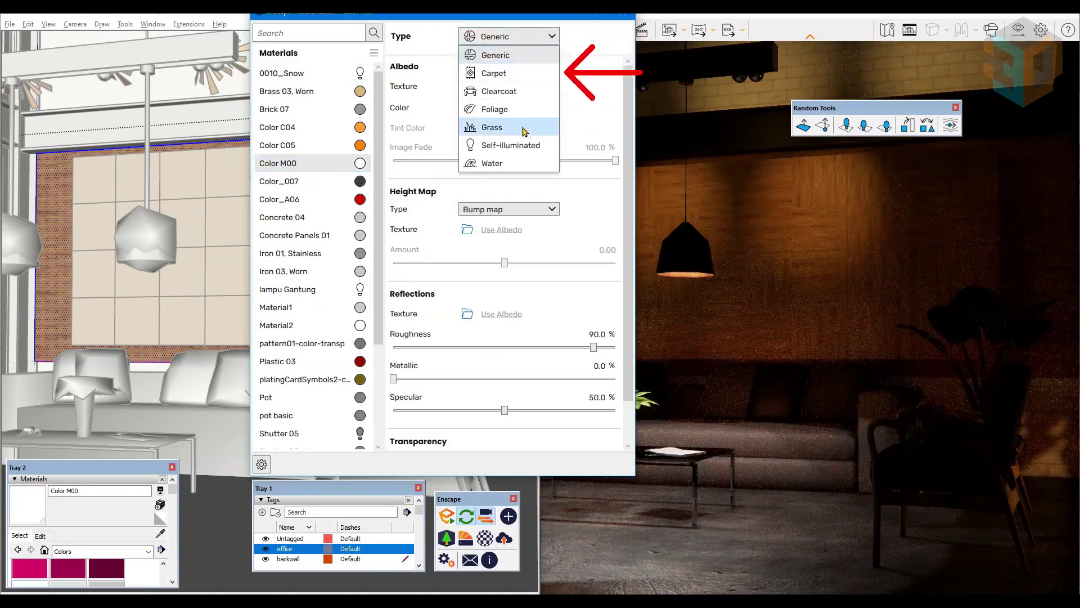
{"action": "left_click", "coordinate": [521, 146]}
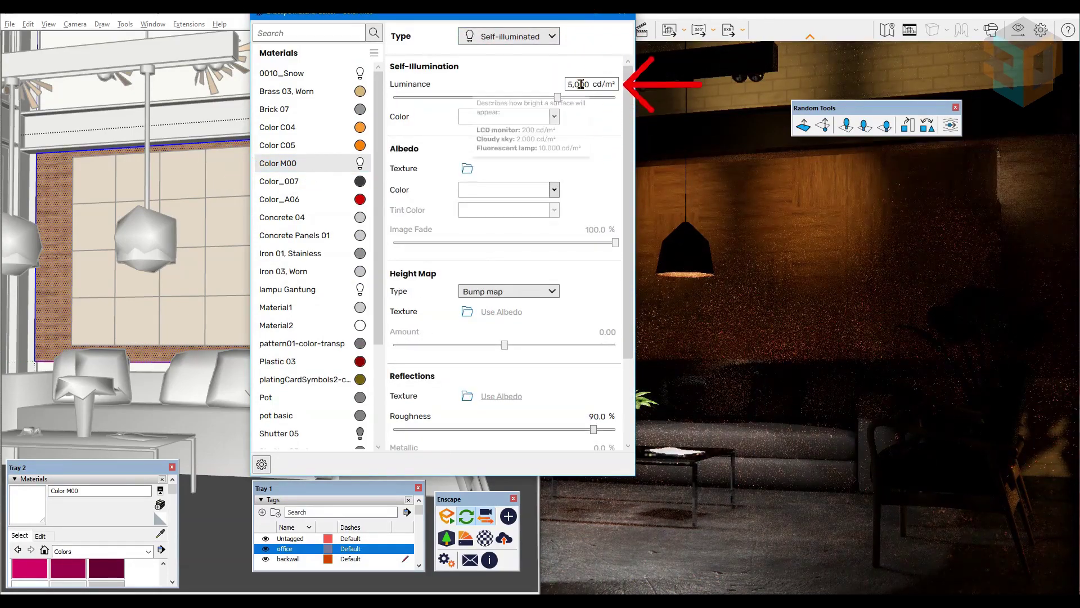
{"action": "left_click", "coordinate": [581, 84]}
{"action": "type", "text": "20,000"}
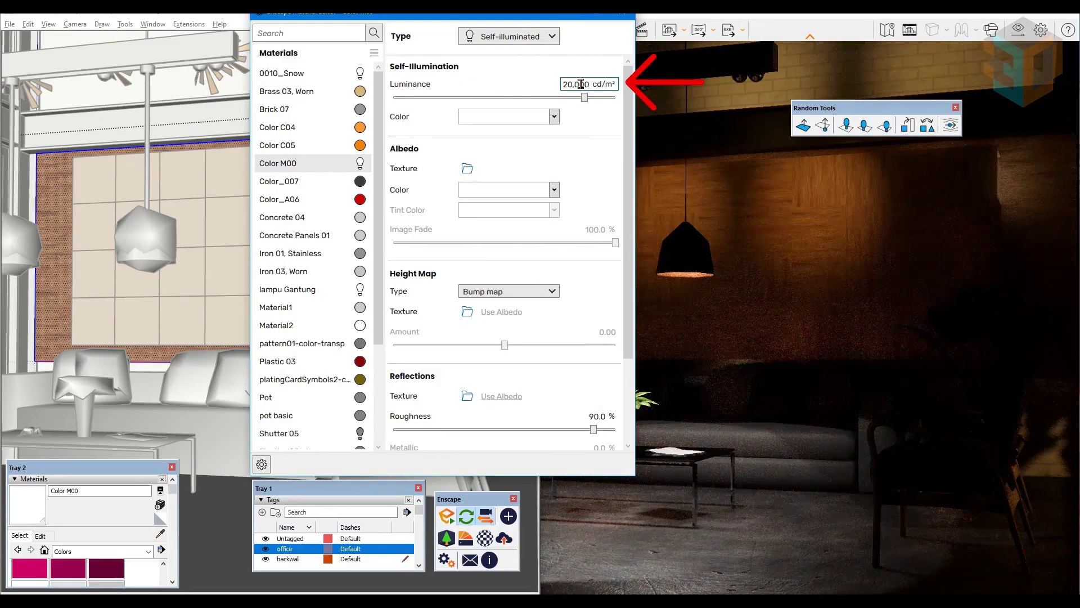
{"action": "left_click", "coordinate": [622, 12]}
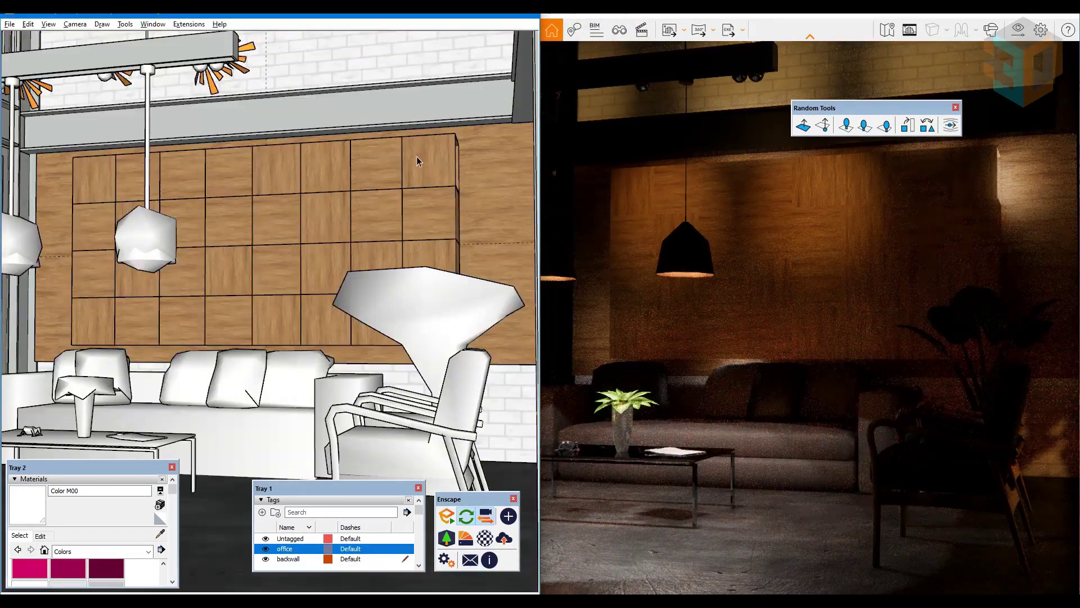
Select all cubes inside the wall panel group and apply JS Random Move along the world Y axis from 0 to 30 cm.
{"action": "double_click", "coordinate": [420, 156]}
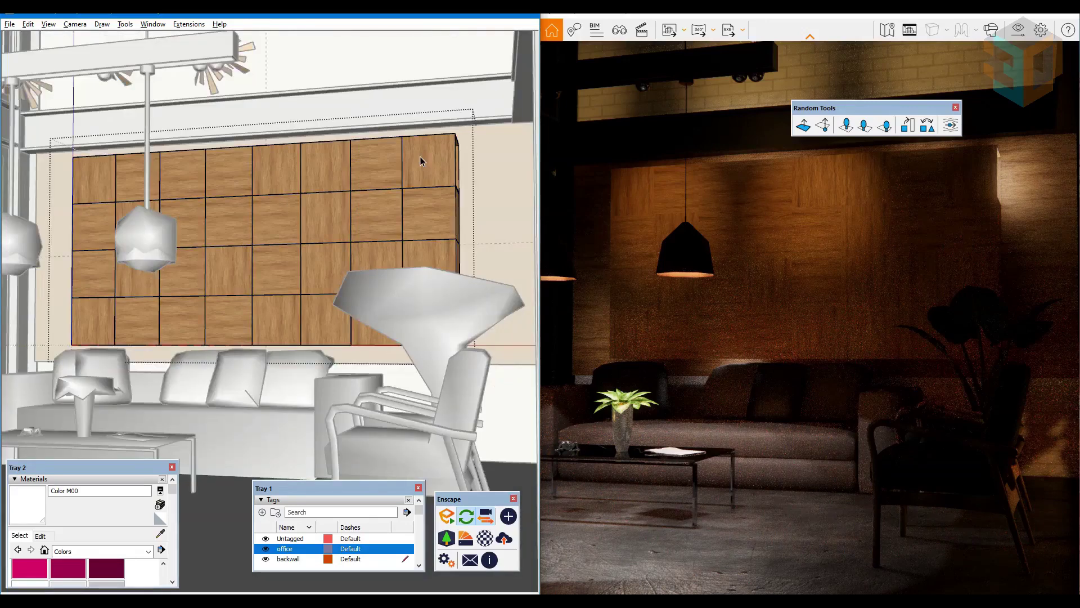
{"action": "key", "text": "ctrl+a"}
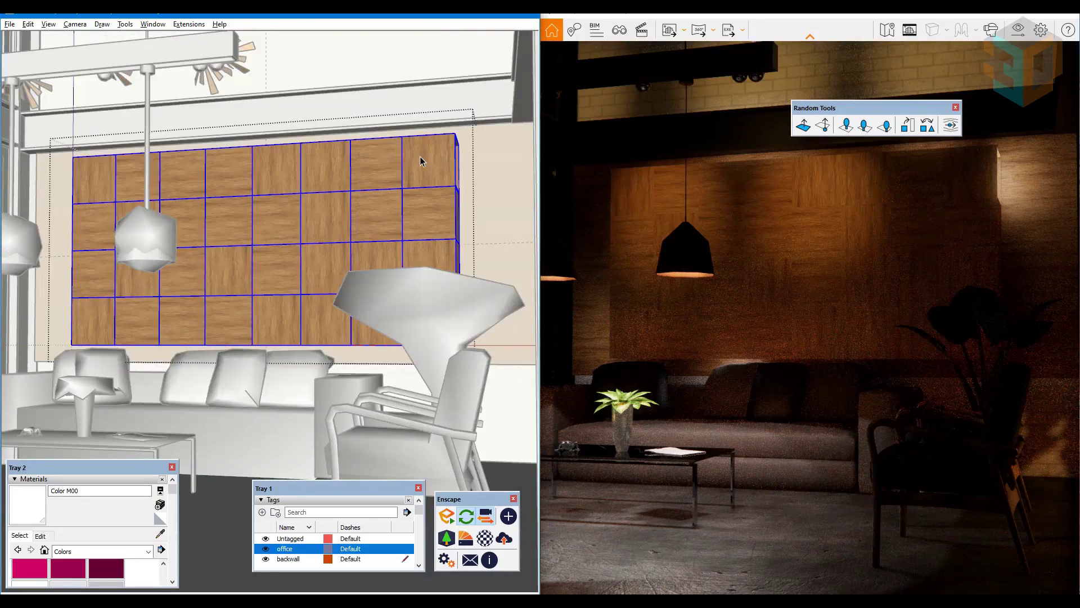
{"action": "left_click", "coordinate": [188, 24]}
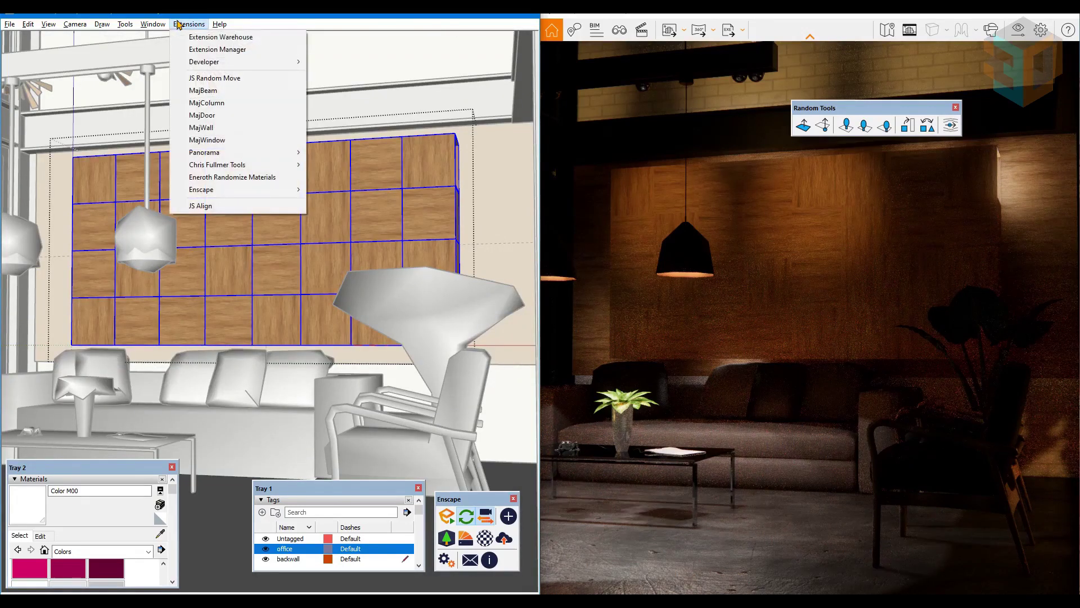
{"action": "left_click", "coordinate": [210, 79]}
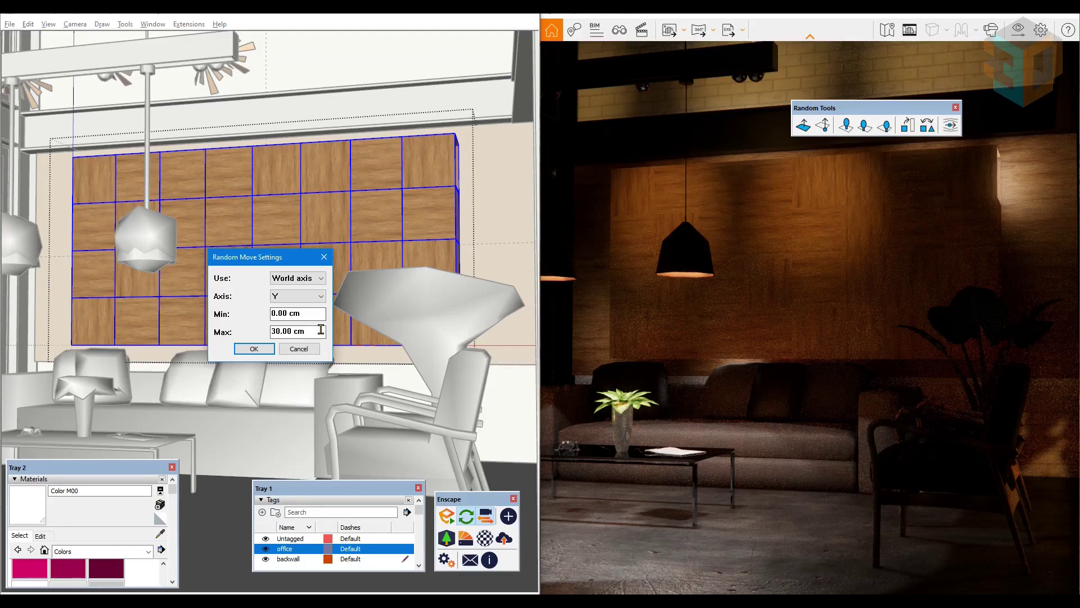
{"action": "left_click", "coordinate": [261, 349]}
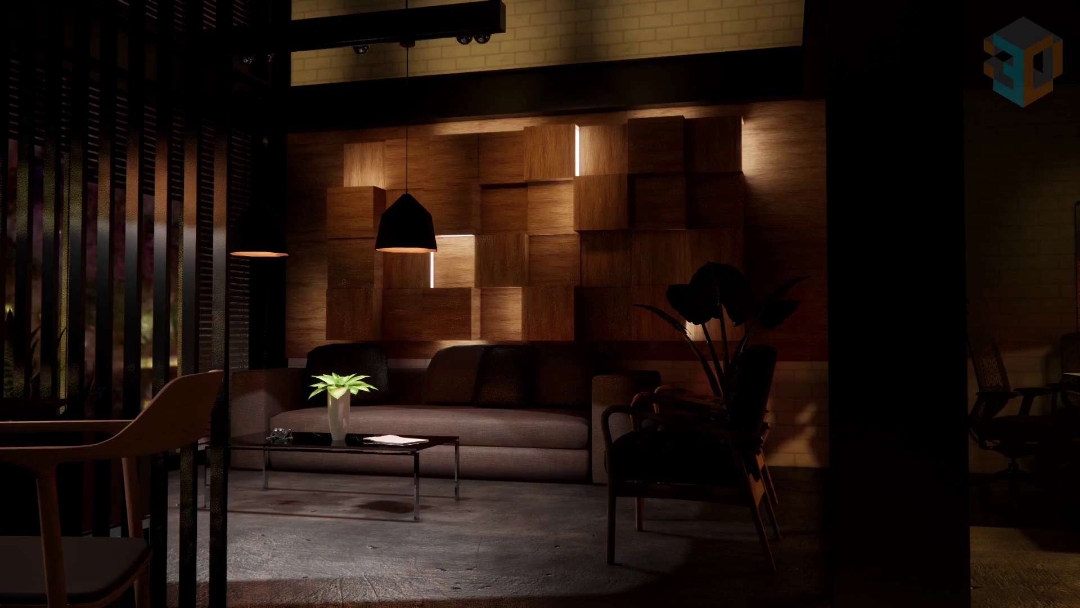
Undo the random move and rerun it on the cubes along the world Y axis from 0 to 30 cm.
{"action": "left_click", "coordinate": [27, 23]}
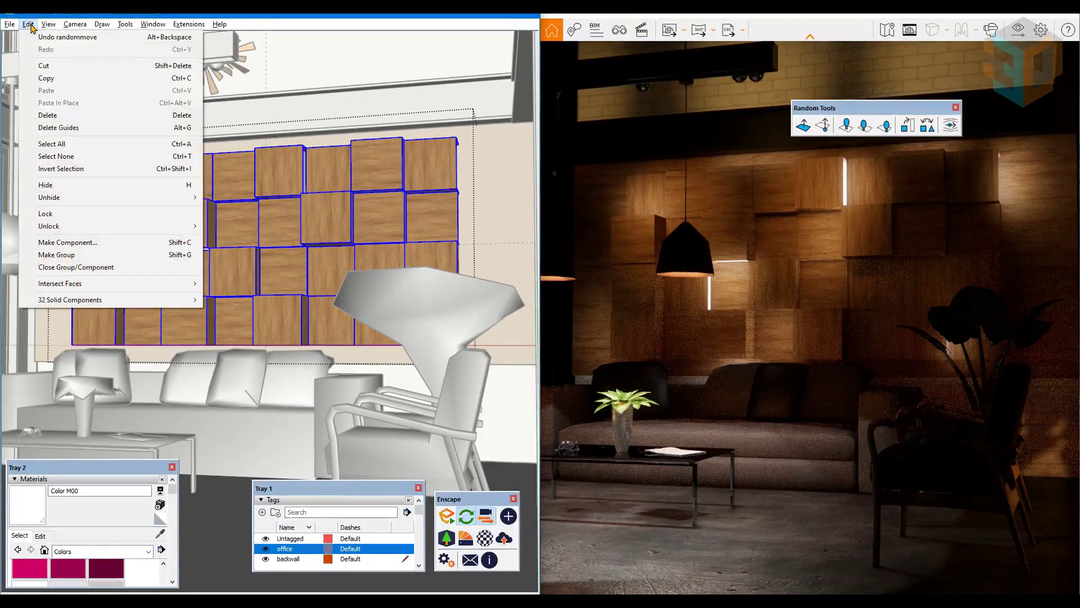
{"action": "left_click", "coordinate": [62, 37]}
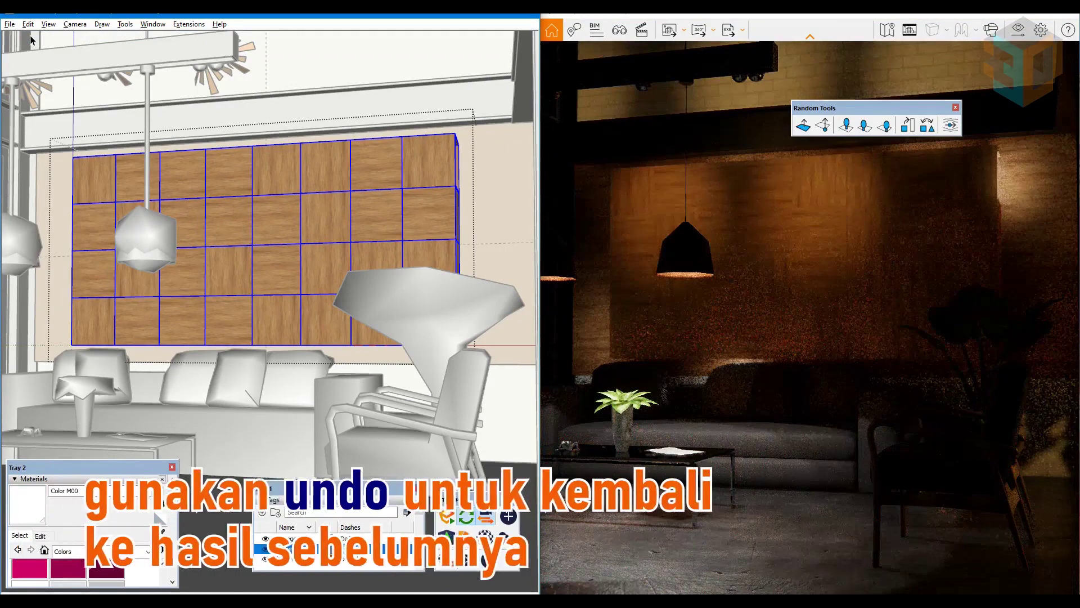
{"action": "left_click", "coordinate": [274, 83]}
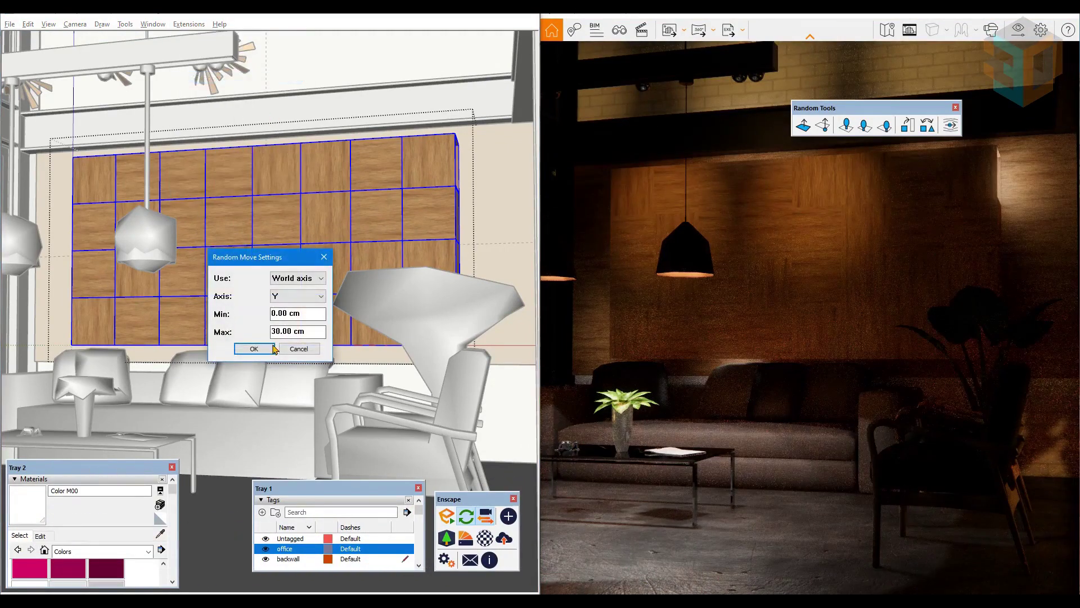
{"action": "left_click", "coordinate": [255, 349]}
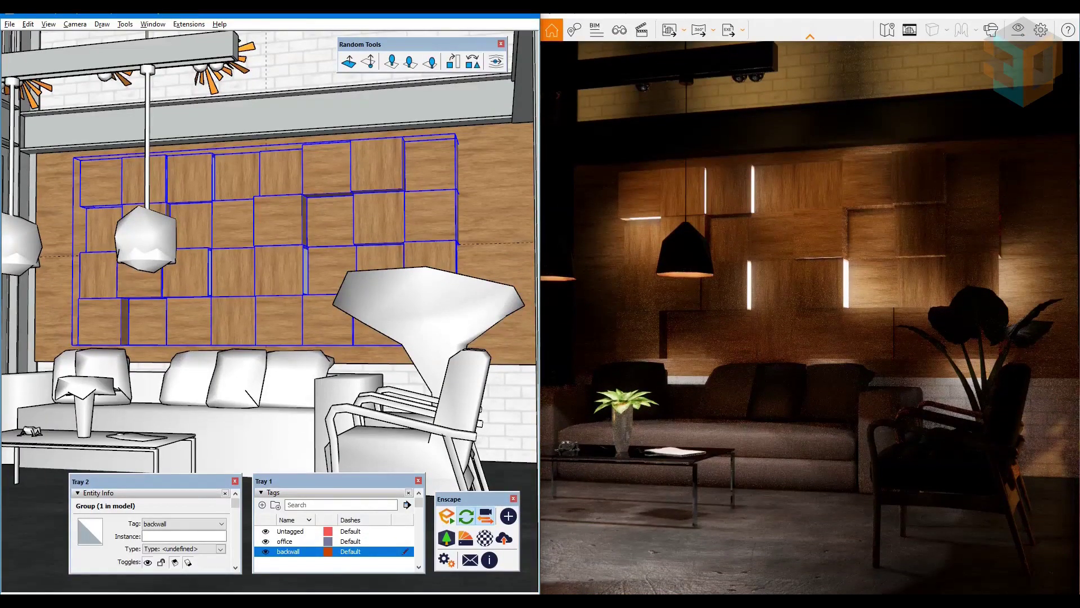
Copy the randomised cube group and paste the duplicate in place.
{"action": "left_click", "coordinate": [27, 24]}
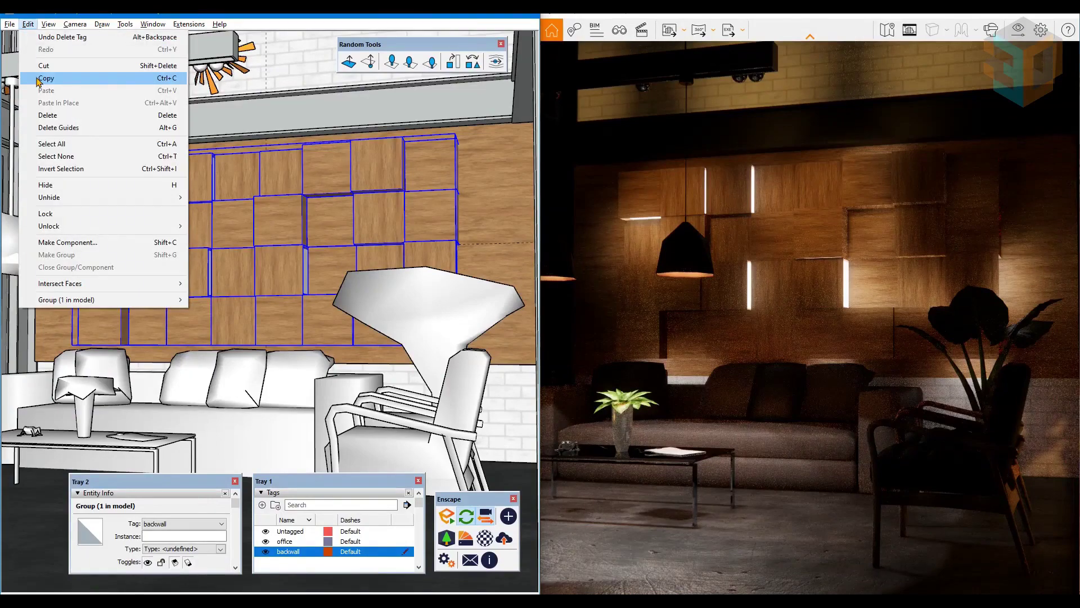
{"action": "left_click", "coordinate": [42, 77]}
{"action": "left_click", "coordinate": [28, 24]}
{"action": "left_click", "coordinate": [45, 98]}
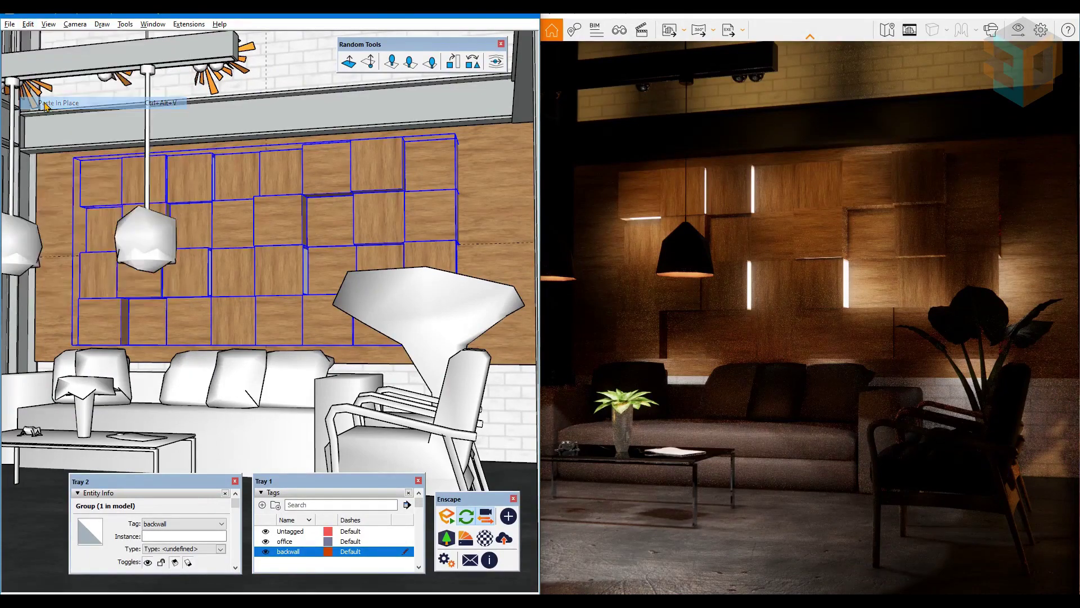
Add a new tag named alternatif1.
{"action": "left_click", "coordinate": [262, 505]}
{"action": "type", "text": "alternatif"}
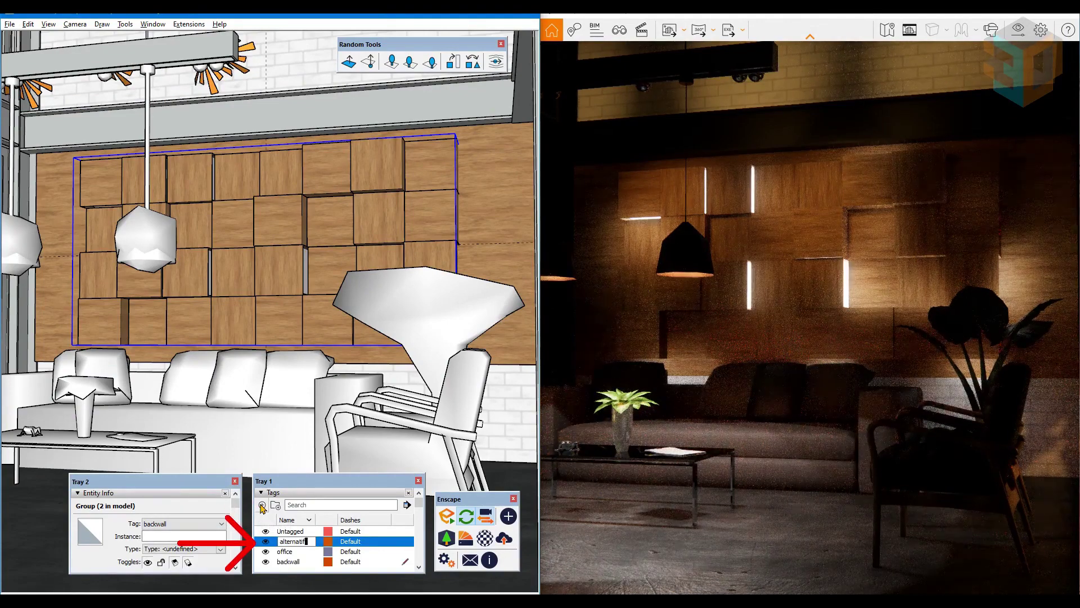
{"action": "type", "text": "1"}
{"action": "key", "text": "Return"}
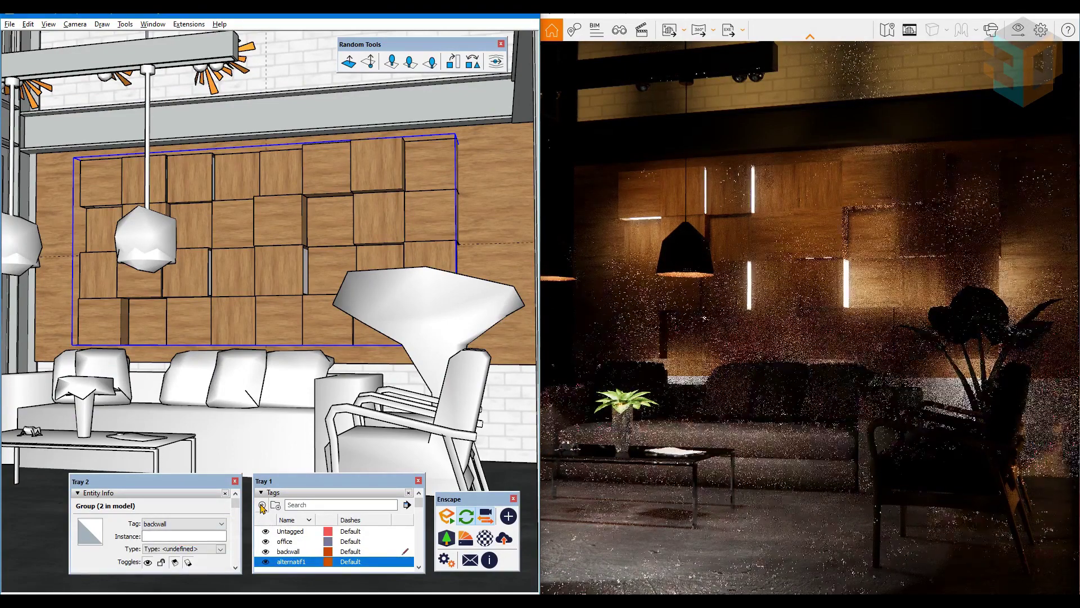
Assign the pasted cube group to the alternatif1 tag and hide that tag.
{"action": "left_click", "coordinate": [221, 523]}
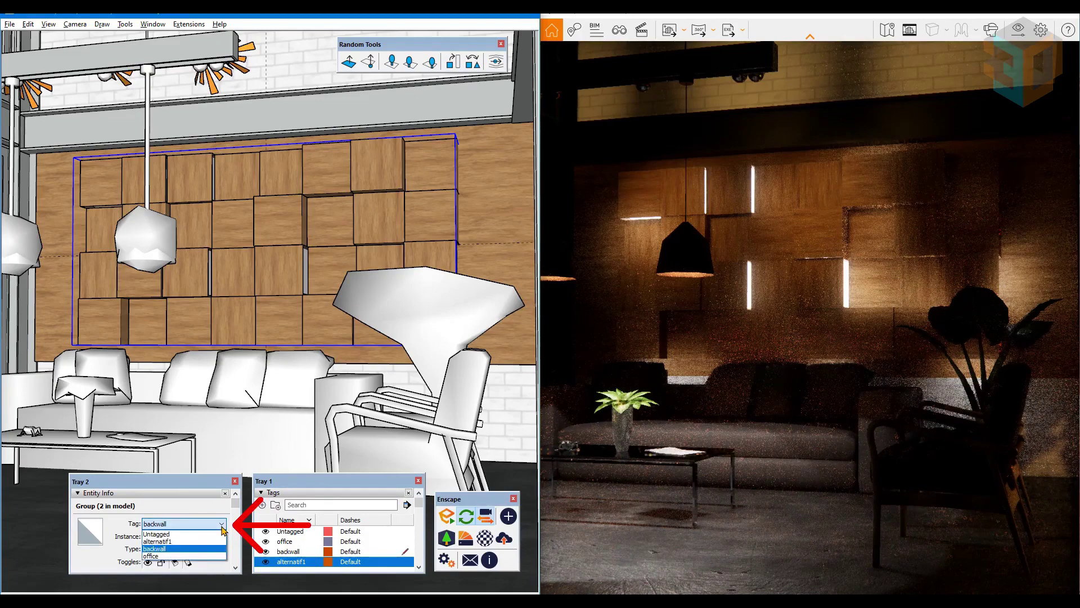
{"action": "left_click", "coordinate": [214, 541]}
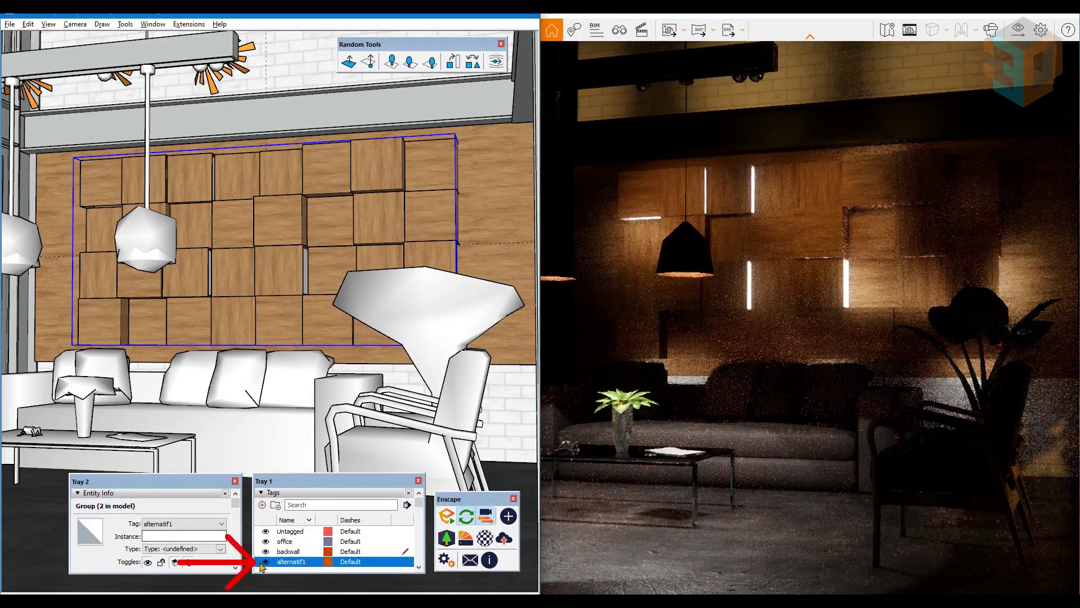
{"action": "left_click", "coordinate": [266, 562]}
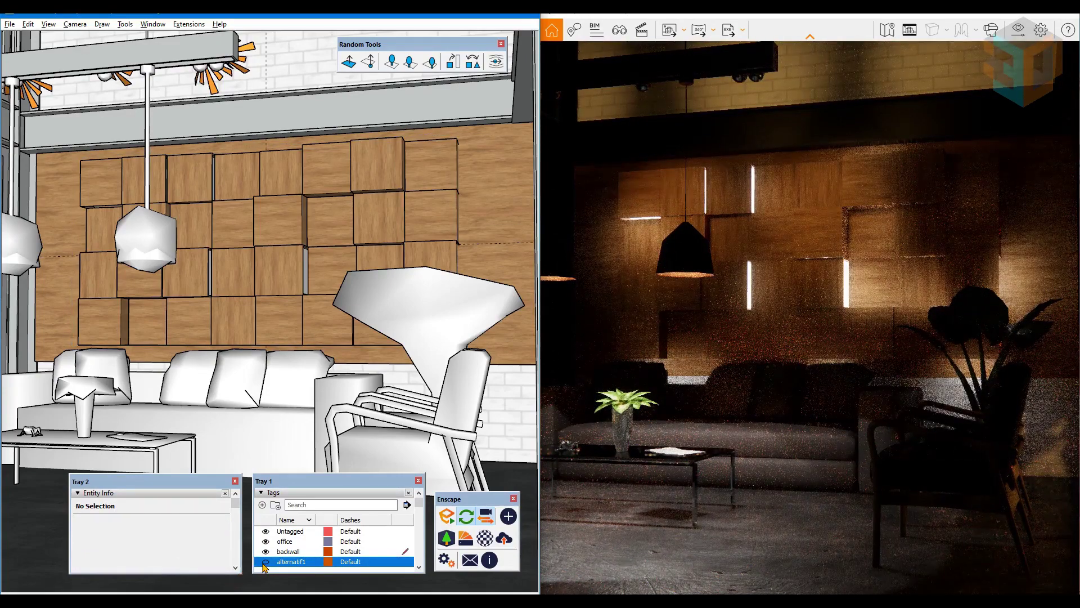
Select all cubes inside the visible backwall group and flatten them with JS Align on the Y axis, aligning to Min with the groups' Min.
{"action": "left_click", "coordinate": [26, 24]}
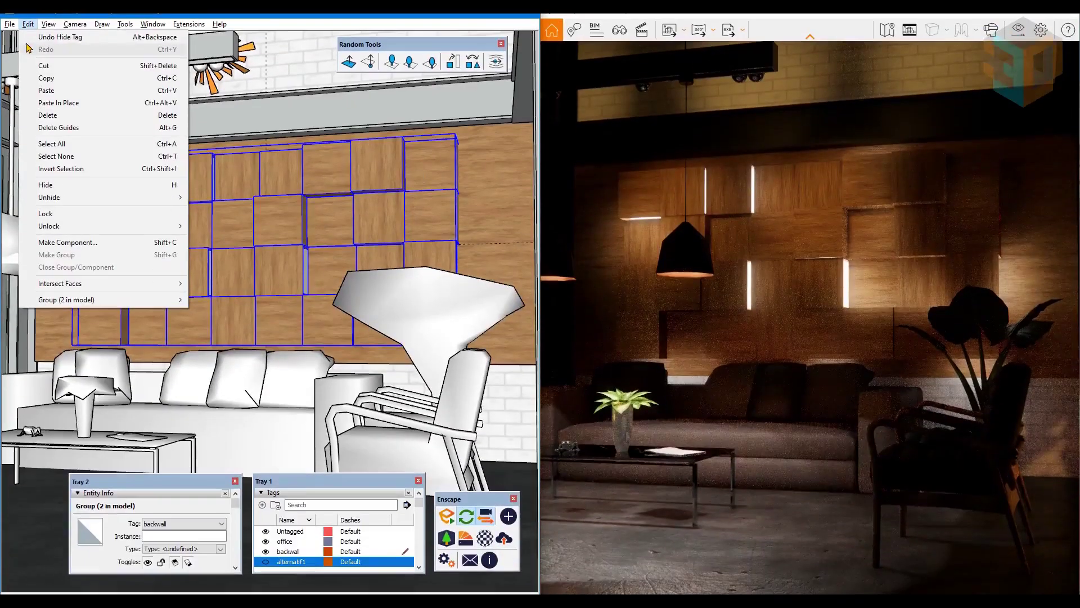
{"action": "left_click", "coordinate": [389, 133]}
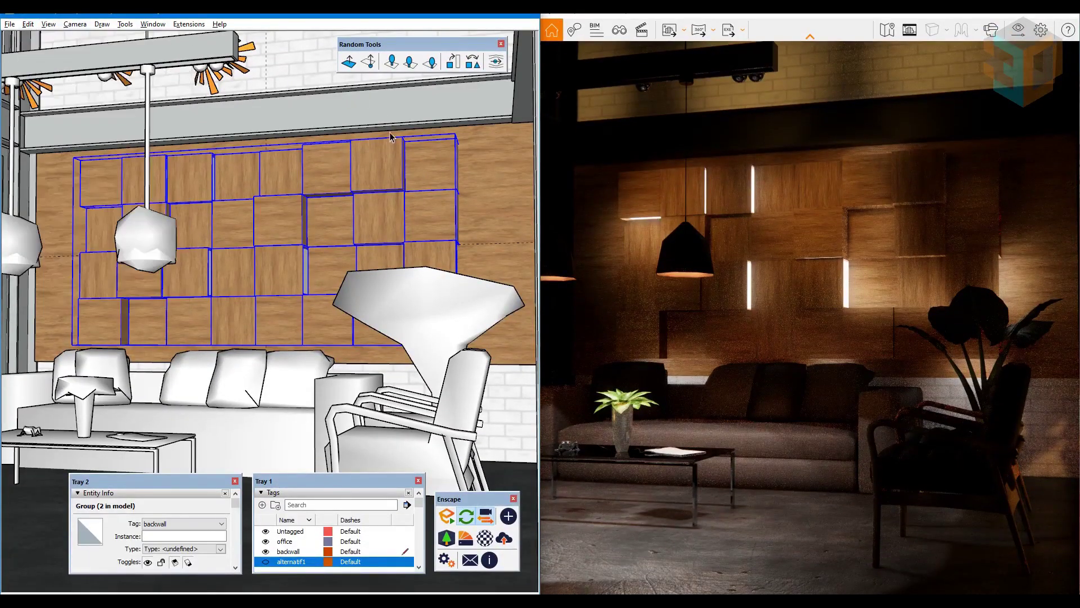
{"action": "double_click", "coordinate": [378, 161]}
{"action": "key", "text": "ctrl+a"}
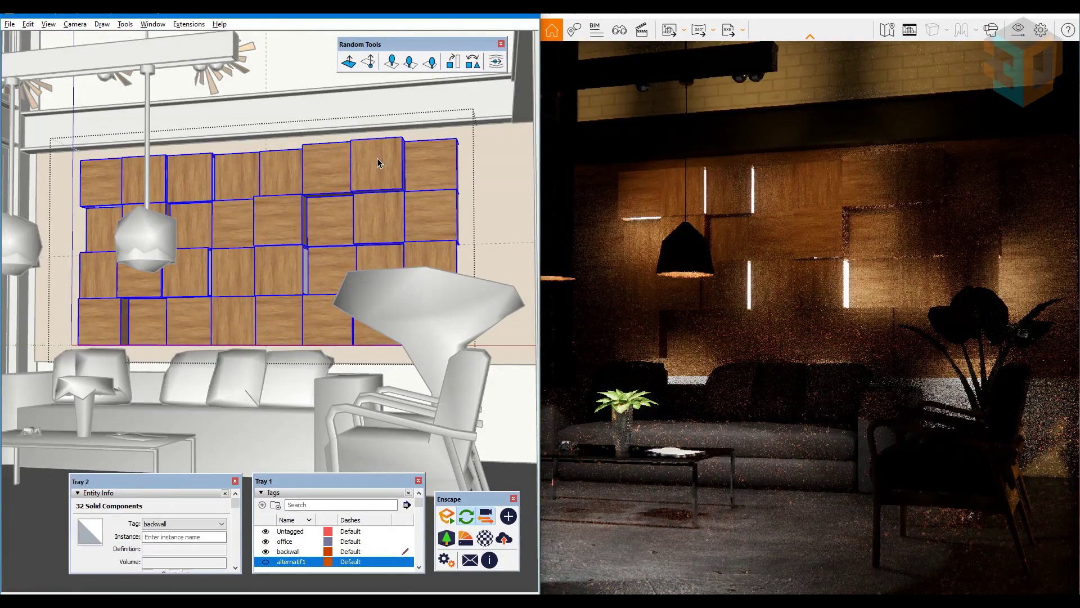
{"action": "left_click", "coordinate": [179, 24]}
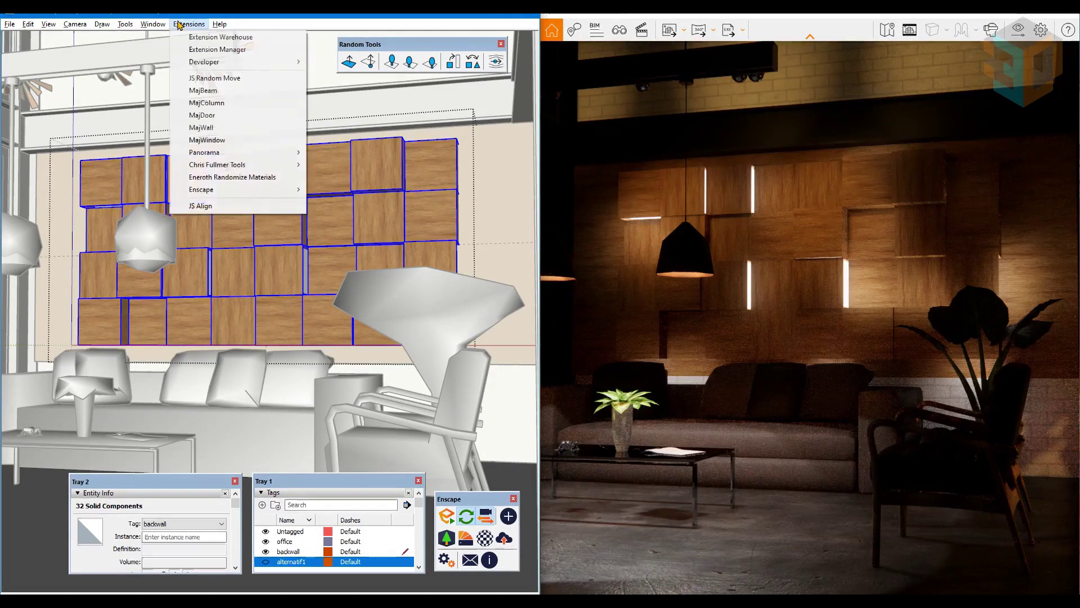
{"action": "left_click", "coordinate": [212, 207]}
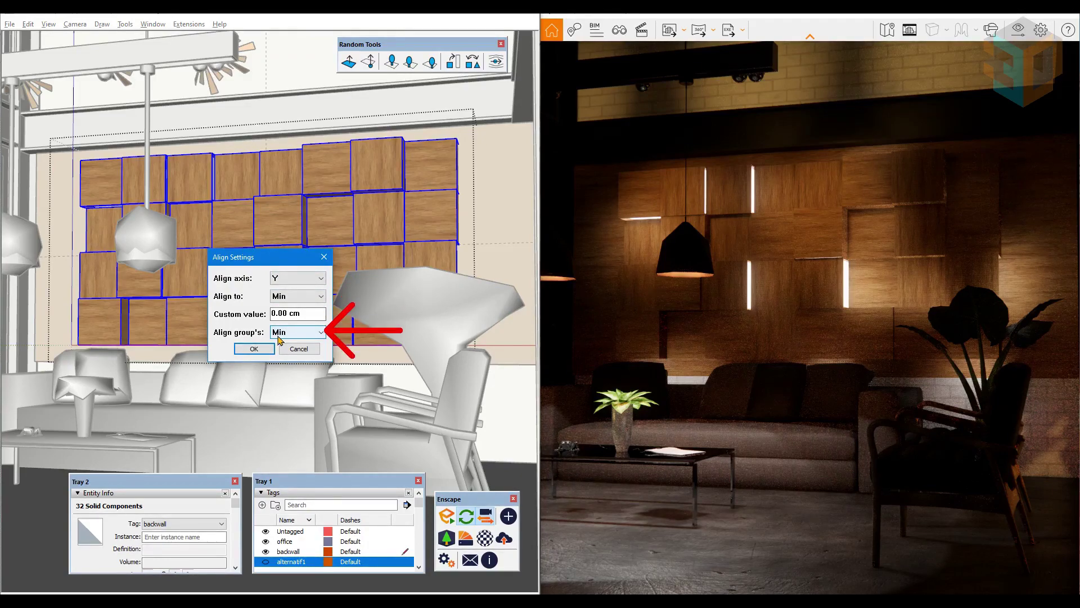
{"action": "left_click", "coordinate": [265, 350]}
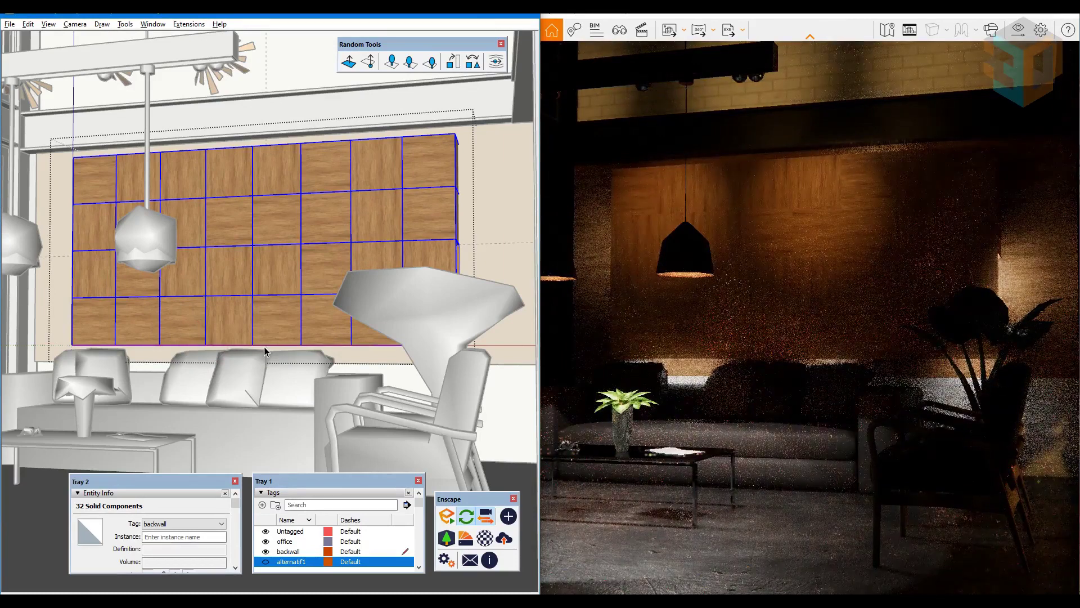
Randomly move the aligned cubes along the world Y axis between 0 and 25 cm.
{"action": "left_click", "coordinate": [189, 25]}
{"action": "left_click", "coordinate": [199, 82]}
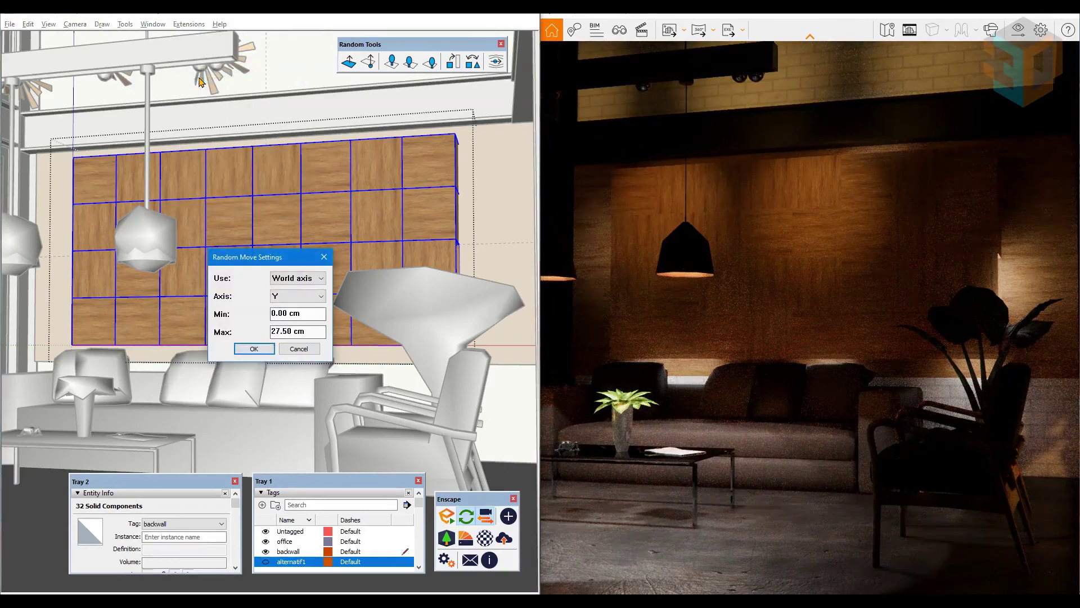
{"action": "left_click_drag", "start_coordinate": [273, 332], "coordinate": [292, 331]}
{"action": "type", "text": "25"}
{"action": "left_click", "coordinate": [242, 349]}
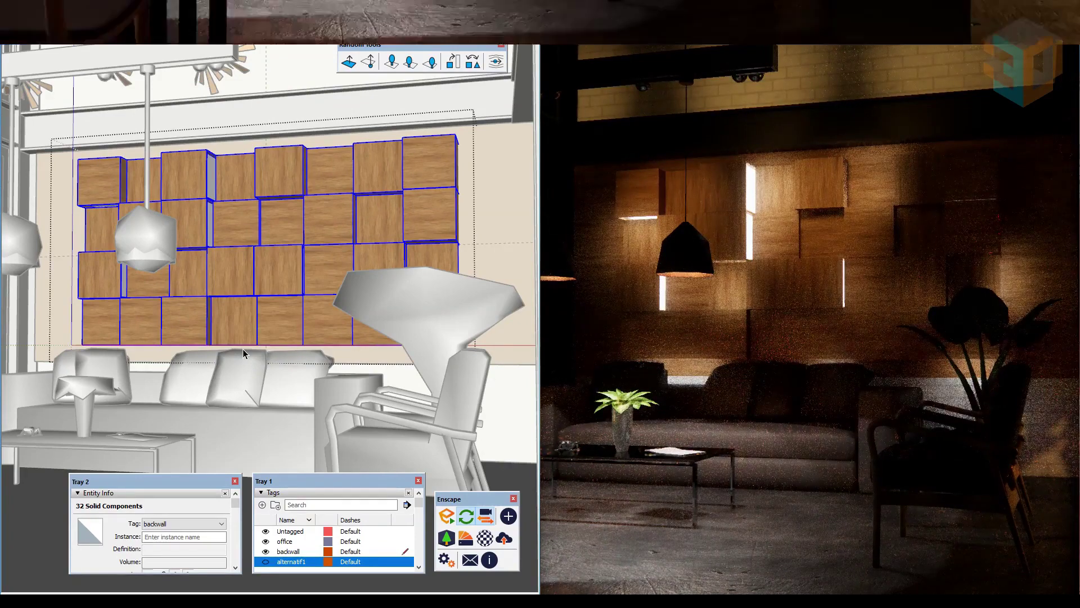